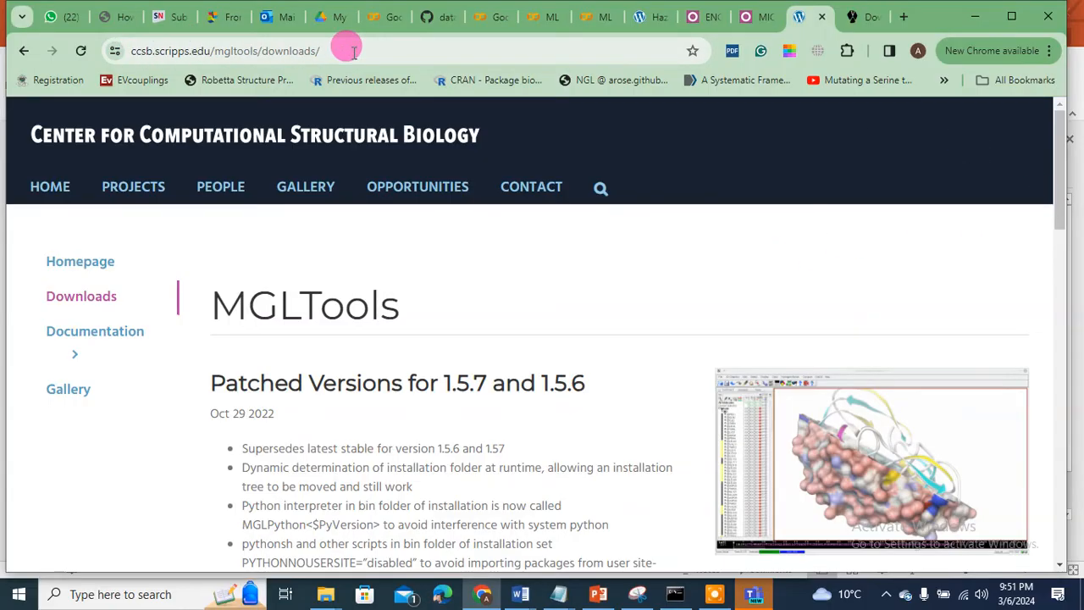
Step: Scroll the MGLTools downloads page and close Teams from its taskbar jump list
drag(1057, 161, 1057, 317)
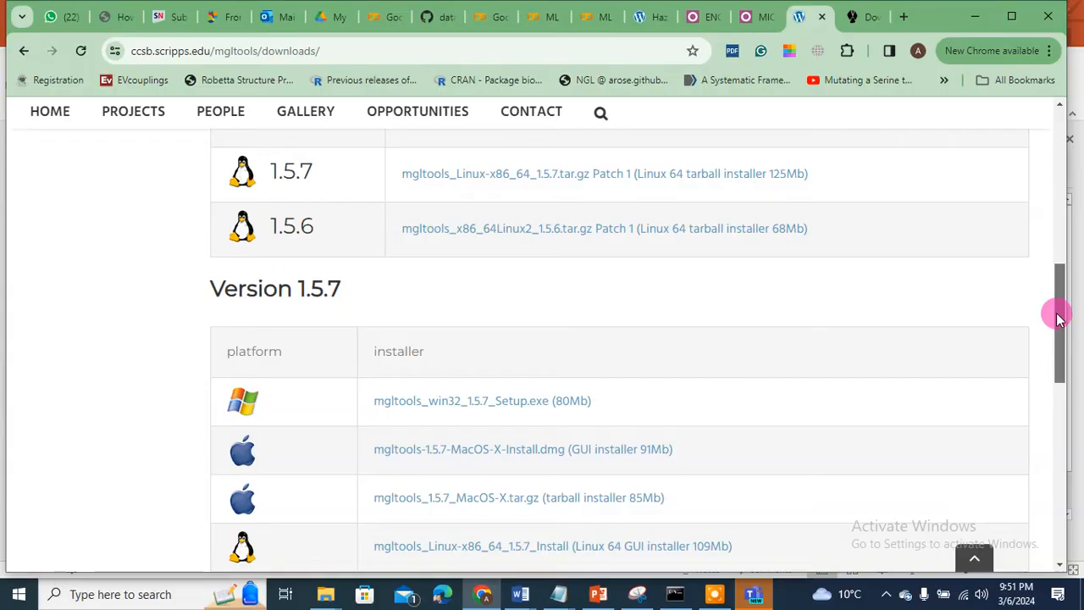
right_click(759, 596)
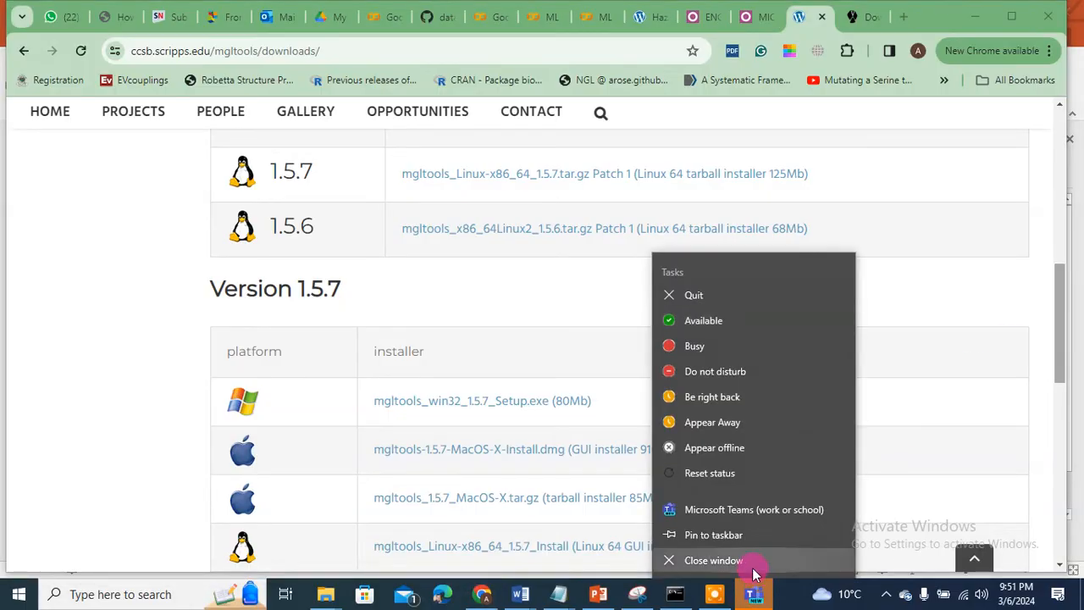
click(753, 566)
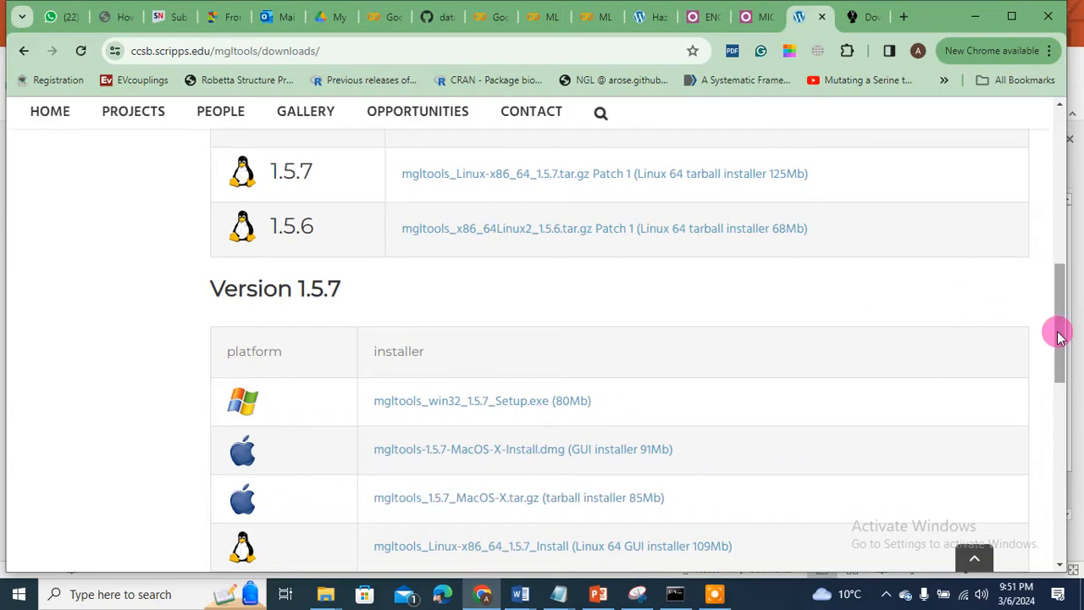
Step: Download autodock_vina_1_1_2_win32.msi from the AutoDock Vina page and bring up the Downloads folder
drag(1057, 331, 1057, 176)
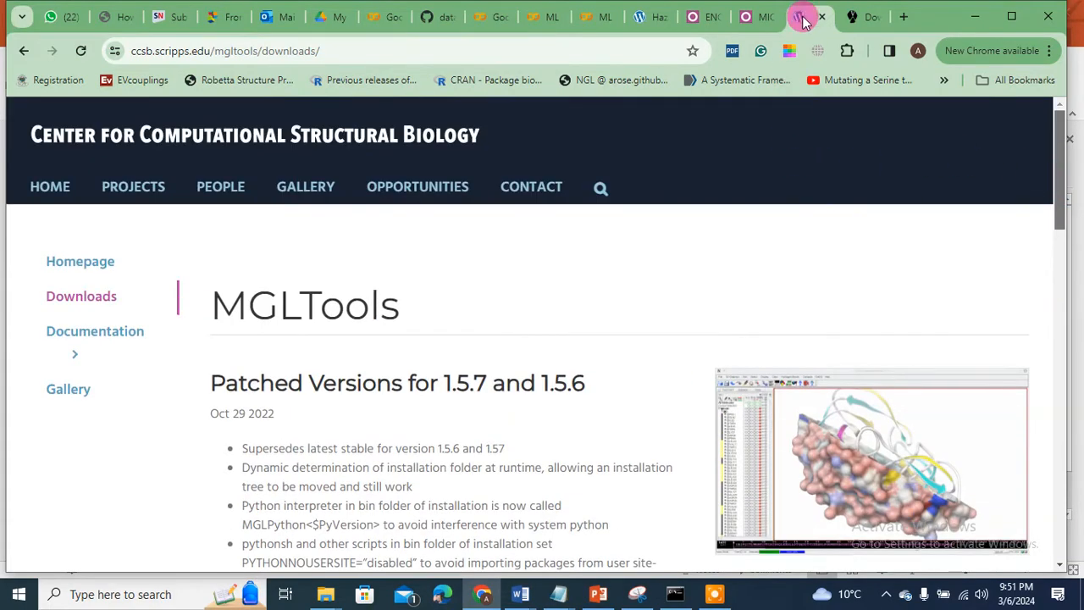
click(851, 17)
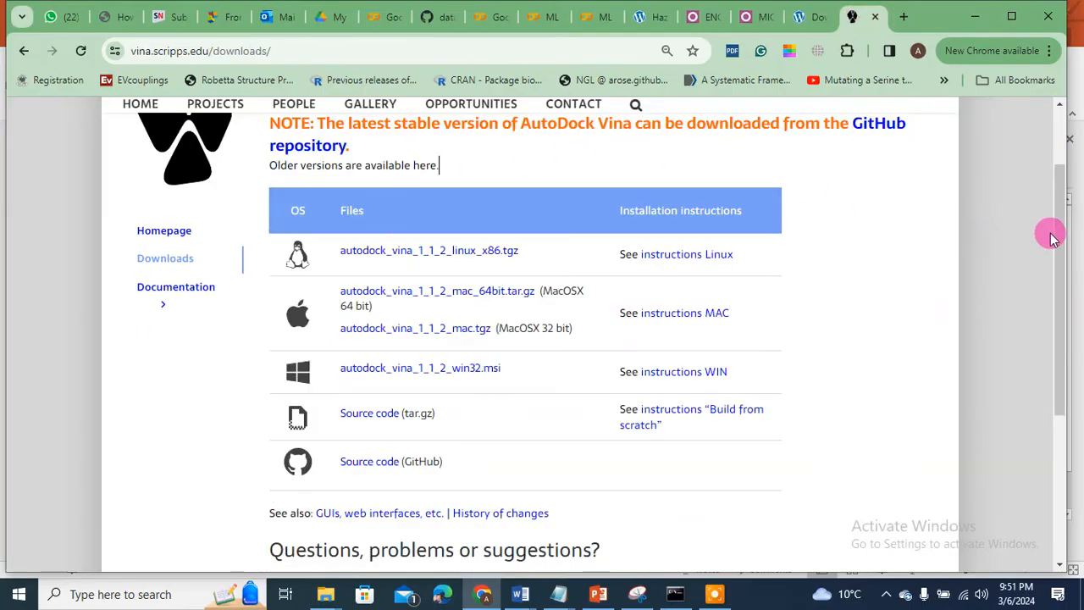
drag(1055, 234, 1056, 136)
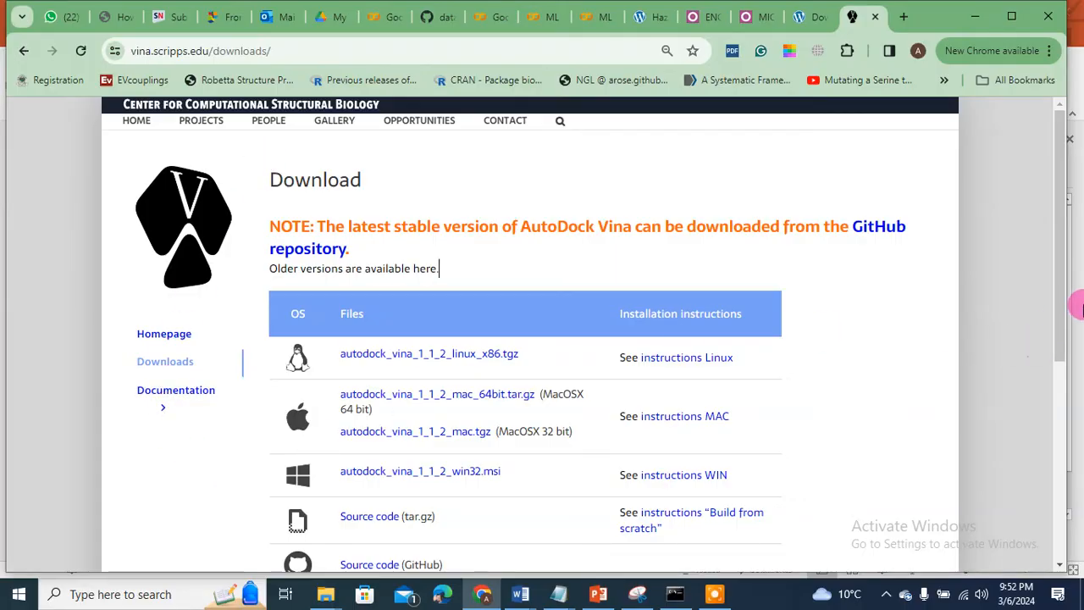
scroll(1058, 339, down, 1)
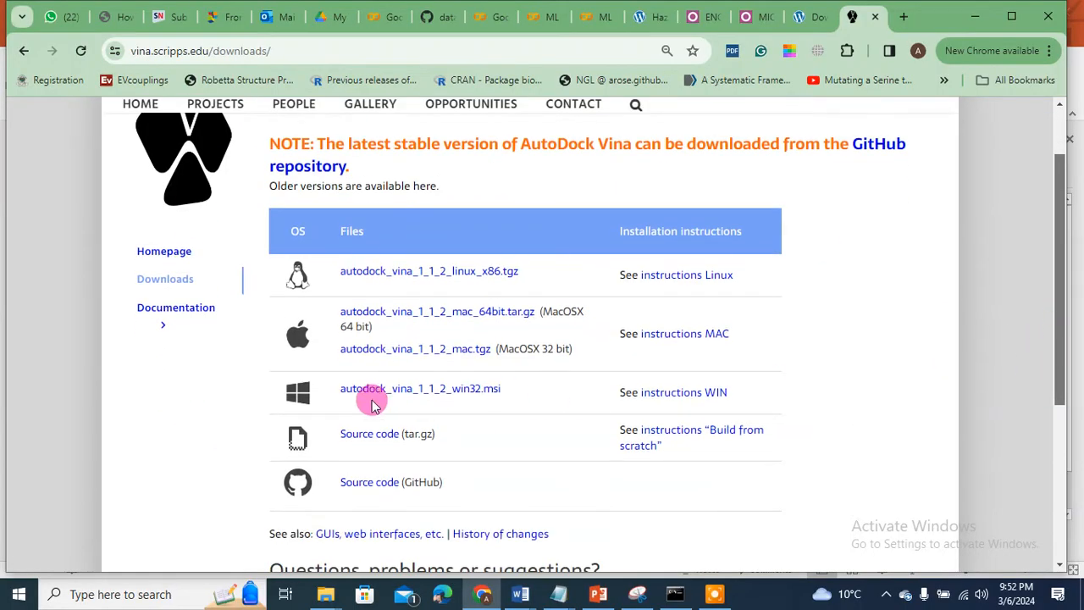
click(373, 390)
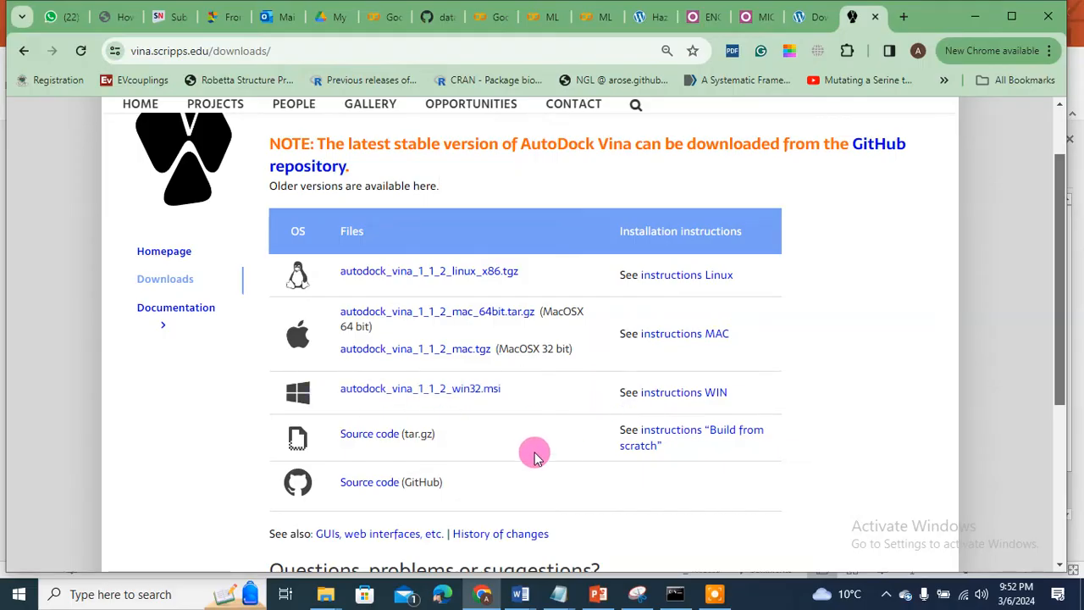
mouse_move(325, 594)
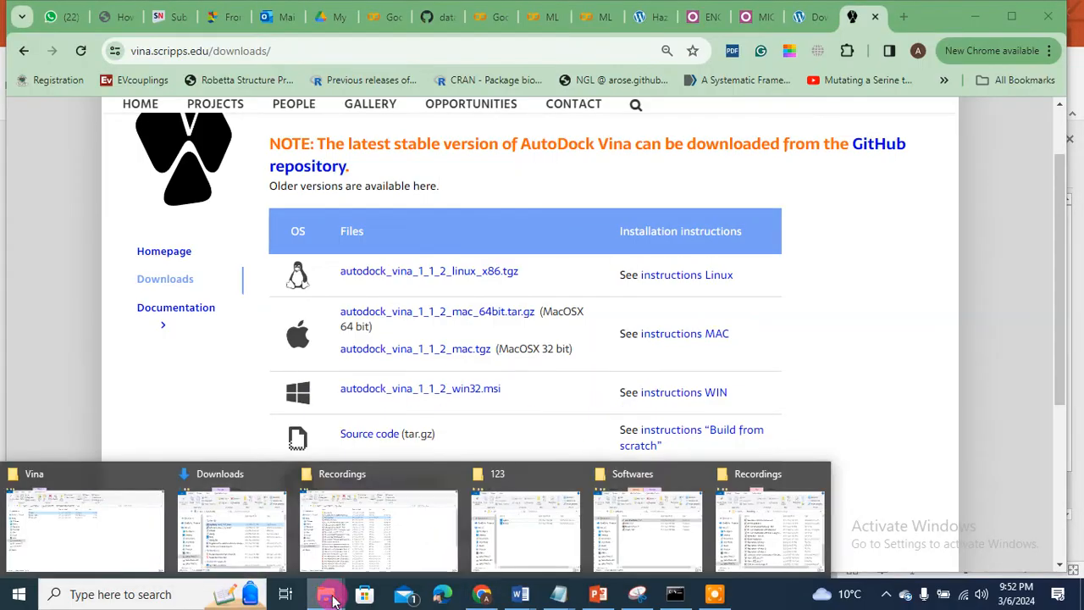
click(216, 549)
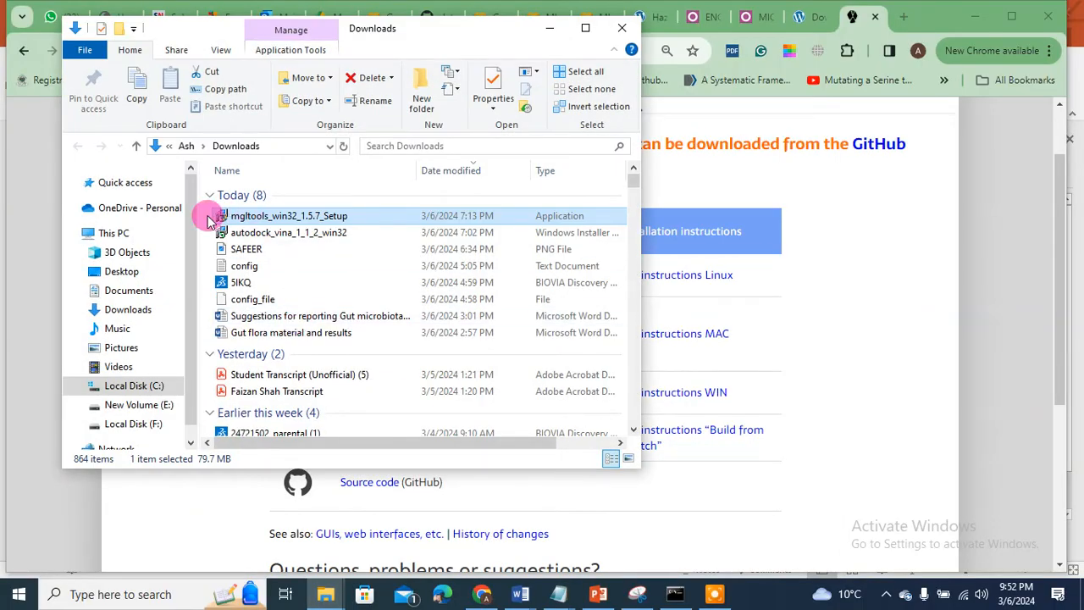
right_click(269, 217)
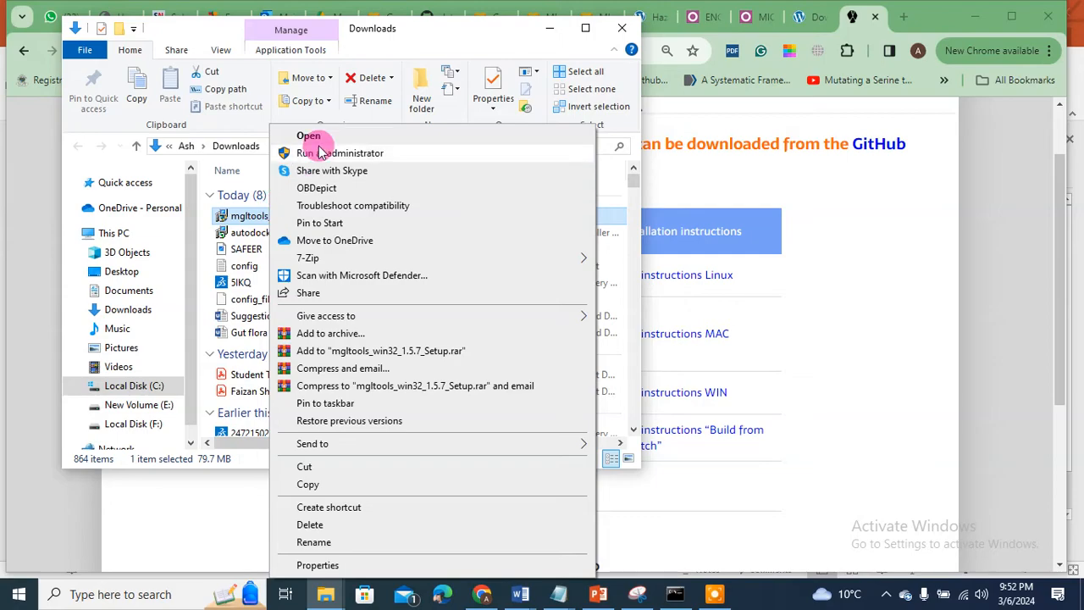
click(424, 40)
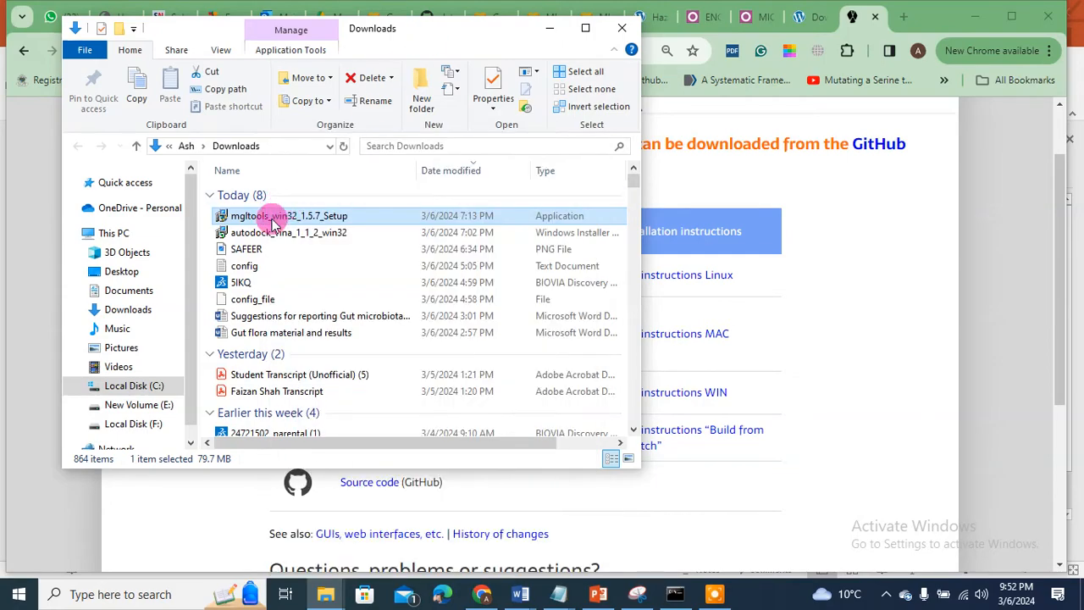
right_click(257, 236)
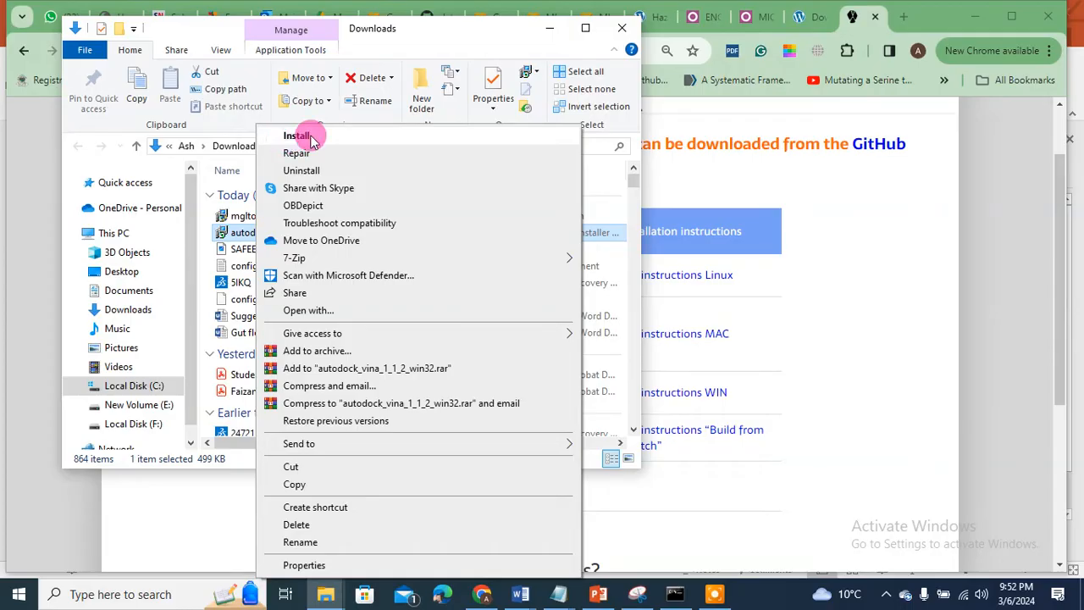
click(424, 36)
click(550, 28)
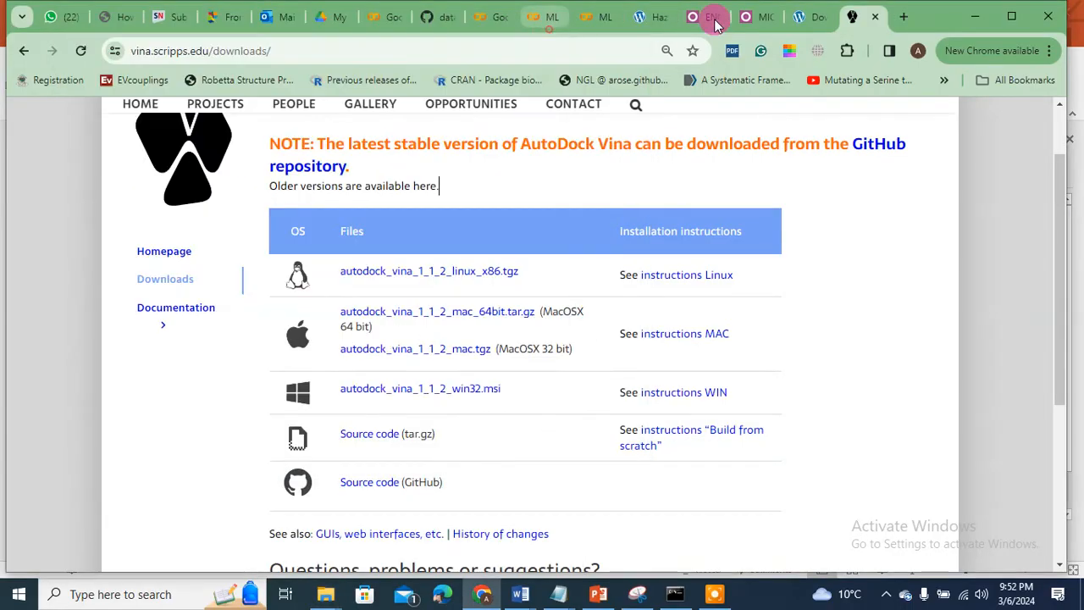
Step: Browse to C:\Program Files (x86)\The Scripps Research Institute\Vina to see the installed programs
click(975, 19)
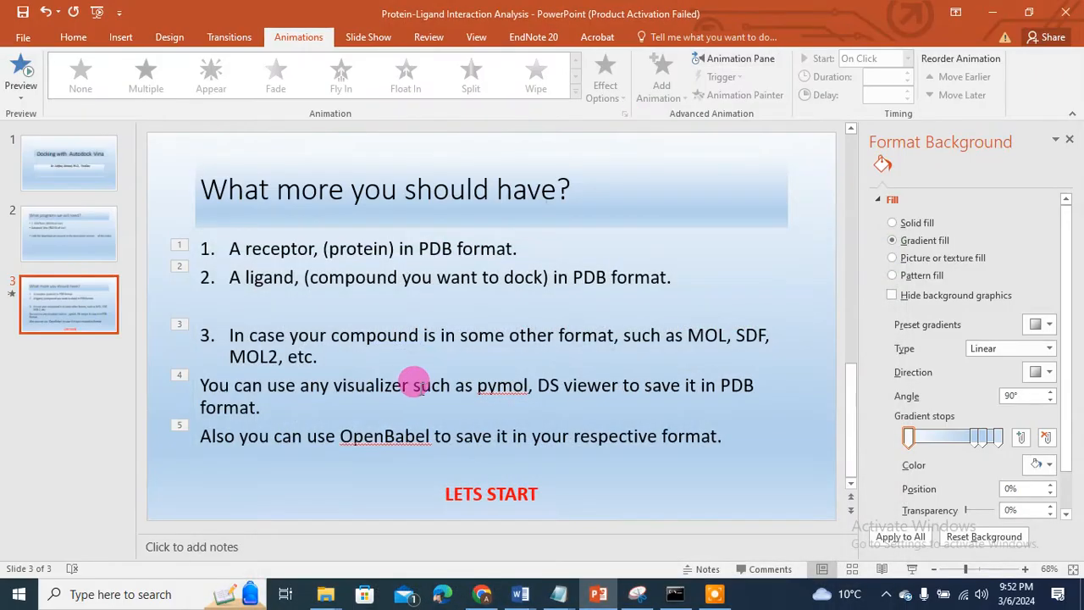
click(328, 596)
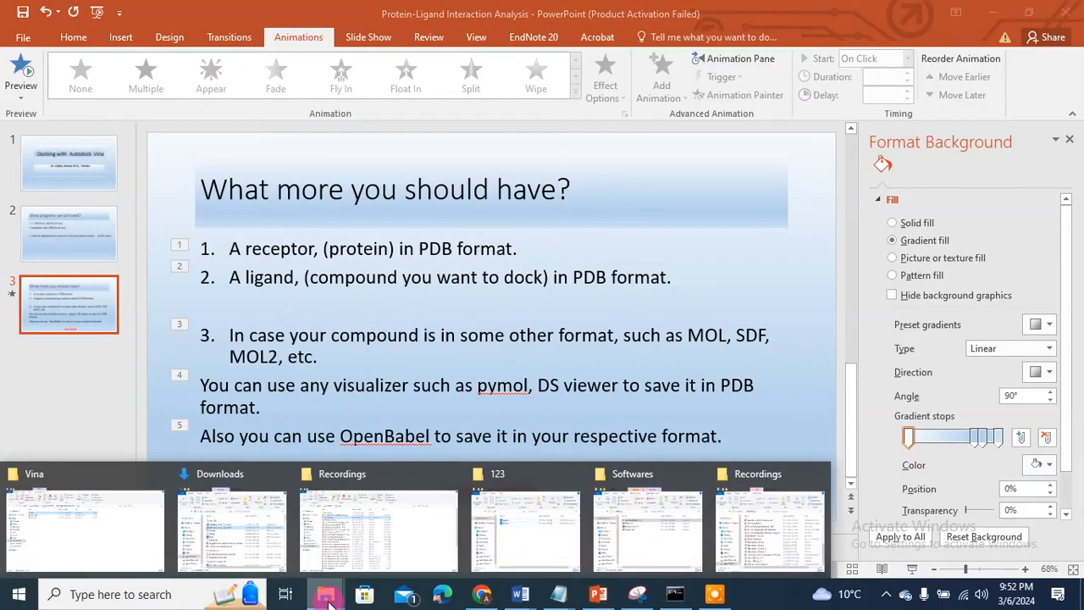
click(90, 528)
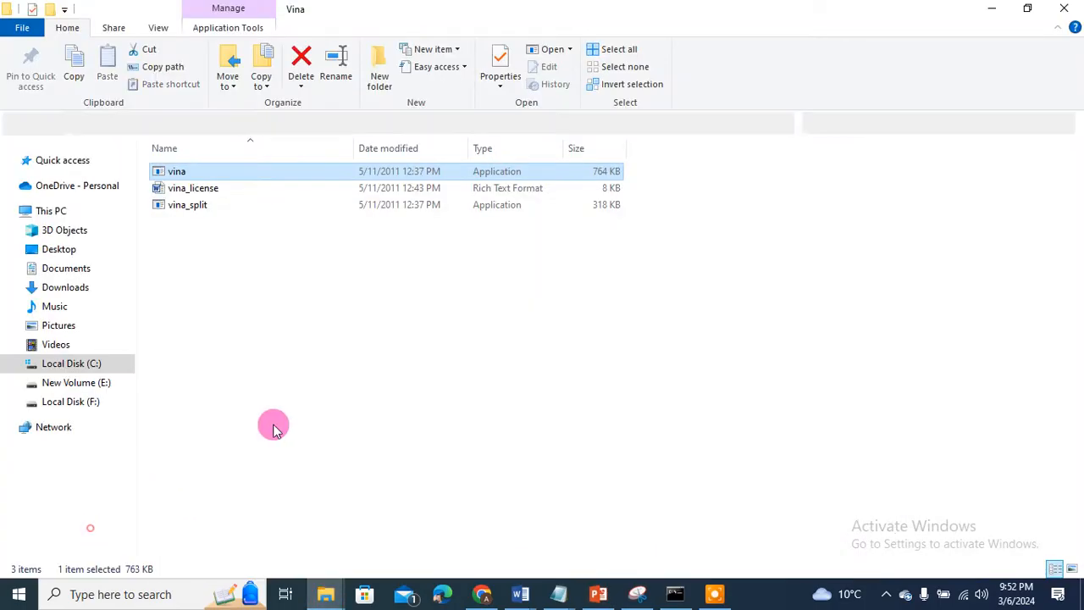
click(73, 366)
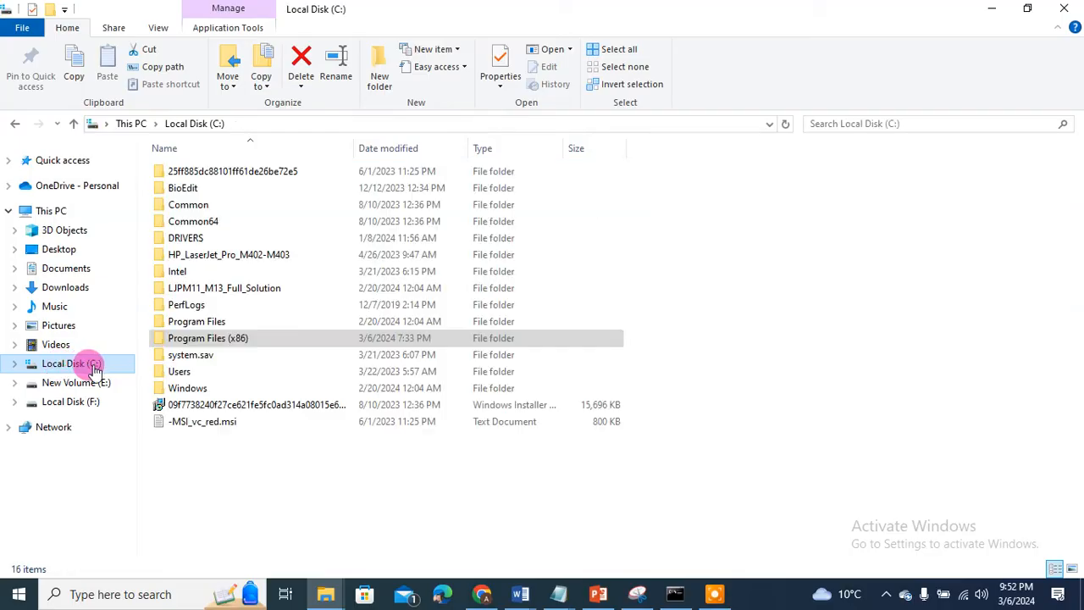
double_click(194, 340)
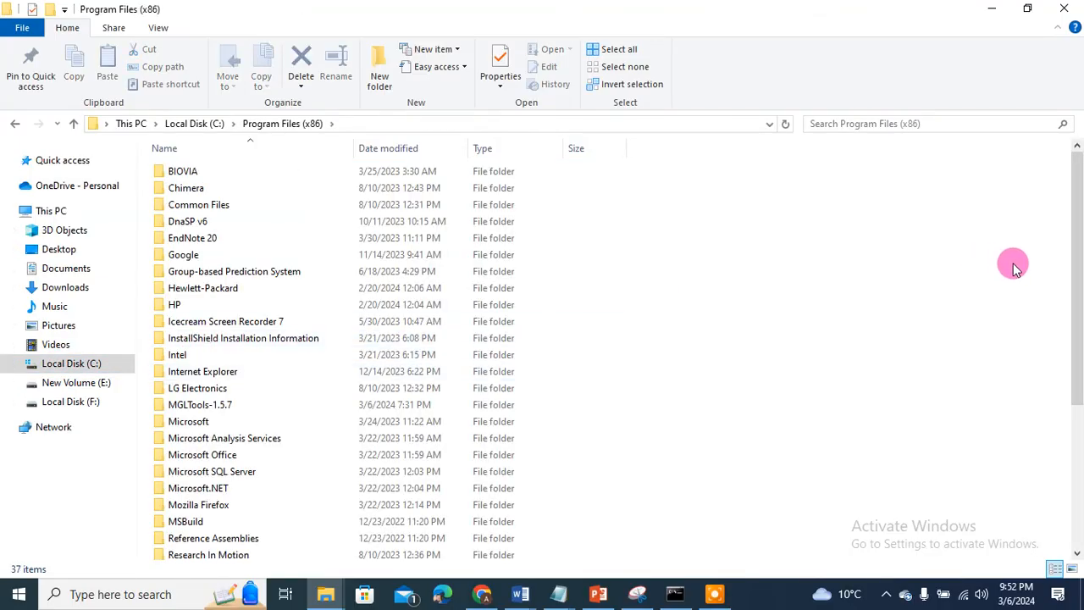
drag(1073, 297, 1067, 477)
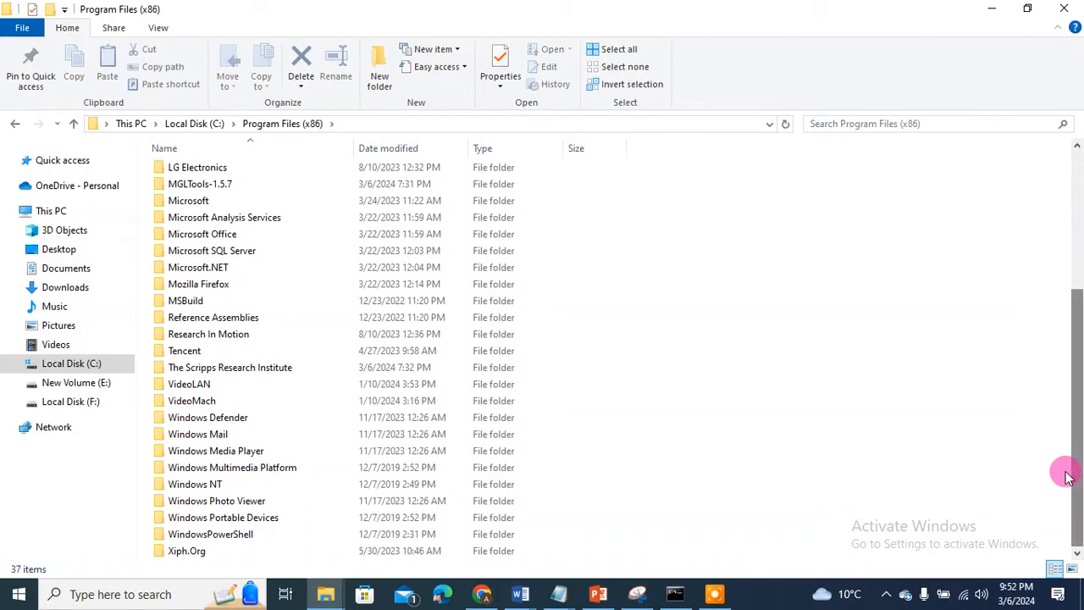
double_click(225, 374)
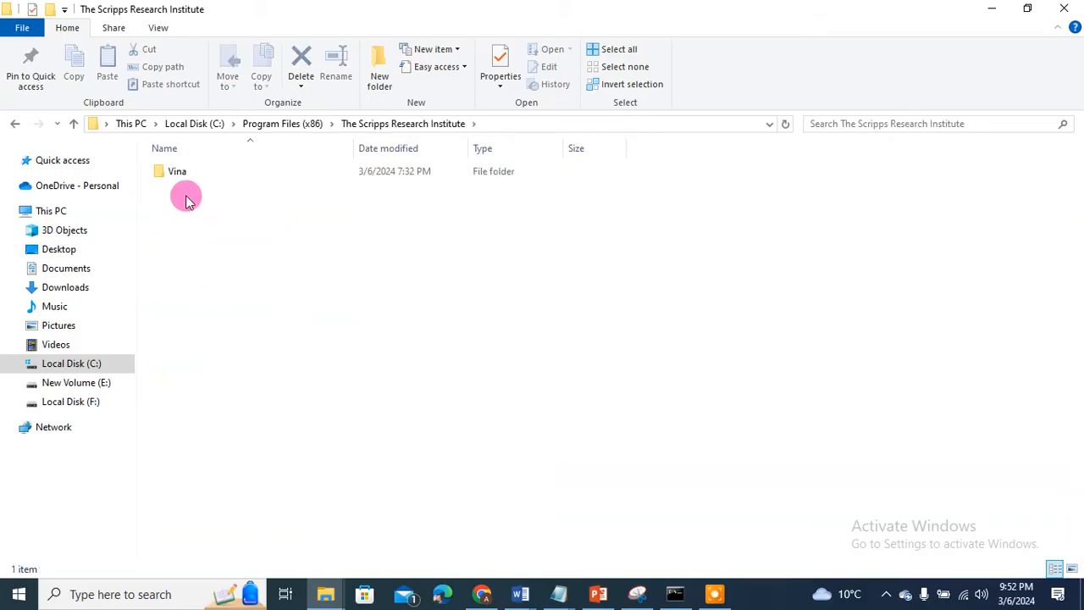
double_click(177, 172)
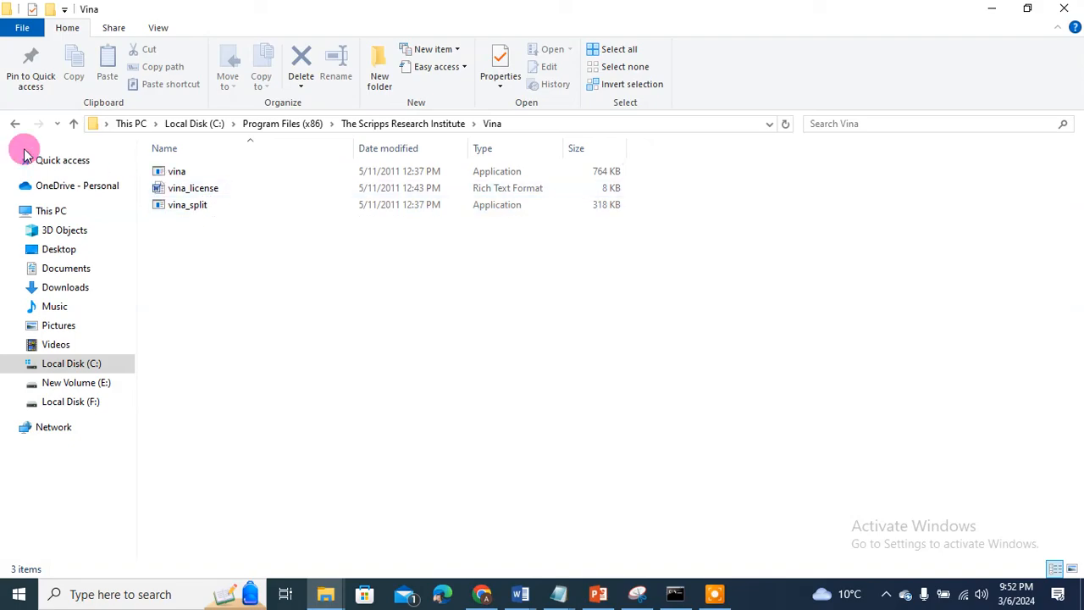
Step: Check the MGLTools-1.5.7 folder in Program Files (x86), then minimise Explorer
click(12, 123)
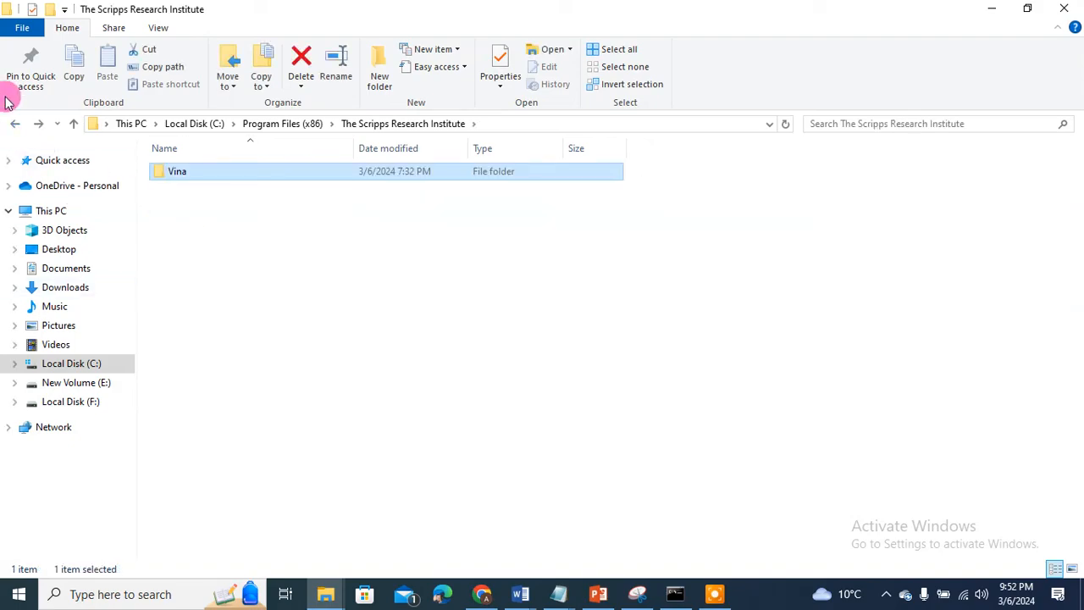
click(12, 123)
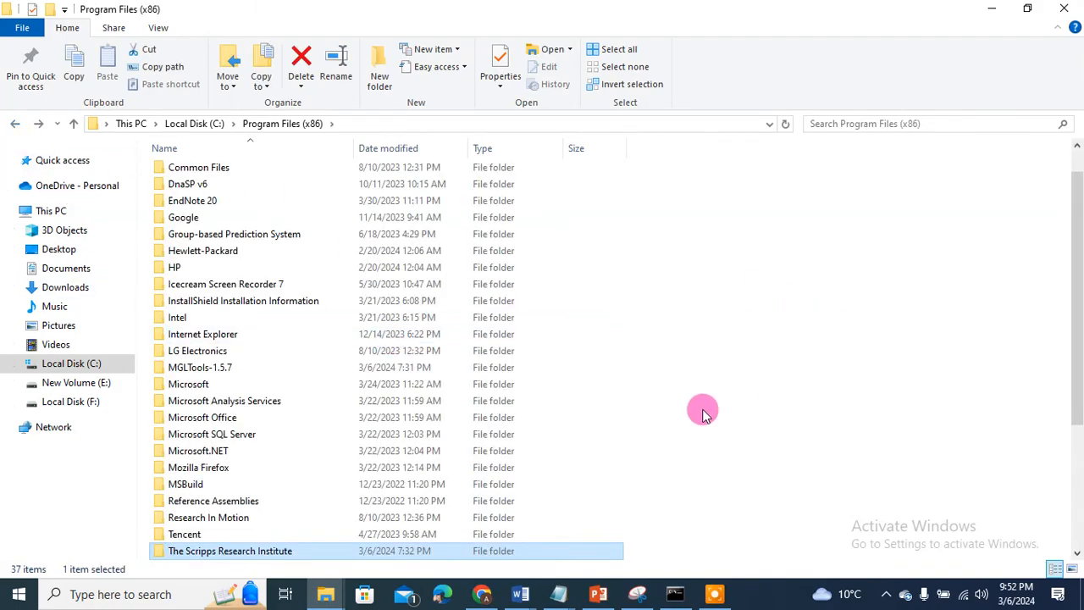
drag(1075, 386, 1073, 368)
click(185, 388)
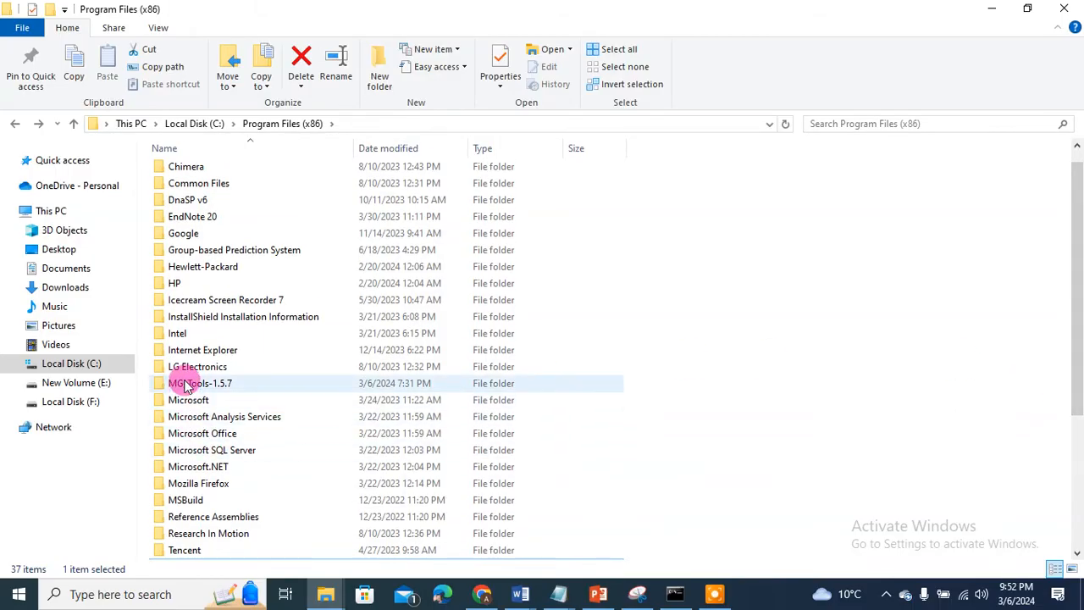
double_click(200, 386)
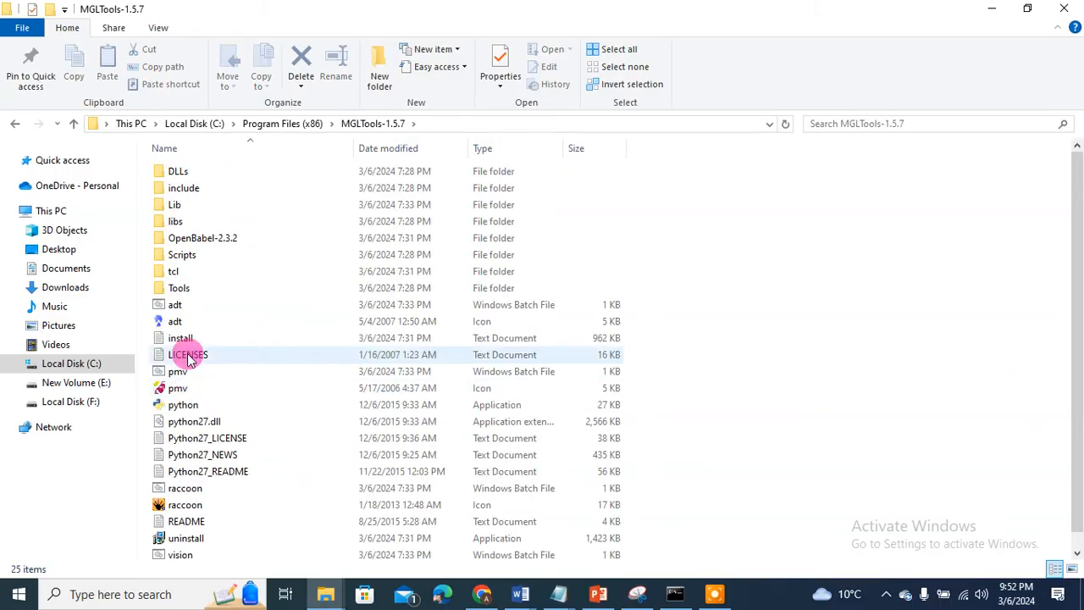
click(14, 122)
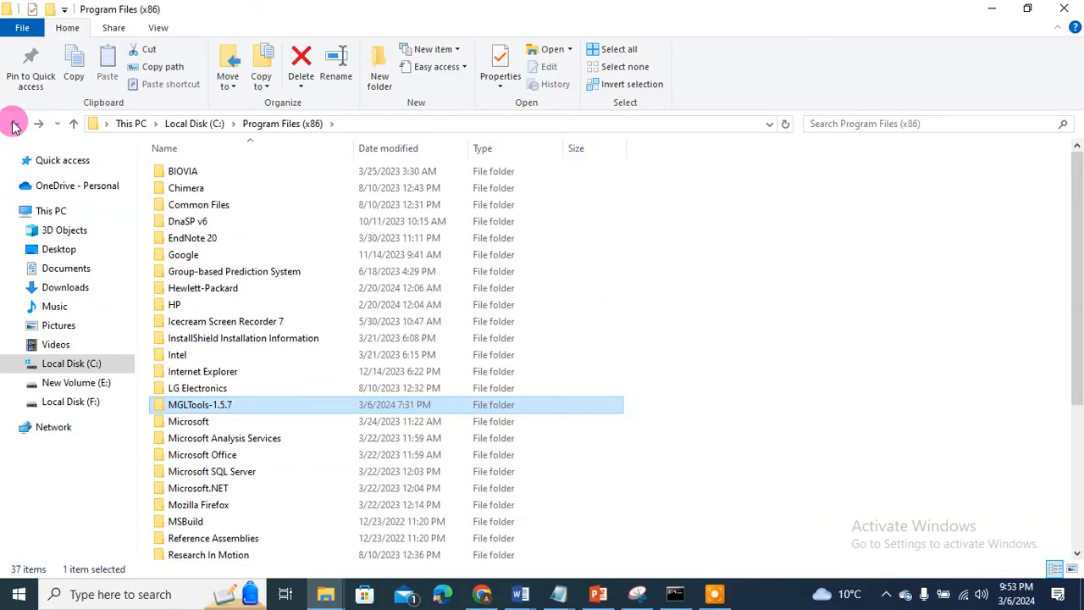
click(991, 9)
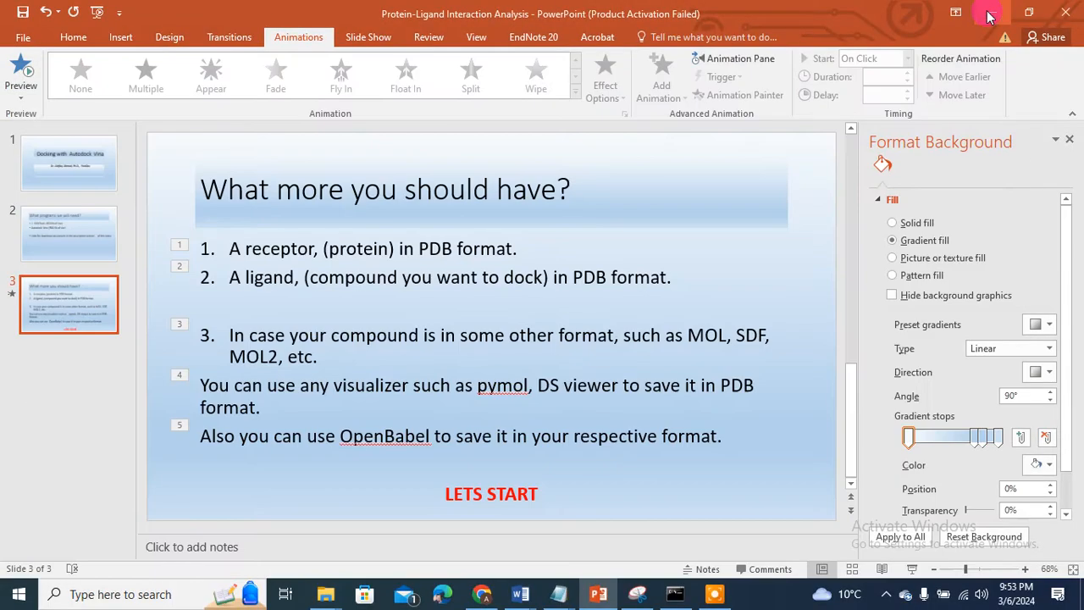
Step: Minimise PowerPoint to show the desktop with the 123 folder
click(990, 13)
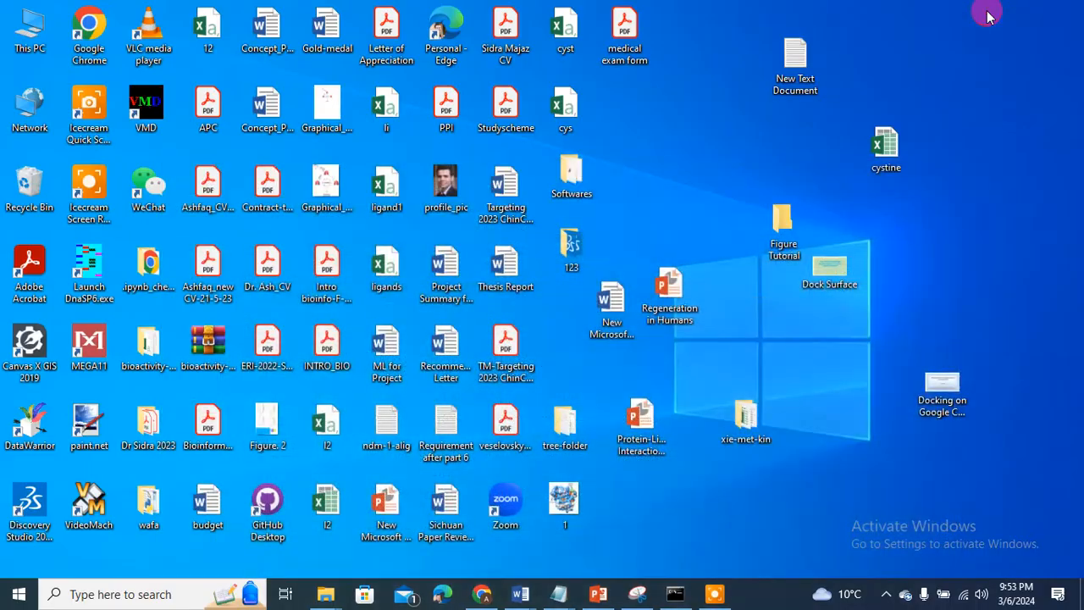
Step: Open the desktop's 123 folder maximised, showing the Ligand and Protein files
double_click(570, 251)
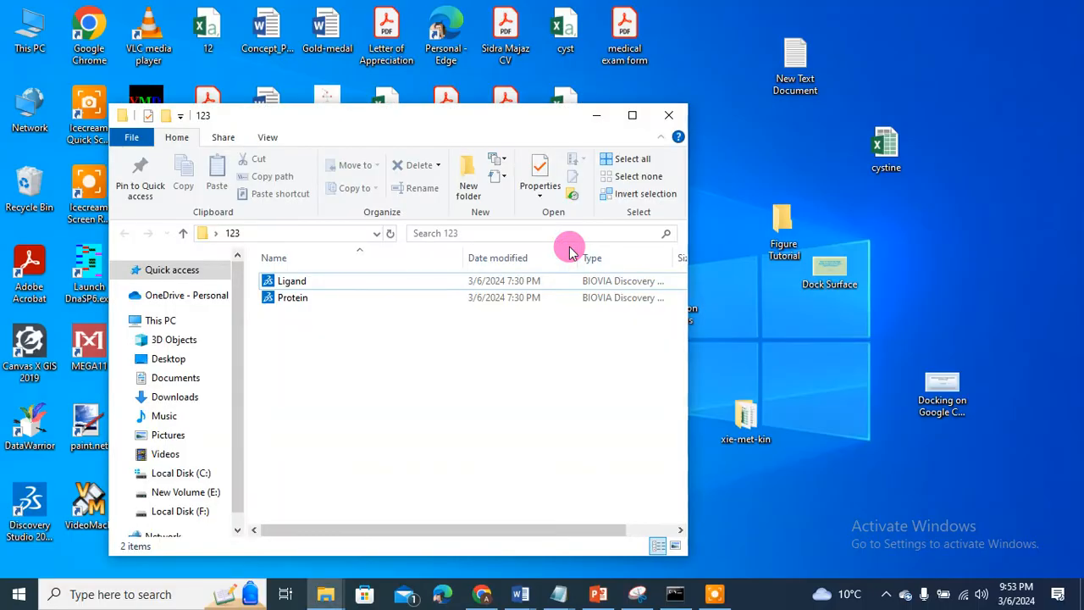
click(632, 116)
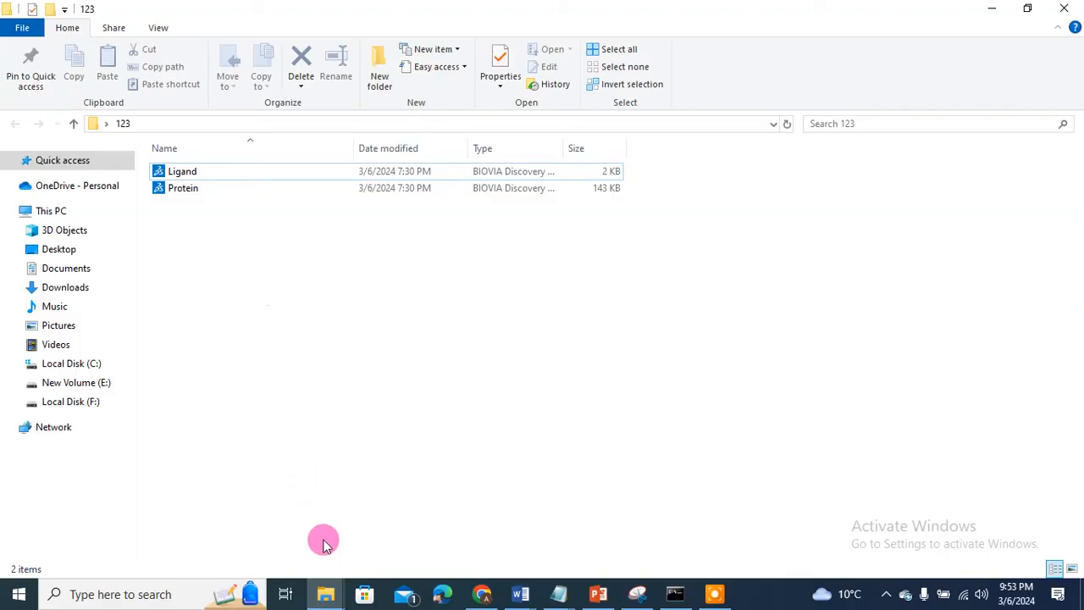
click(326, 592)
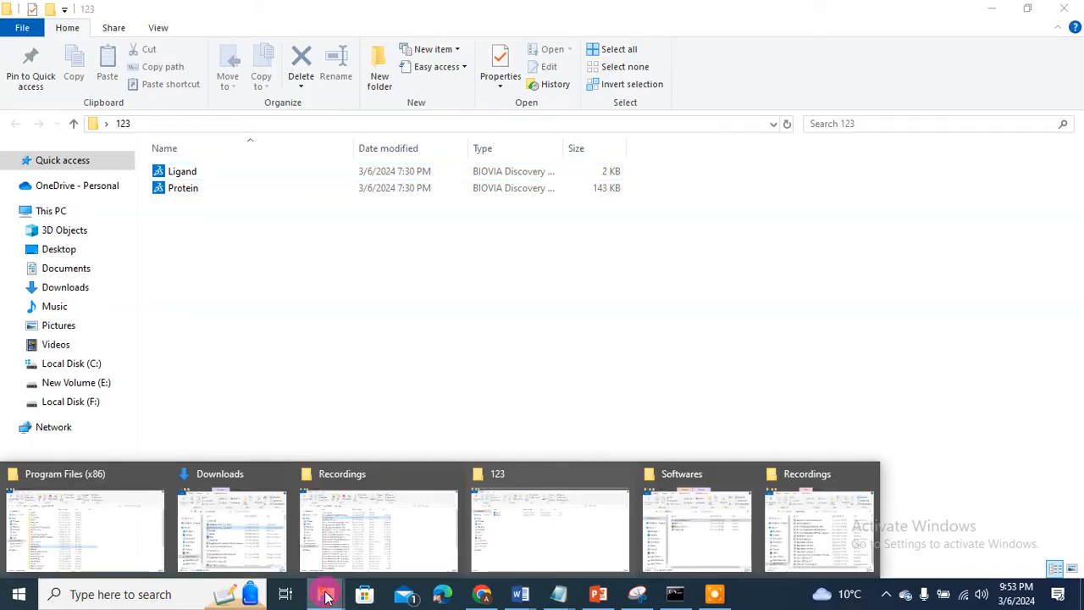
Step: Copy the vina program from C:\Program Files (x86)\The Scripps Research Institute\Vina
click(222, 537)
click(152, 387)
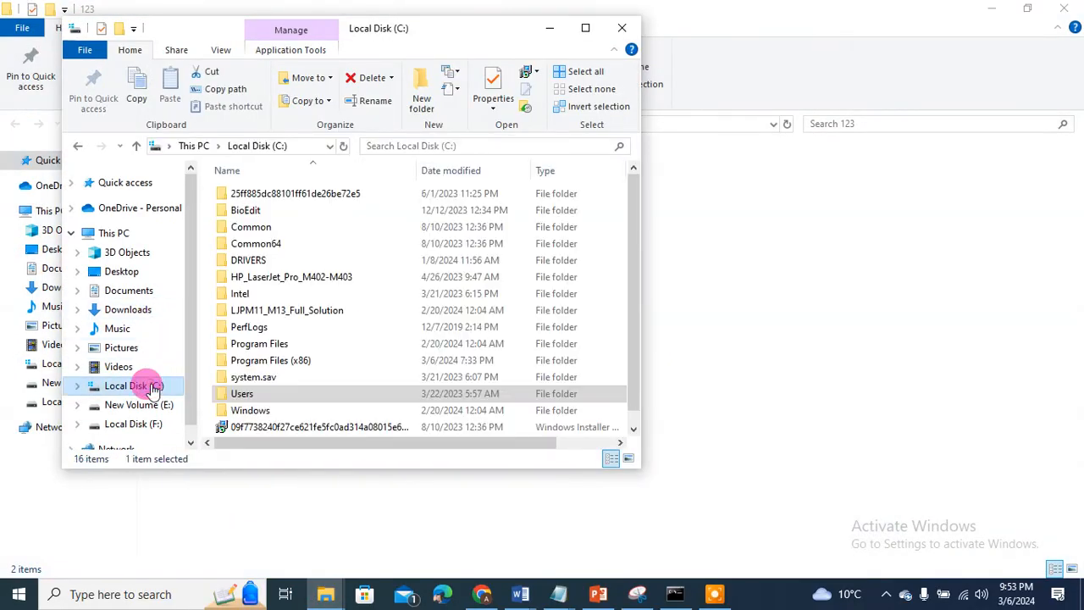
double_click(265, 360)
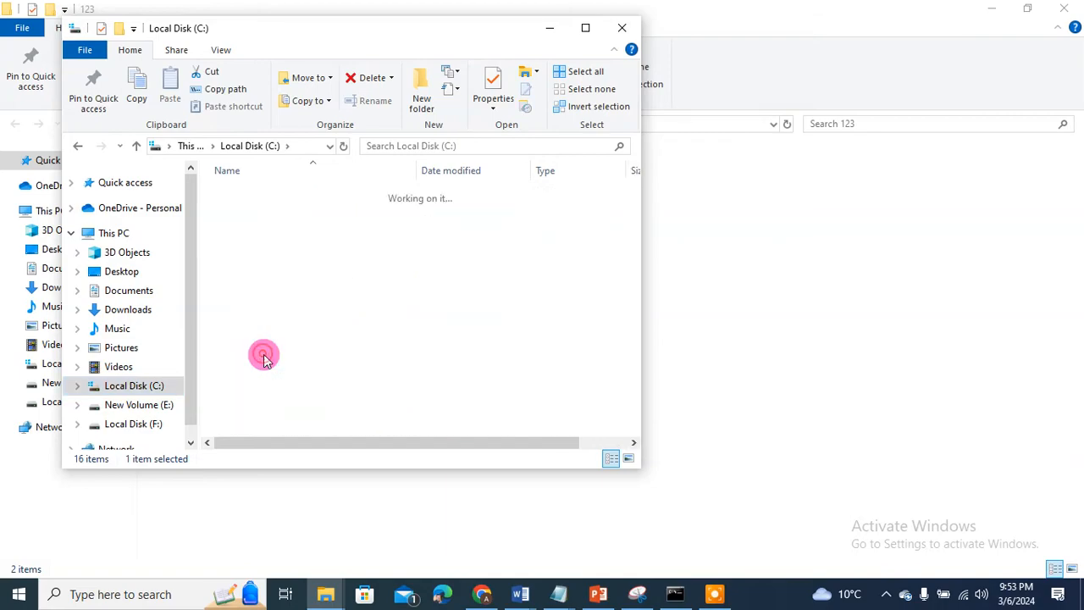
drag(634, 206, 632, 334)
double_click(298, 292)
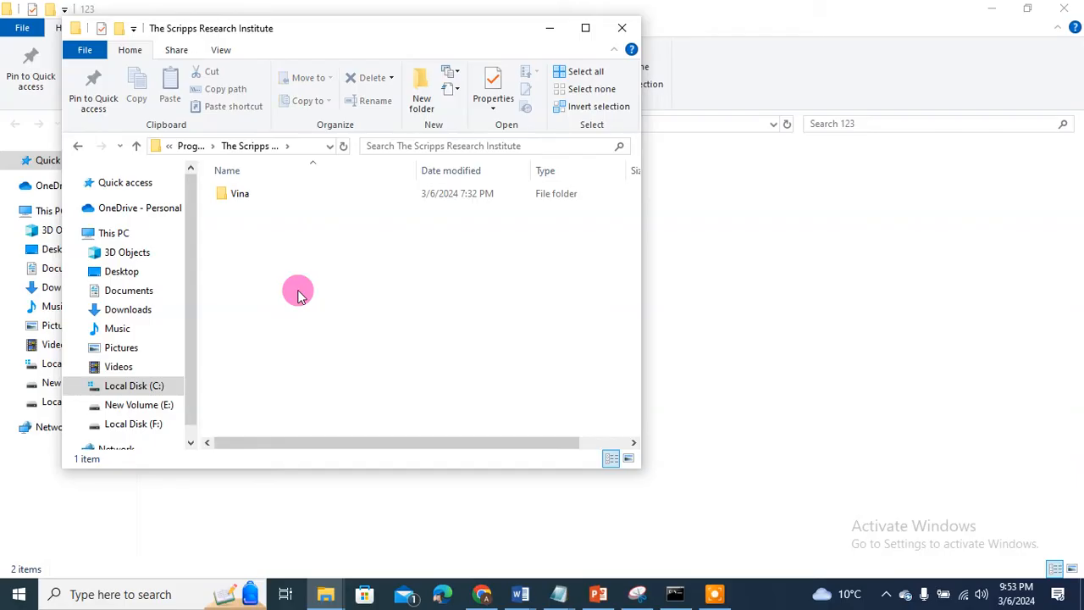
double_click(242, 196)
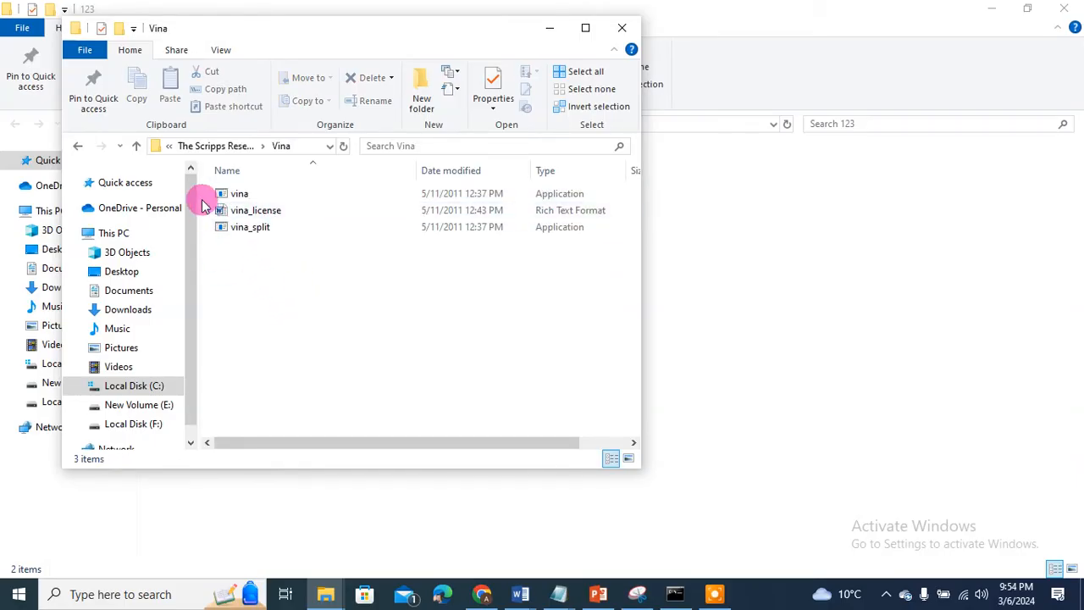
click(227, 194)
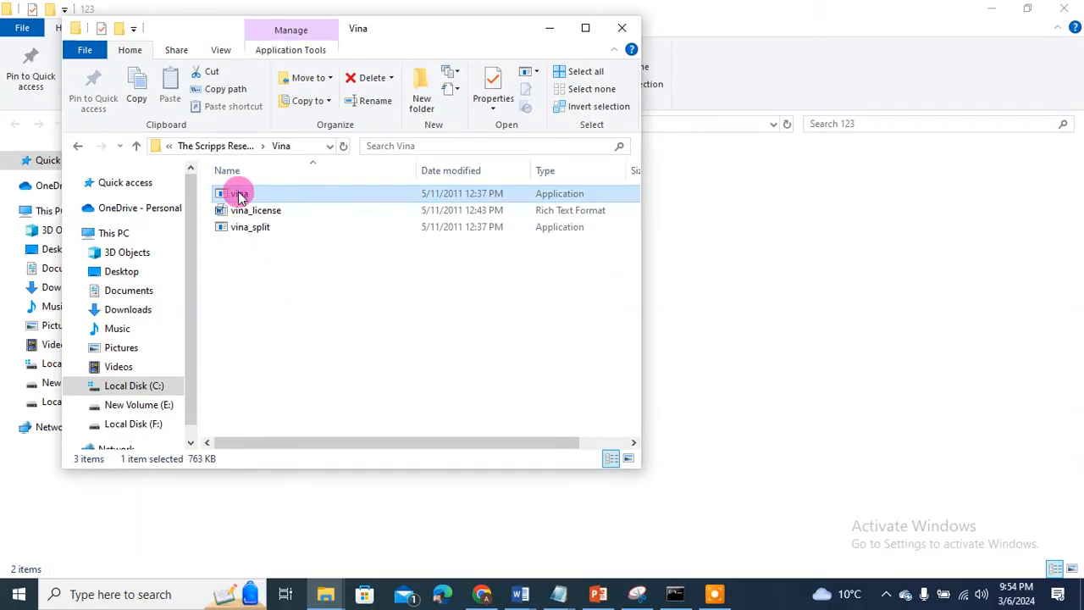
right_click(240, 196)
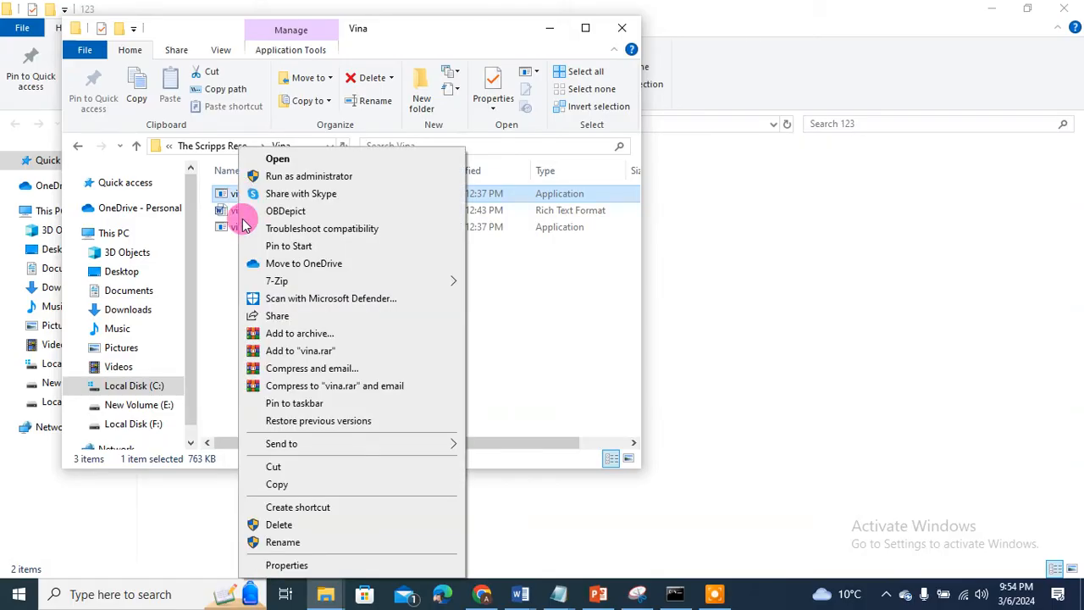
click(274, 480)
Step: Paste vina into the 123 folder next to Ligand and Protein, then minimise Explorer
click(550, 28)
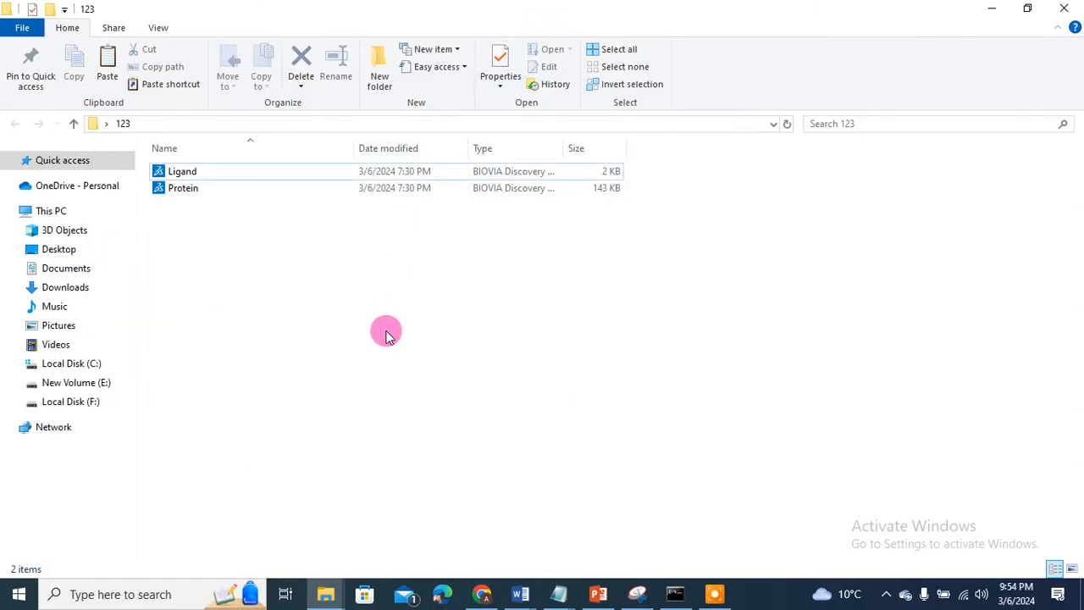
right_click(287, 302)
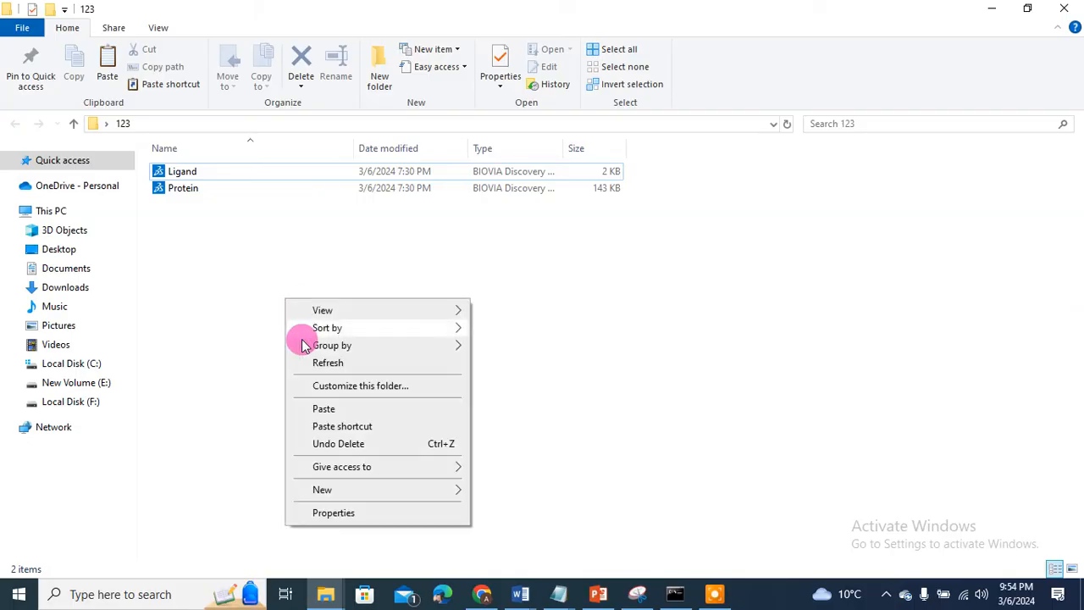
click(320, 411)
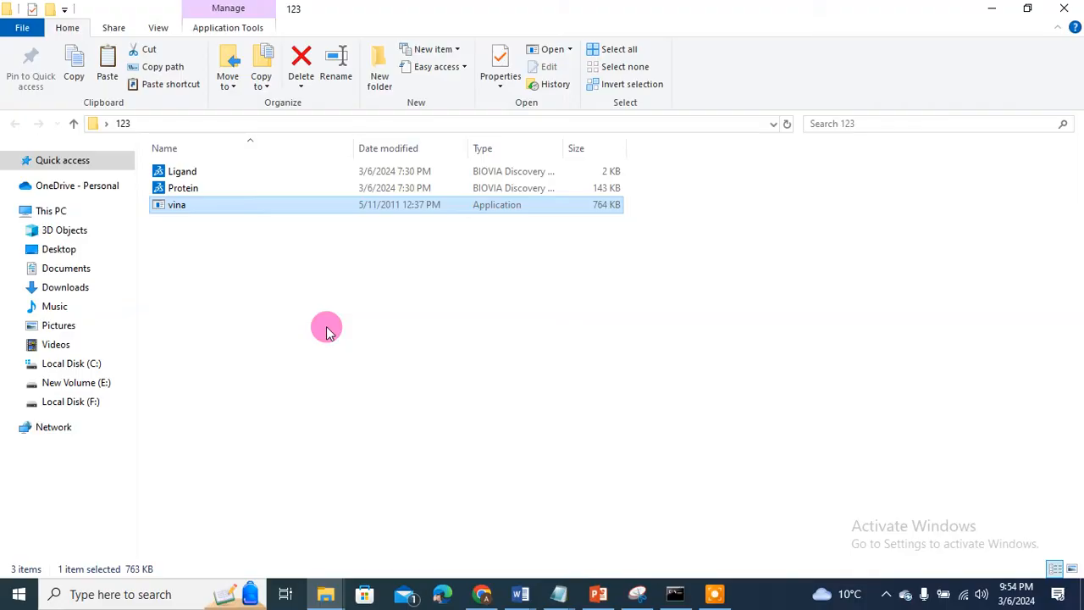
click(267, 295)
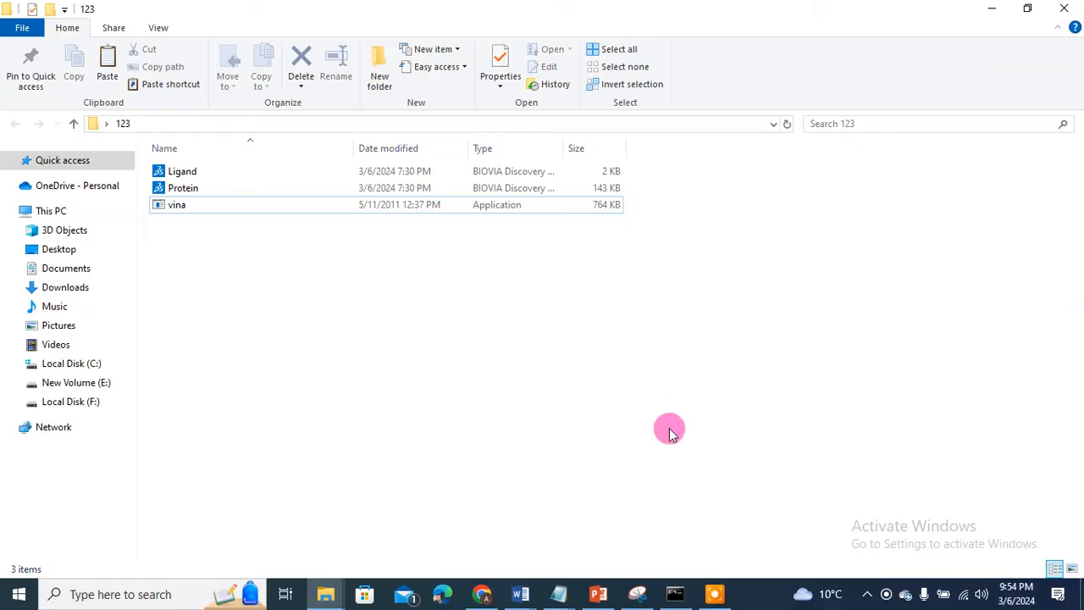
click(985, 10)
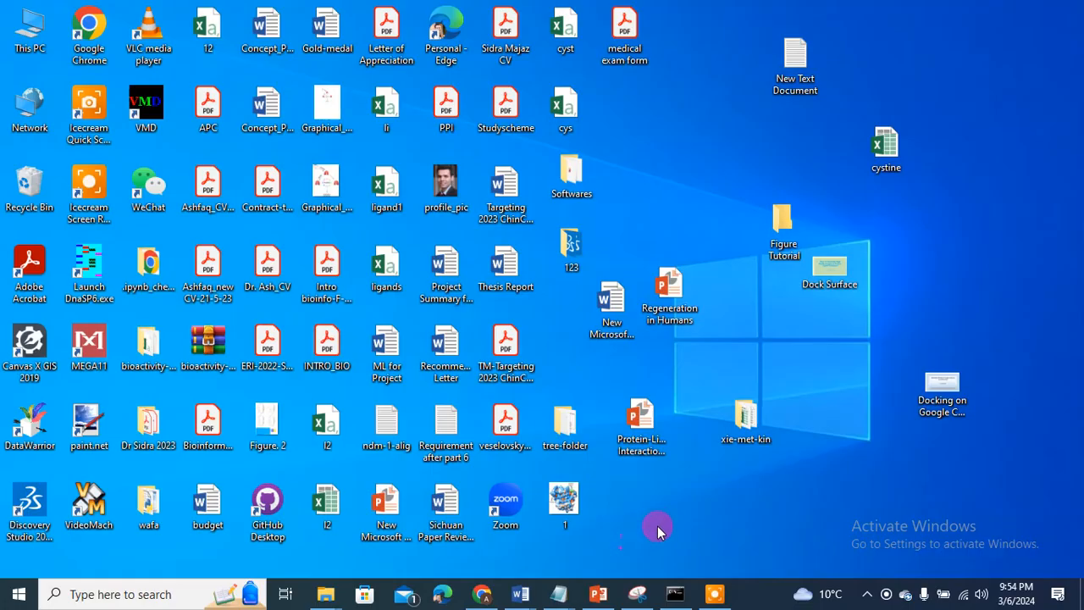
Step: Start AutoDockTools 1.5.7 from the desktop Softwares folder shortcut and maximise its window
double_click(569, 173)
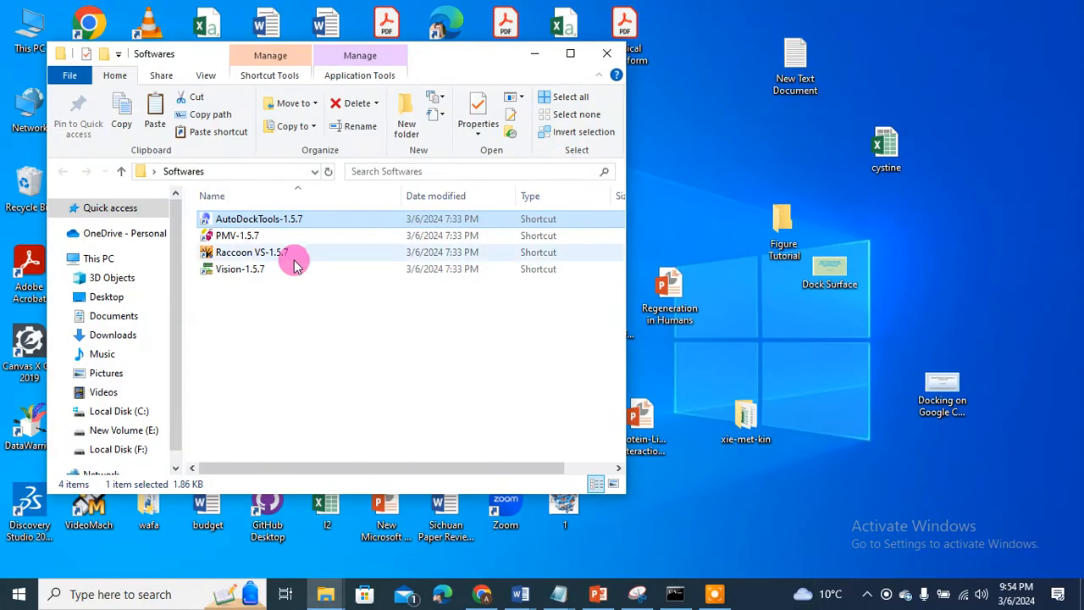
click(252, 358)
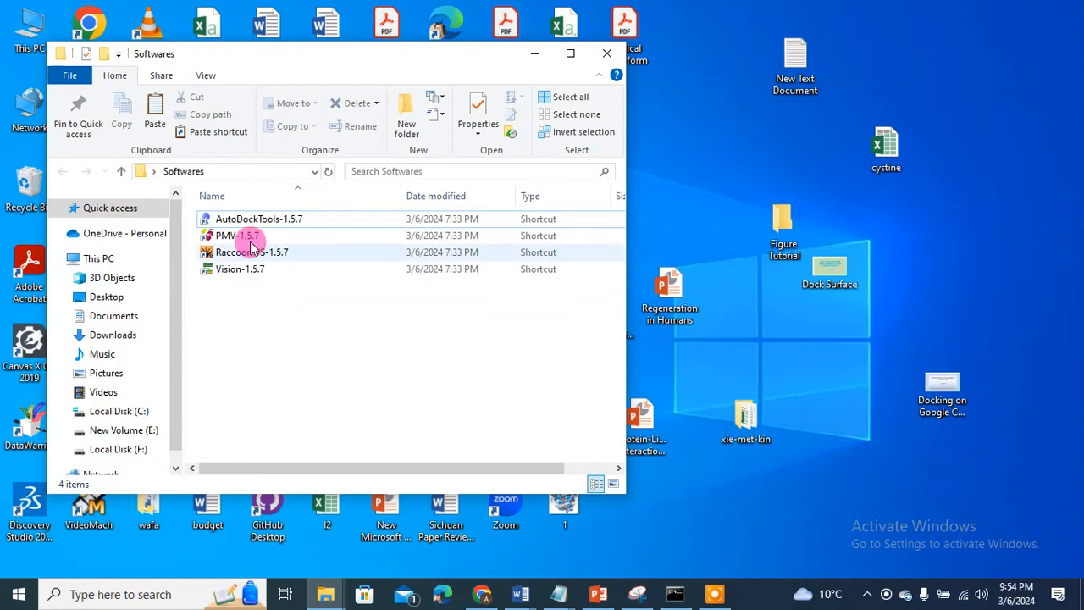
double_click(231, 219)
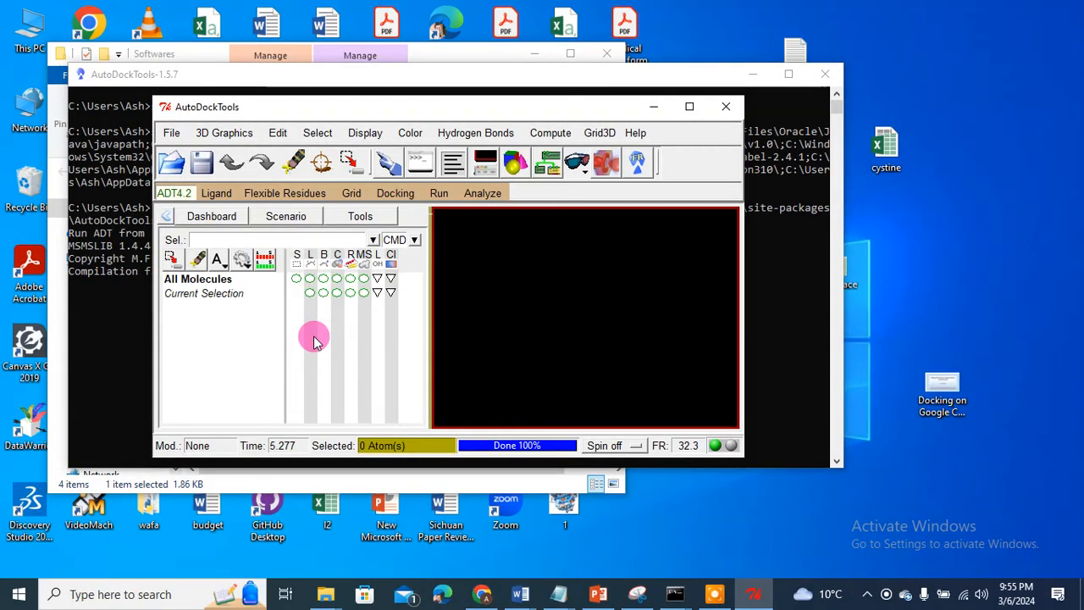
click(689, 106)
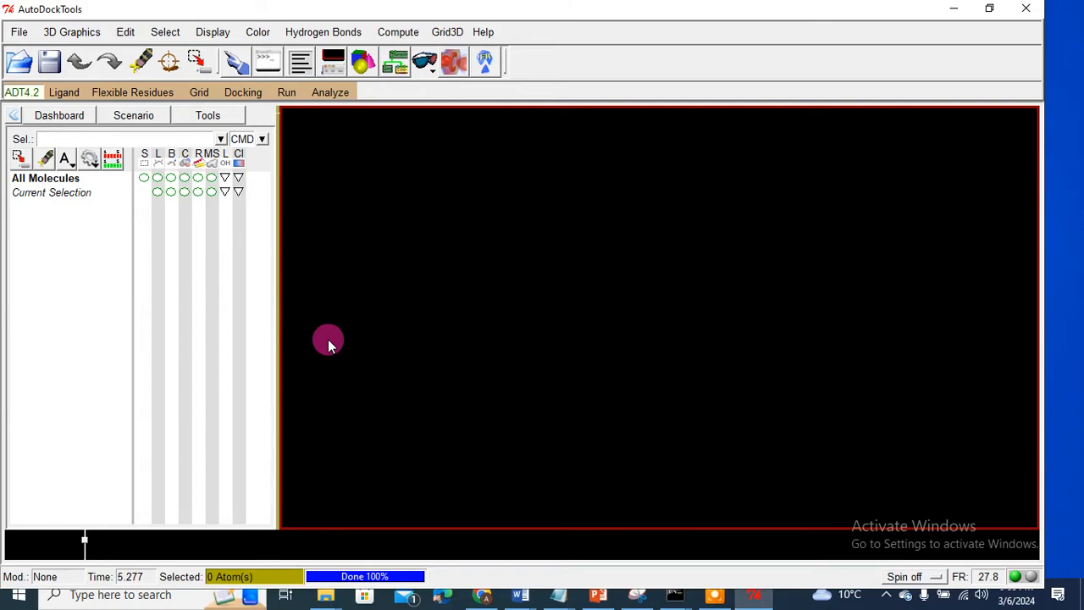
Step: Read the Protein file from Desktop\123 via Read Molecule and rotate it in the viewer
click(19, 32)
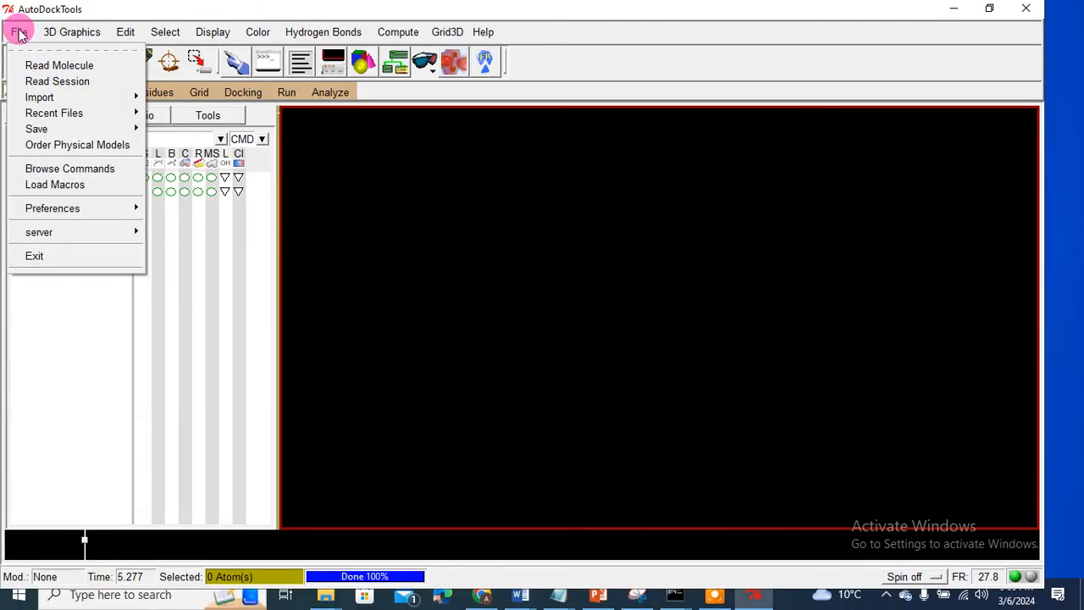
click(38, 71)
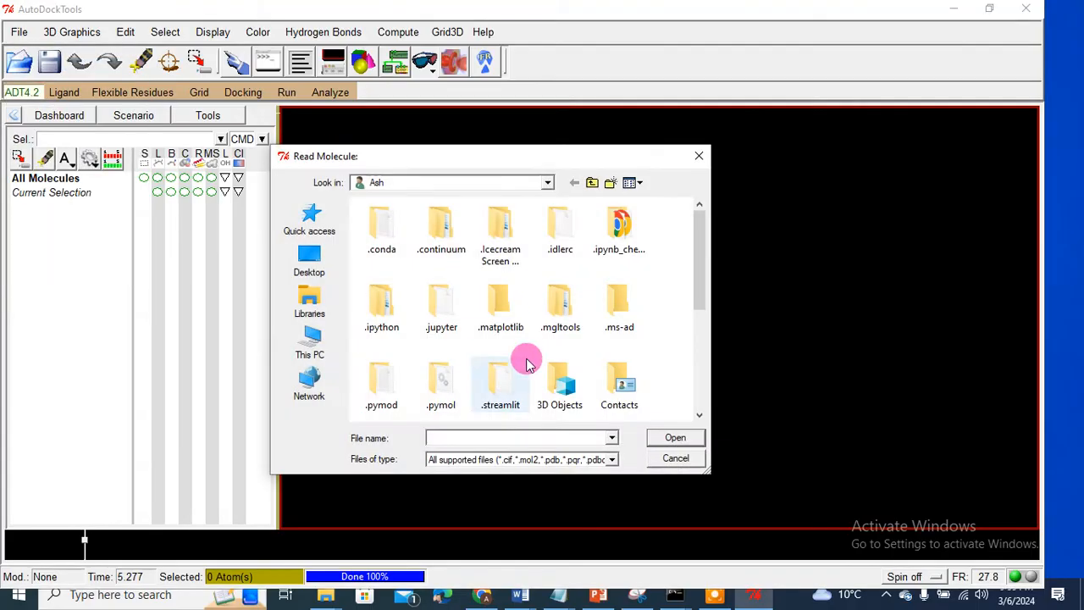
click(310, 266)
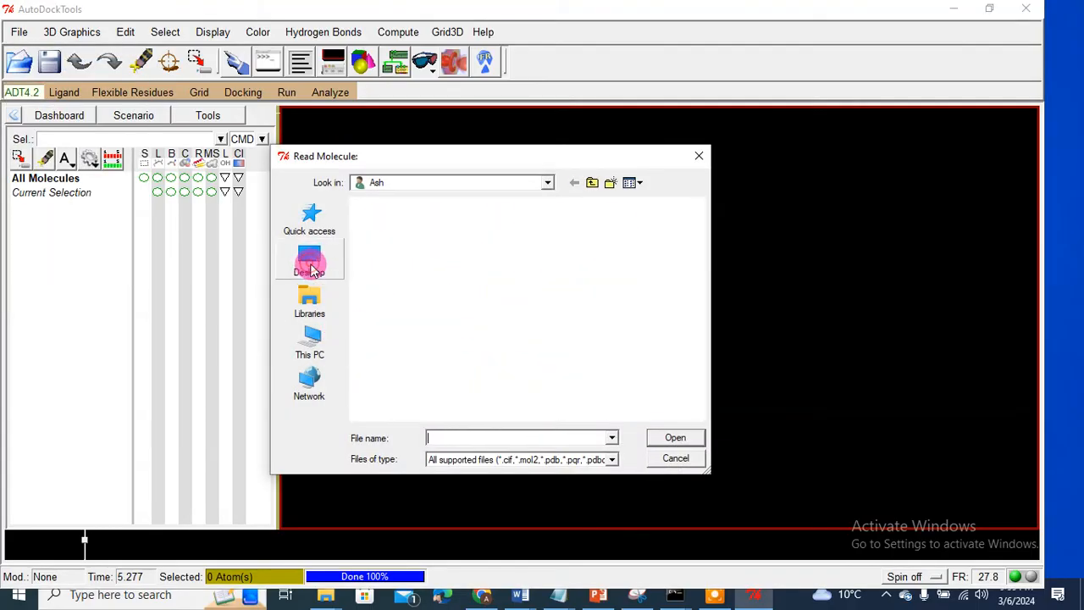
drag(697, 250, 702, 305)
click(405, 317)
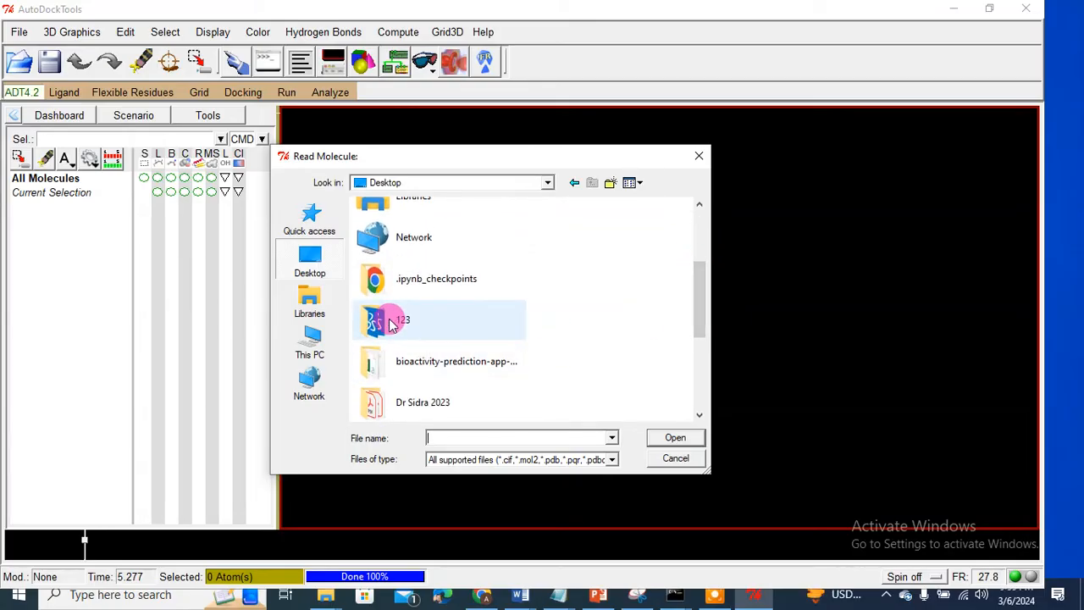
double_click(405, 322)
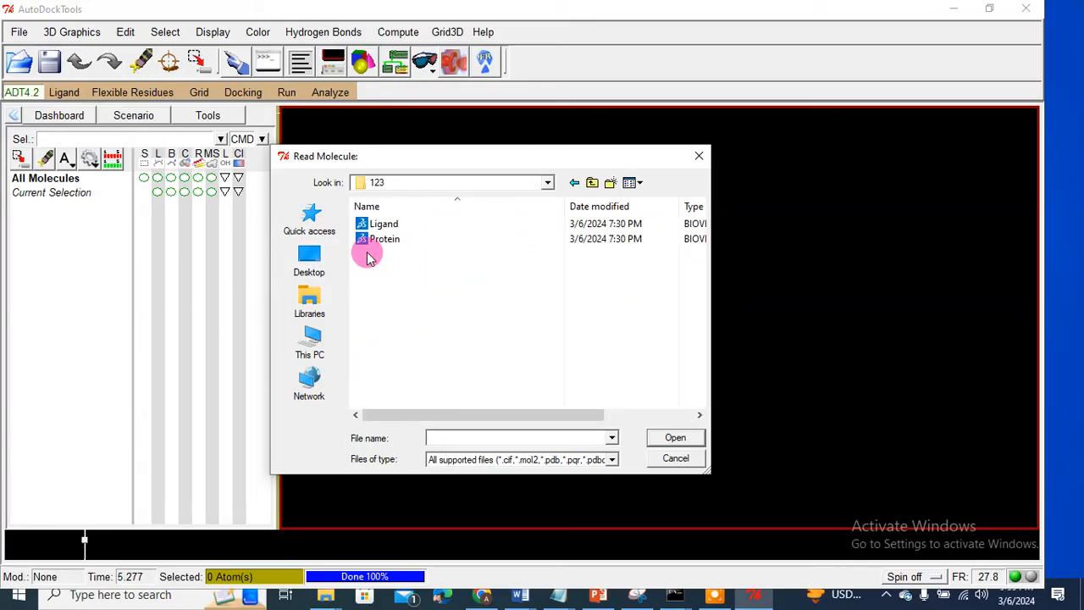
click(400, 242)
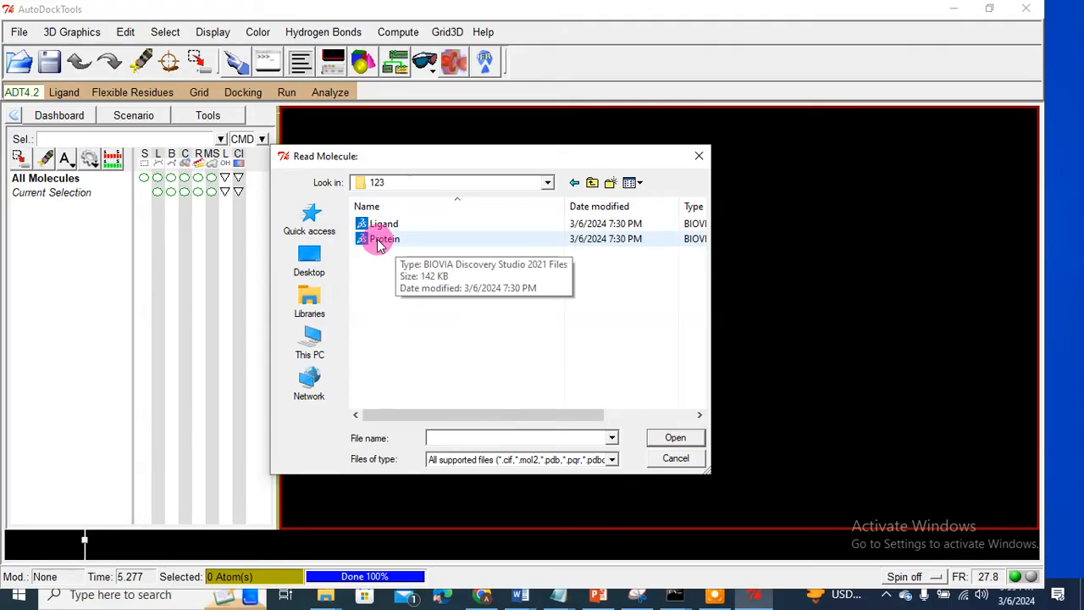
double_click(379, 242)
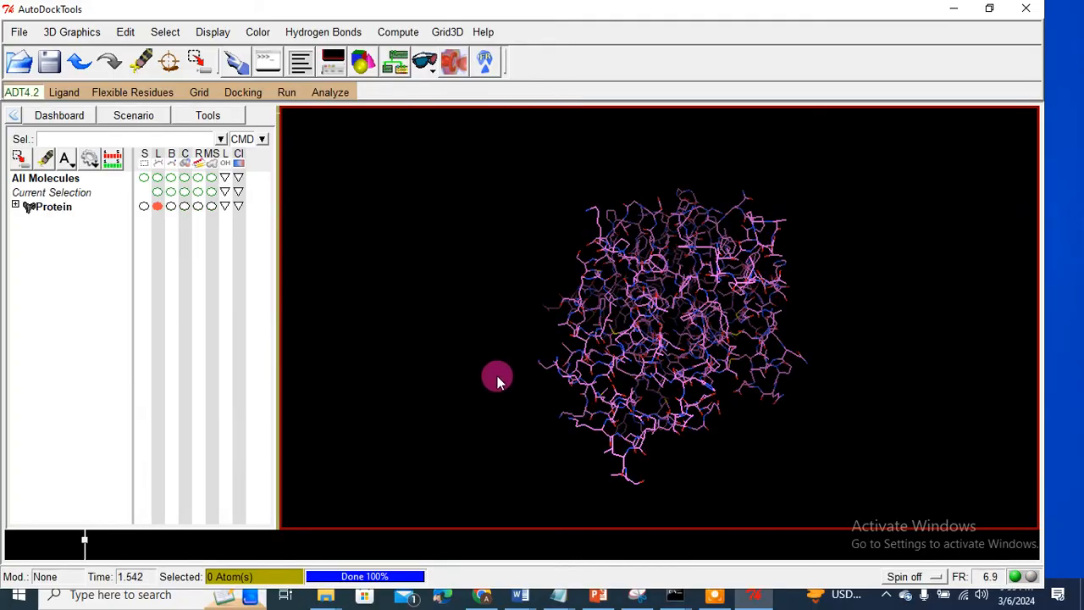
drag(699, 316, 711, 413)
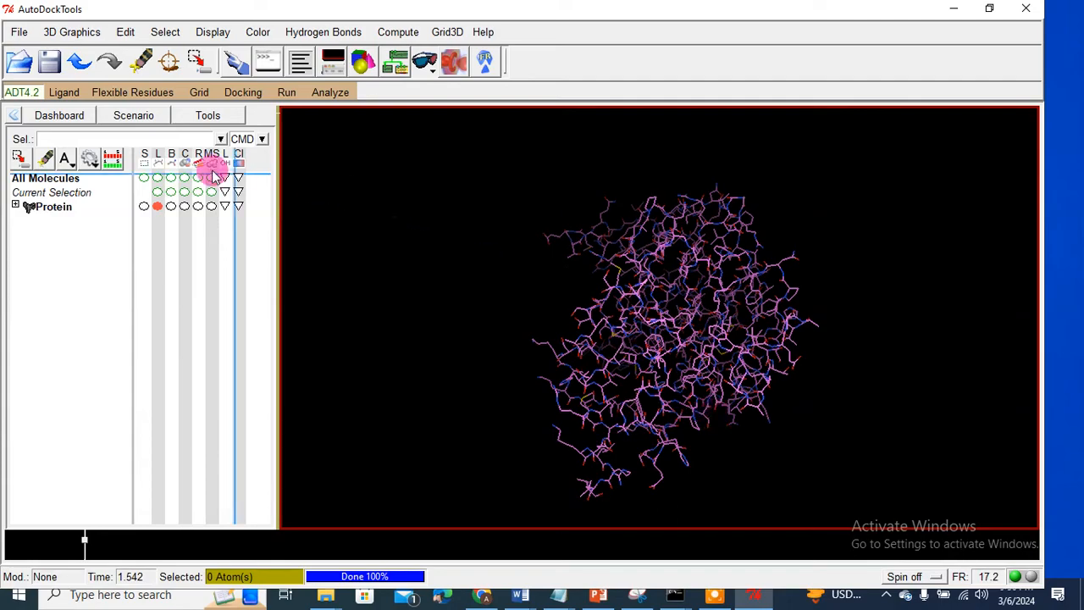
mouse_move(134, 140)
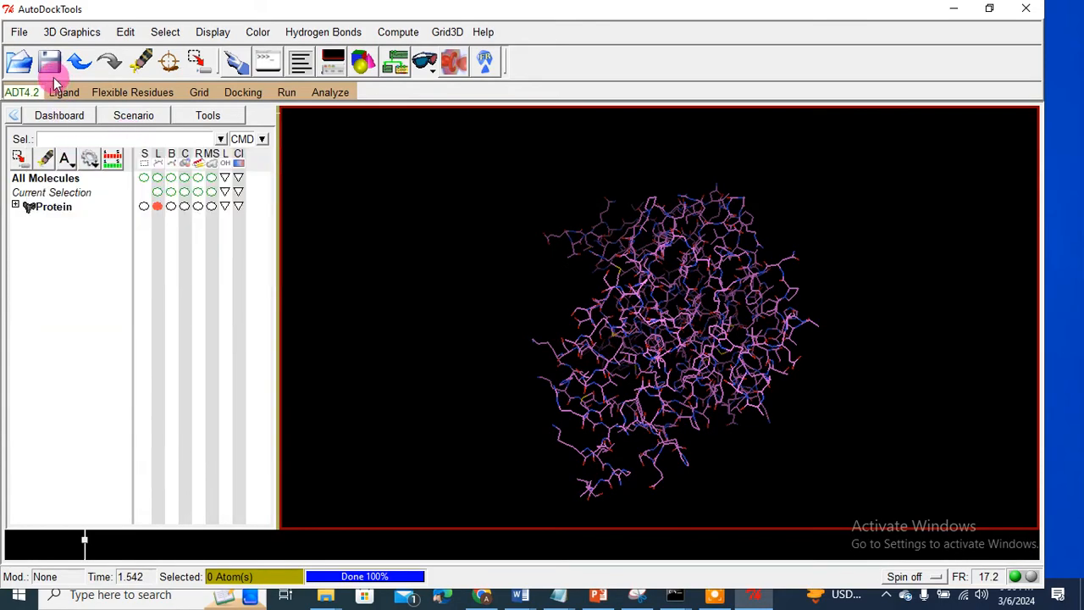
Step: Add Polar Only hydrogens to Protein through Edit > Hydrogens > Add and rotate to check
click(125, 32)
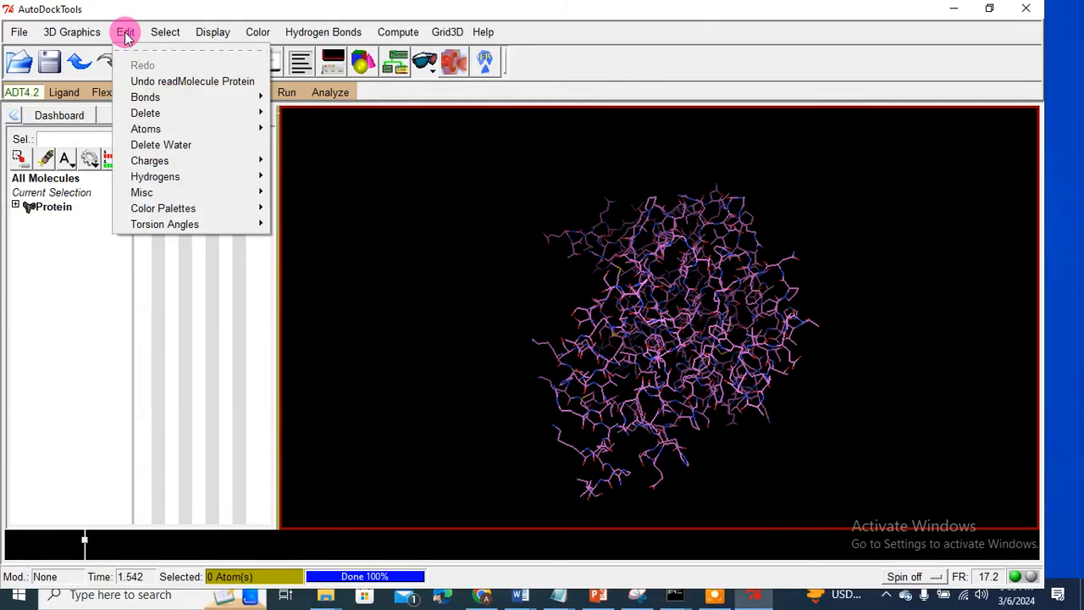
mouse_move(145, 175)
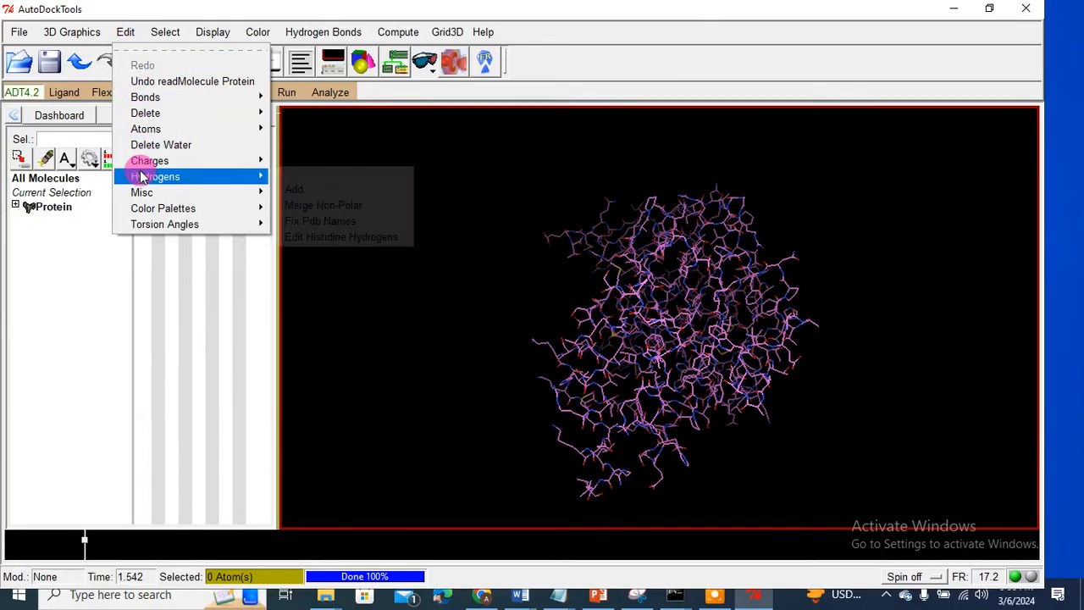
click(288, 189)
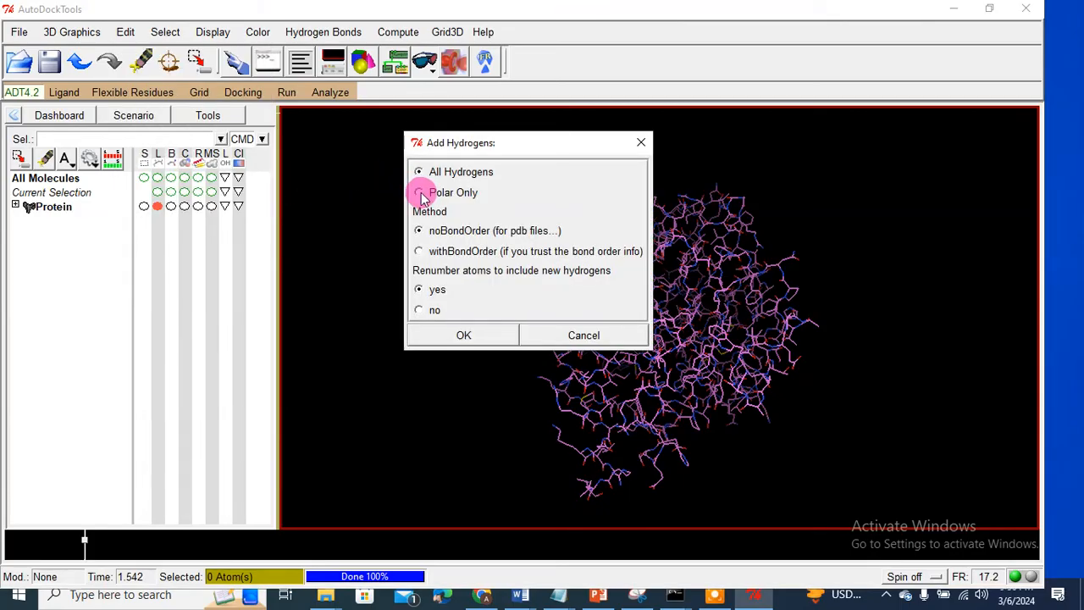
click(436, 335)
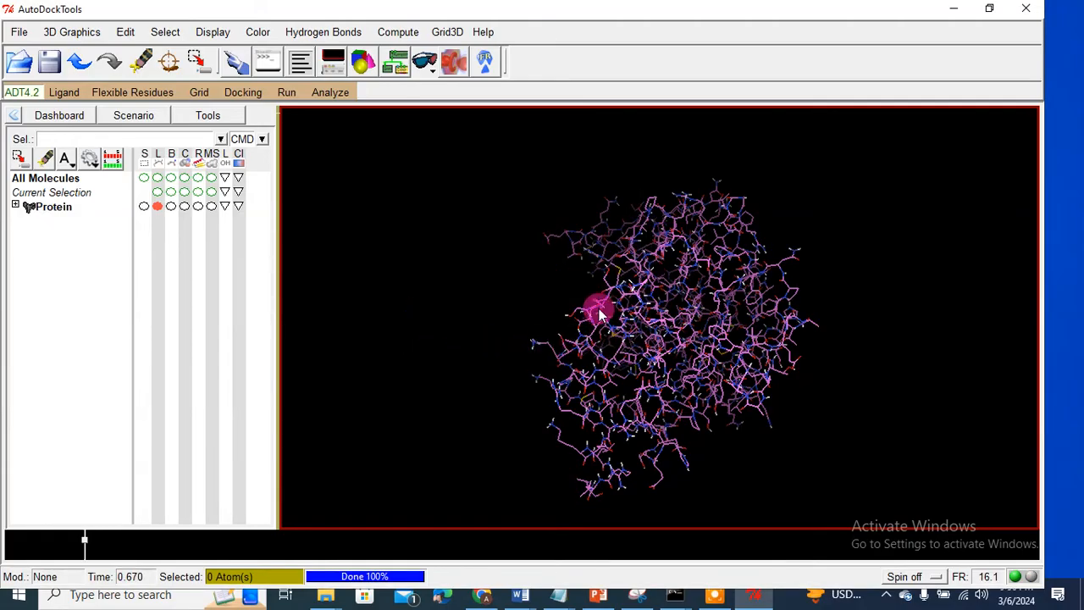
mouse_move(610, 338)
mouse_down()
mouse_move(537, 276)
mouse_move(606, 340)
mouse_up()
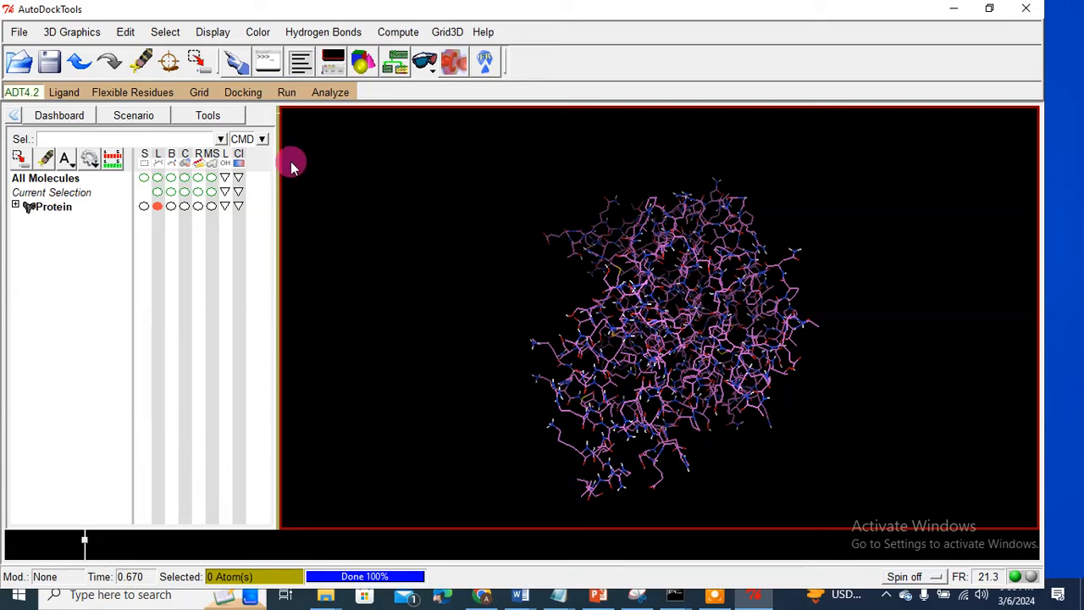
Step: Choose Protein as the Grid macromolecule and dismiss the non-bonded atoms warning
click(200, 95)
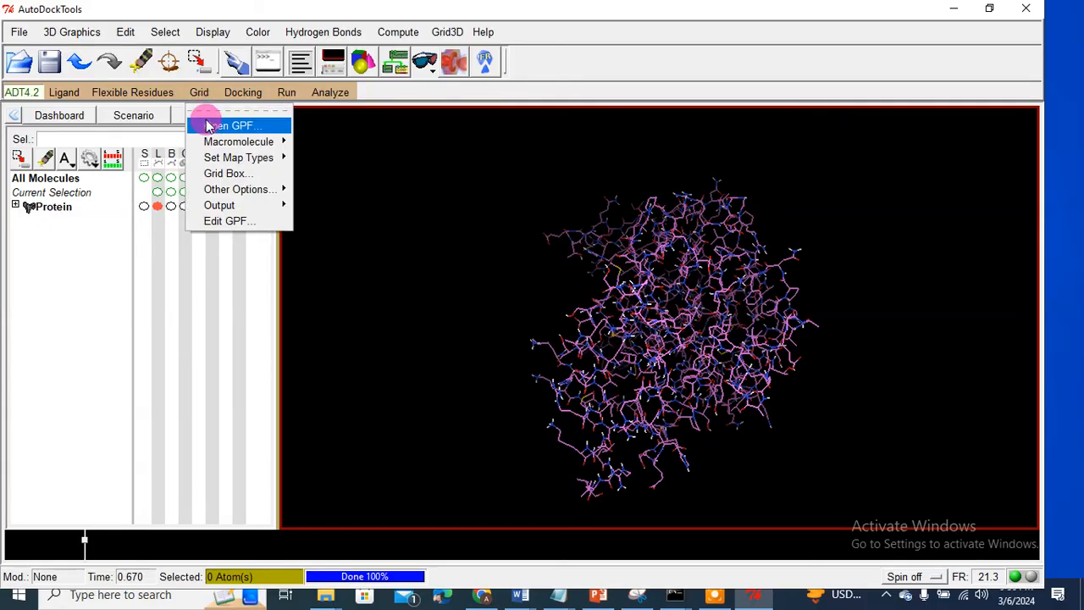
mouse_move(211, 144)
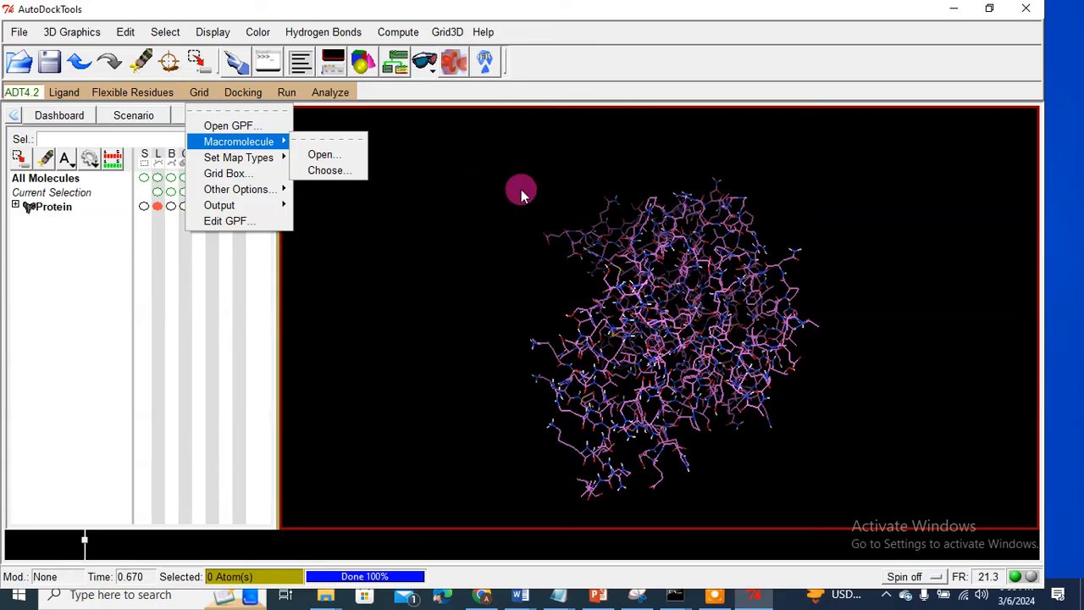
click(326, 172)
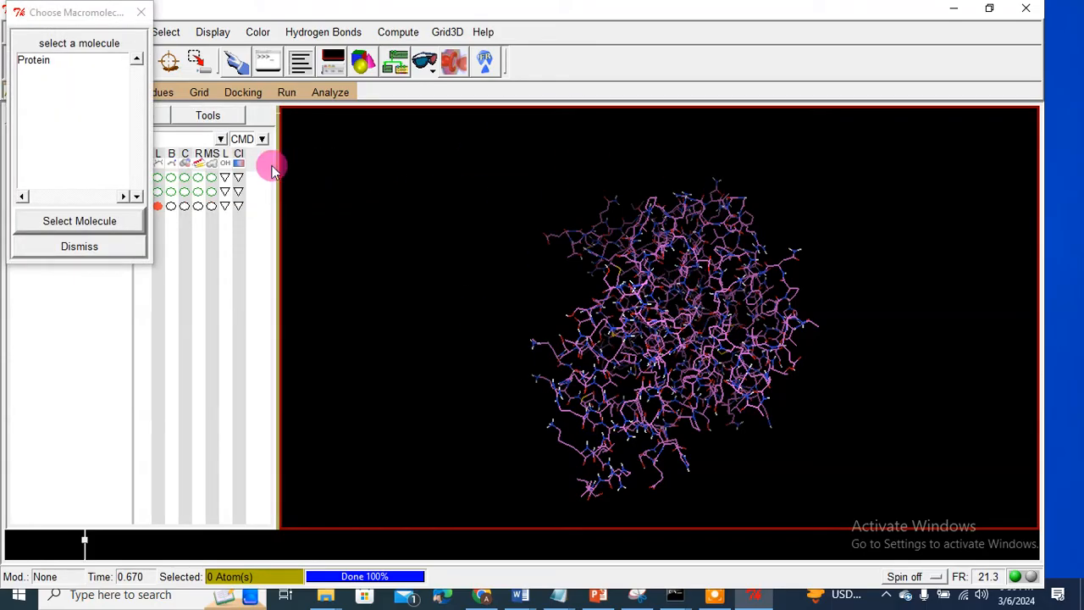
click(34, 67)
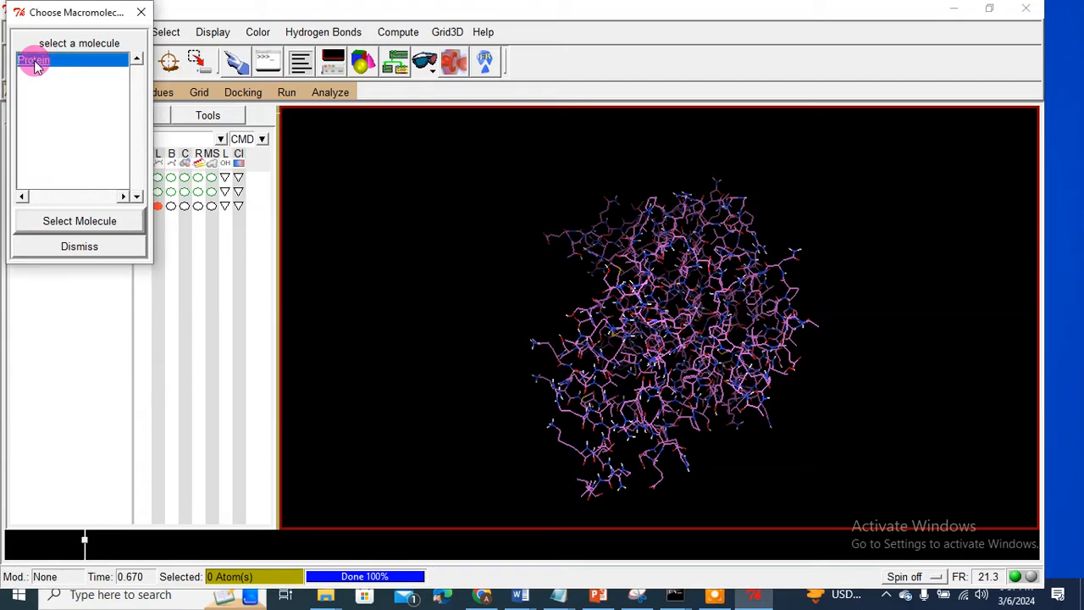
click(55, 221)
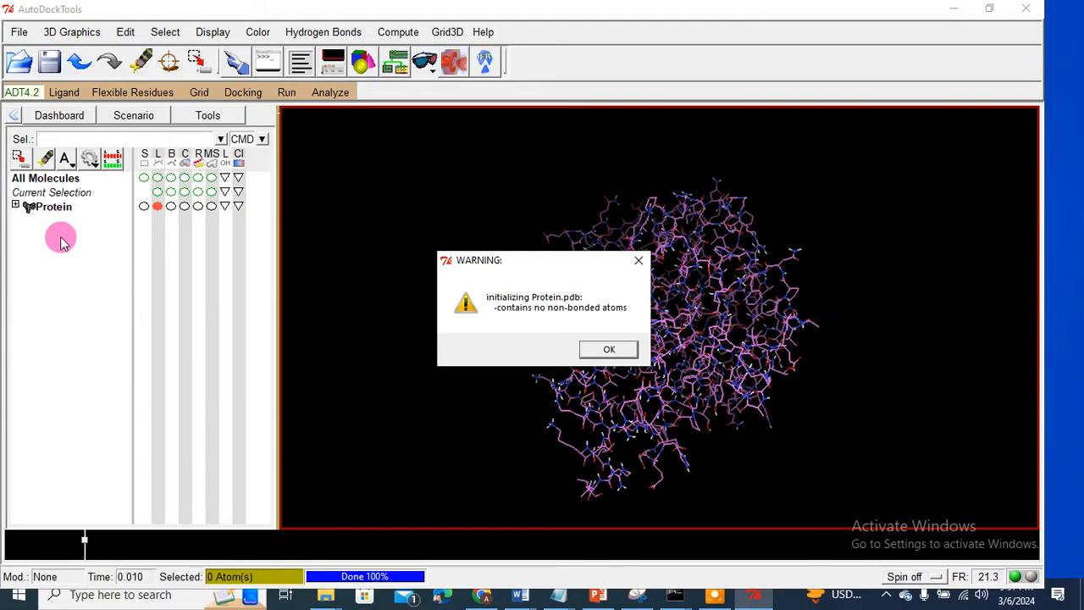
click(608, 351)
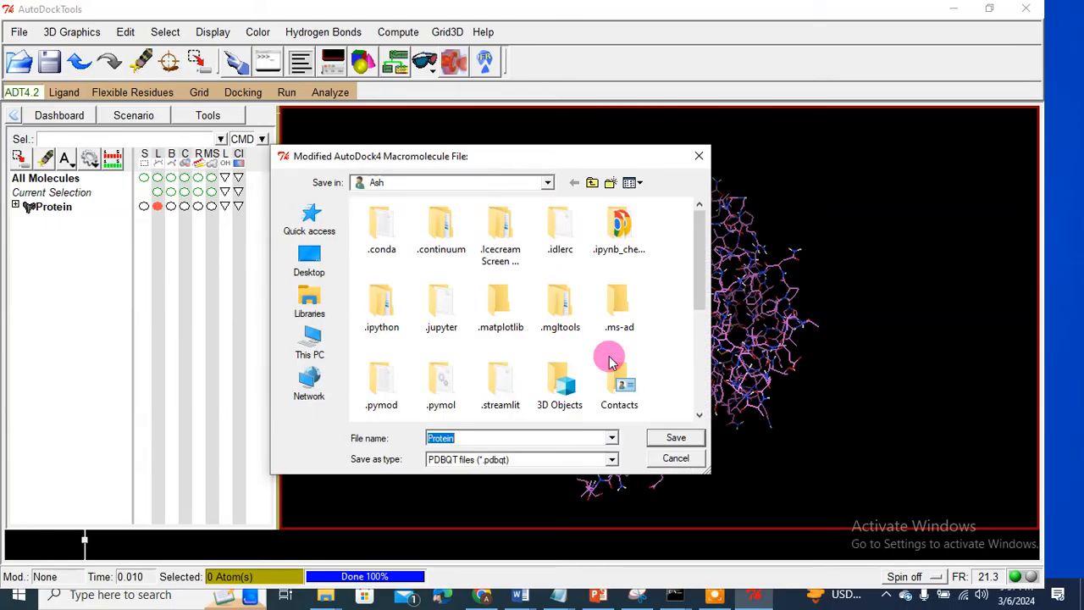
Step: Save the prepared Protein as p1.pdbqt in the Desktop\123 folder
click(326, 351)
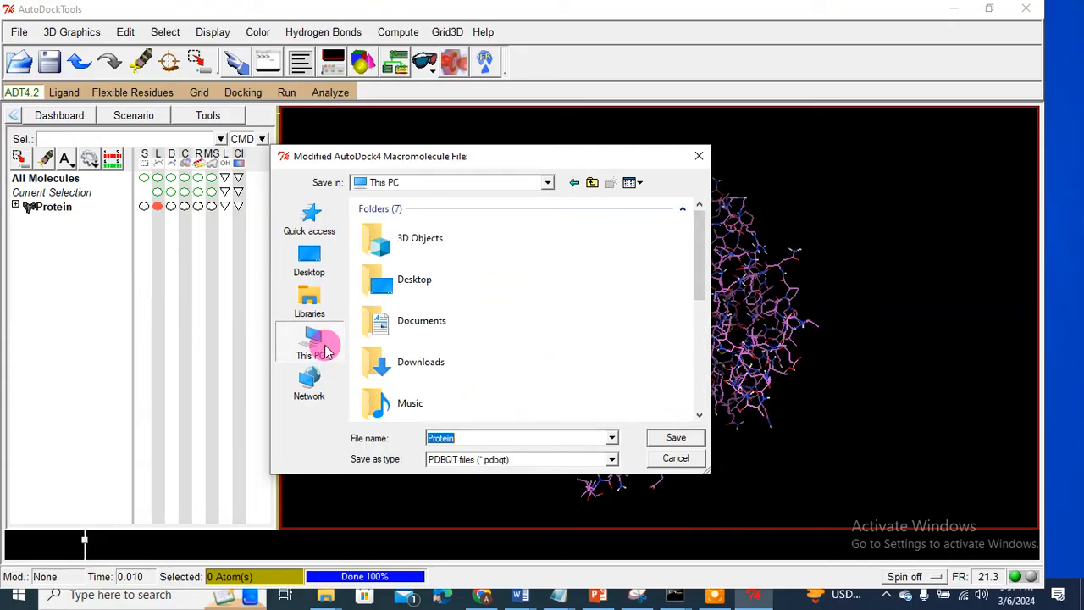
double_click(417, 282)
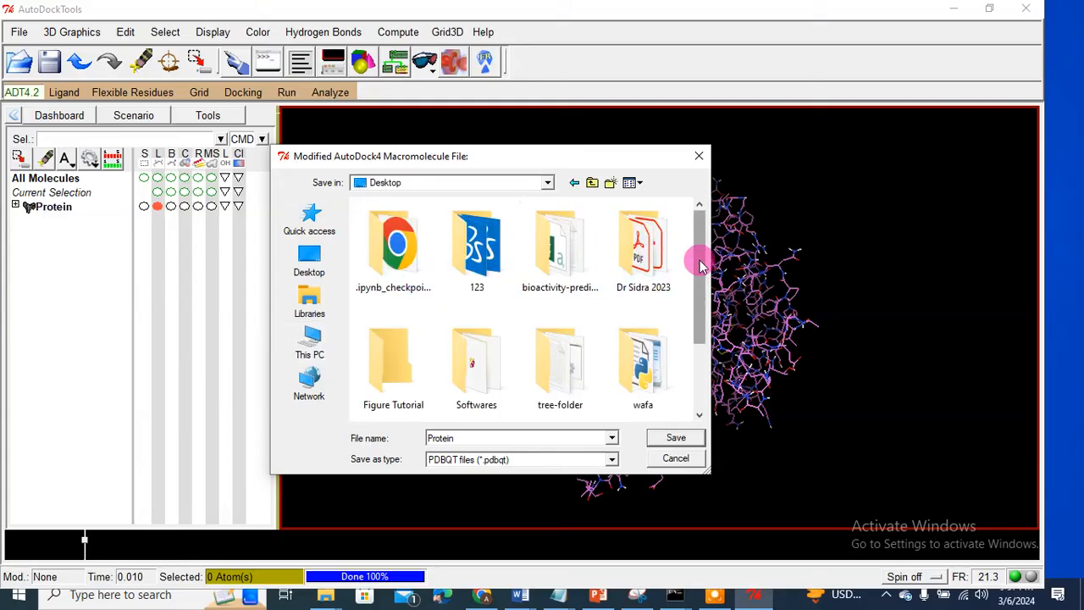
drag(700, 257, 700, 206)
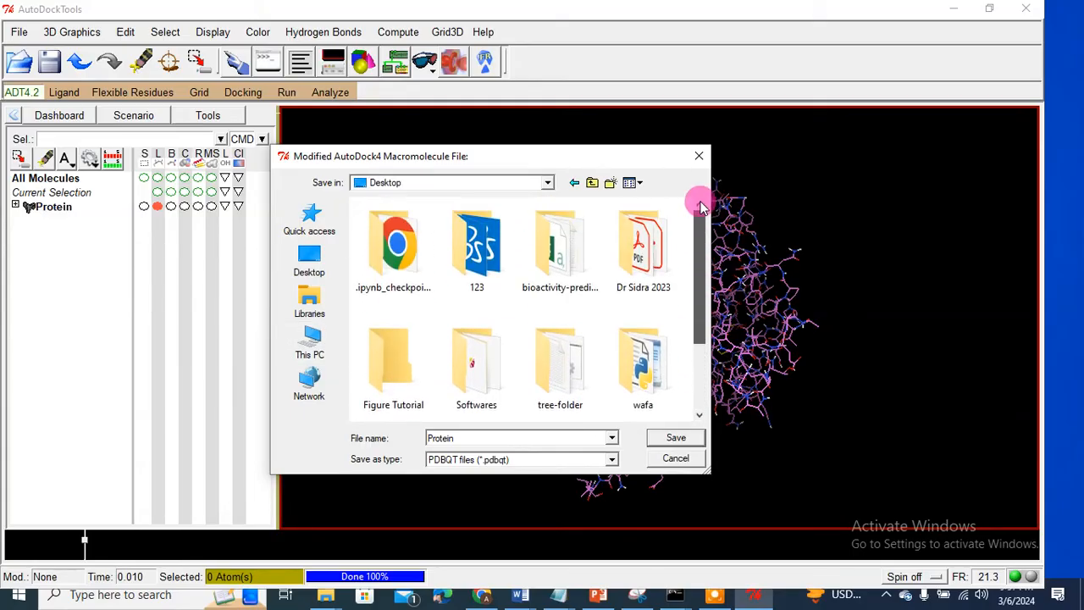
click(477, 247)
double_click(477, 247)
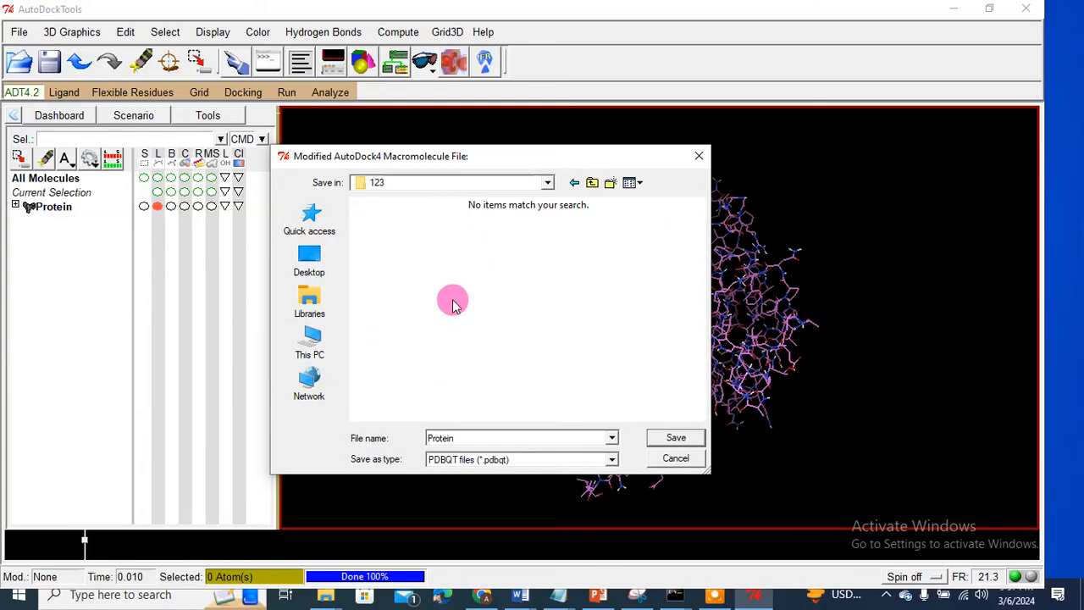
double_click(456, 438)
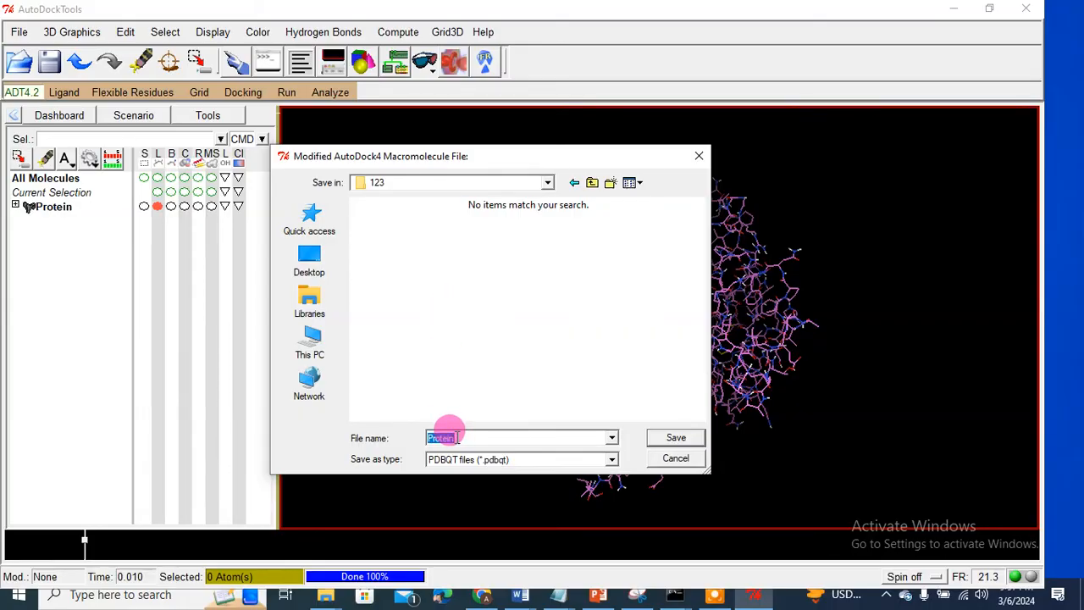
text(p)
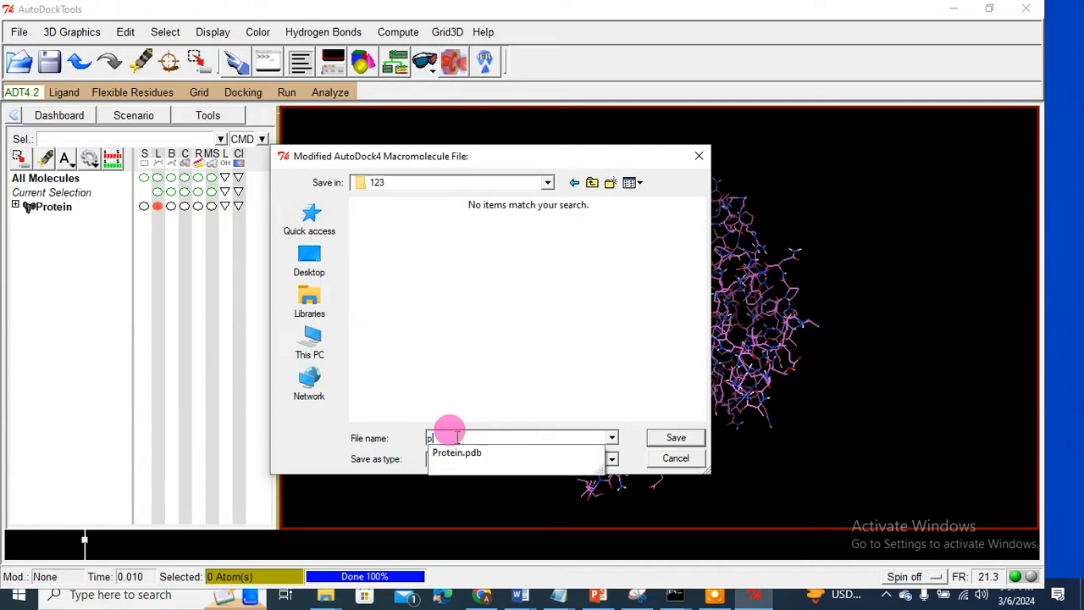
text(1)
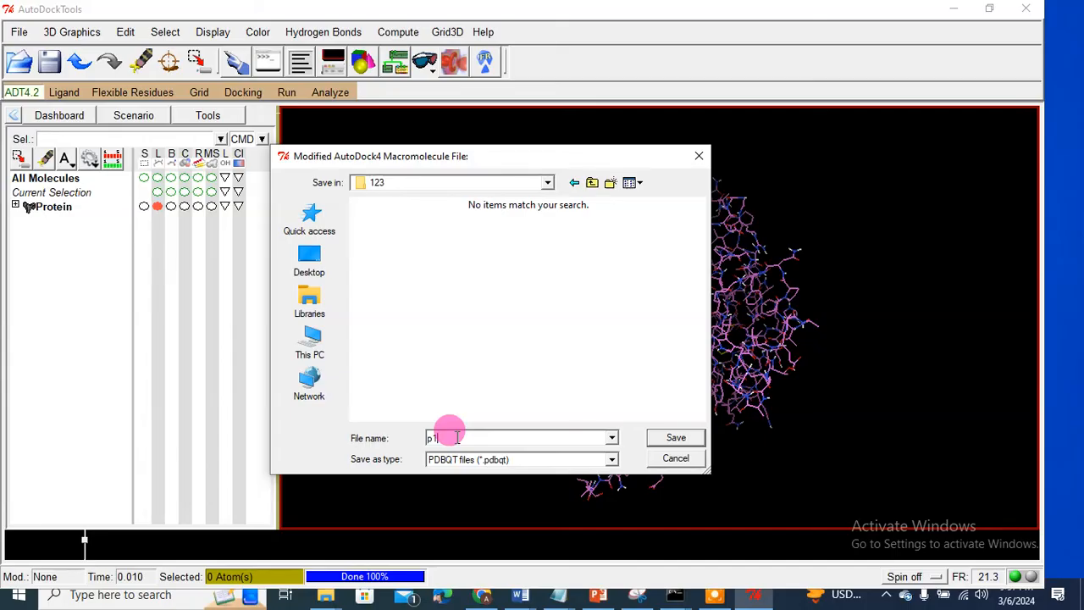
text(.)
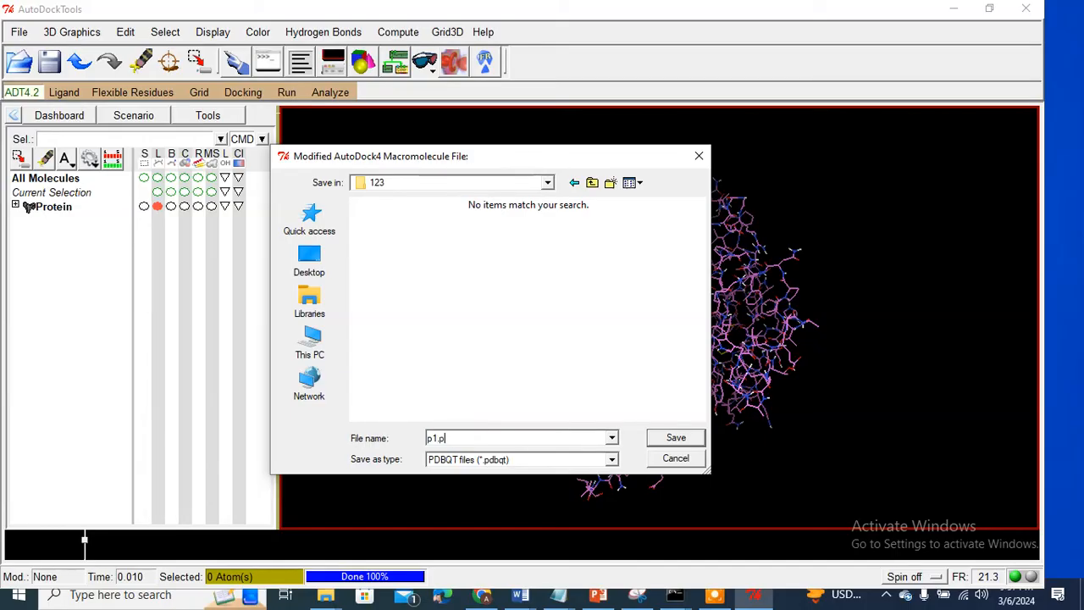
text(pdbqt)
click(676, 440)
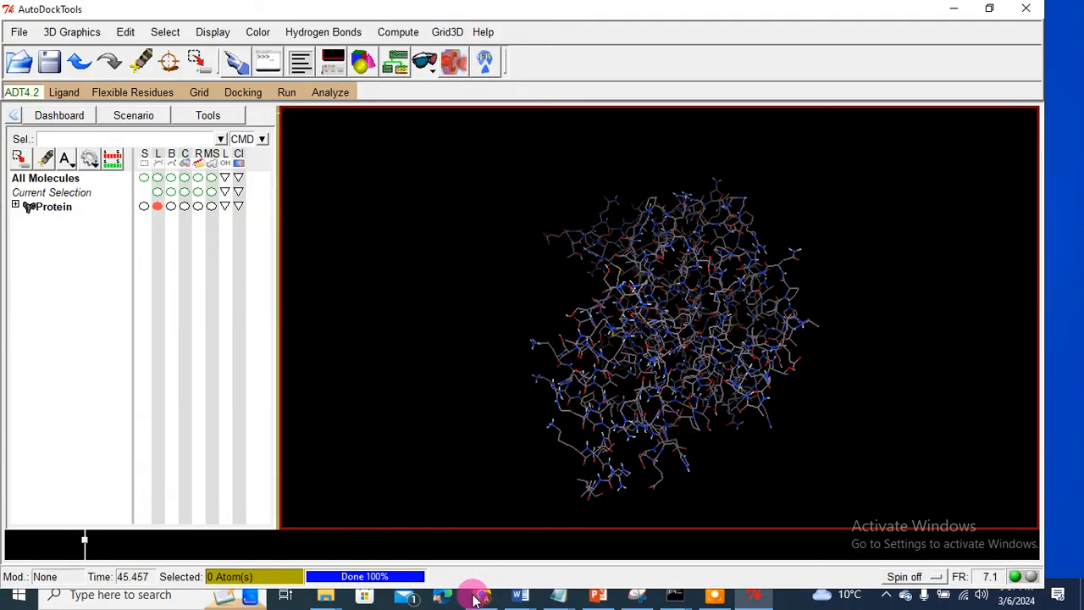
mouse_move(325, 595)
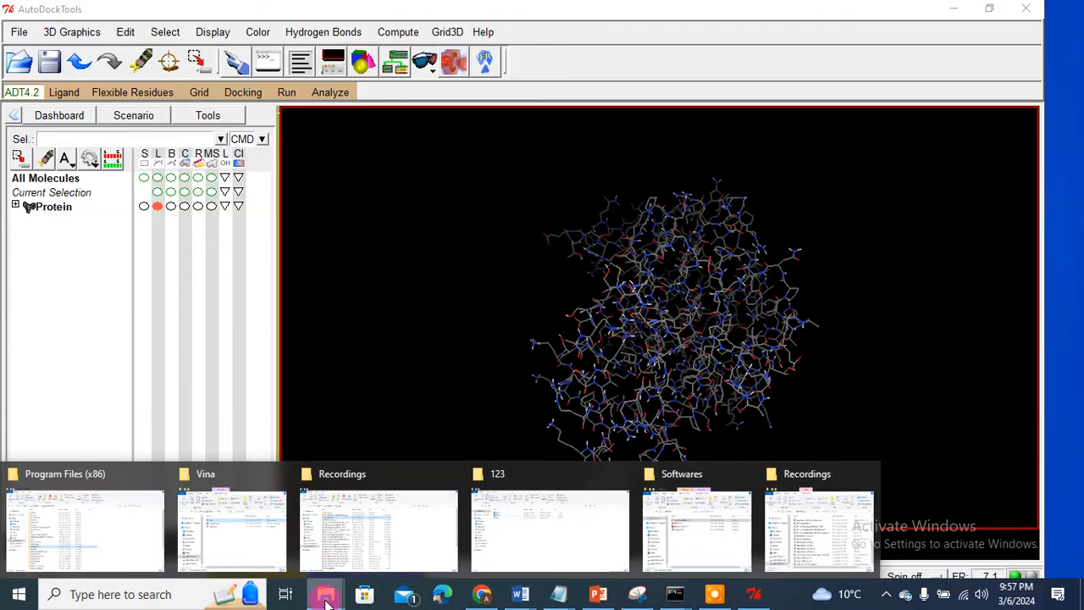
click(524, 532)
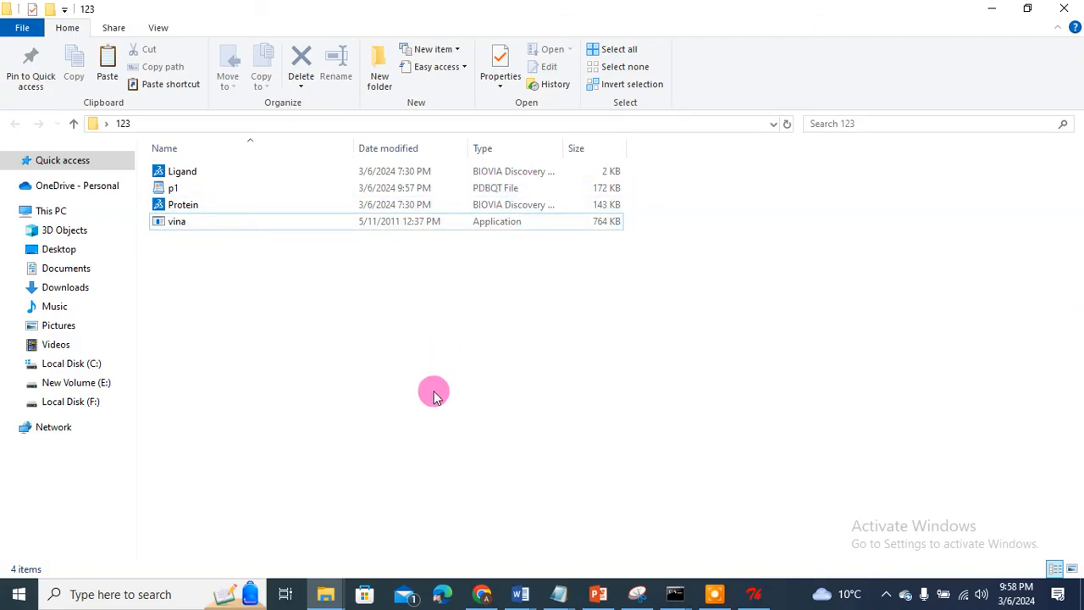
click(753, 596)
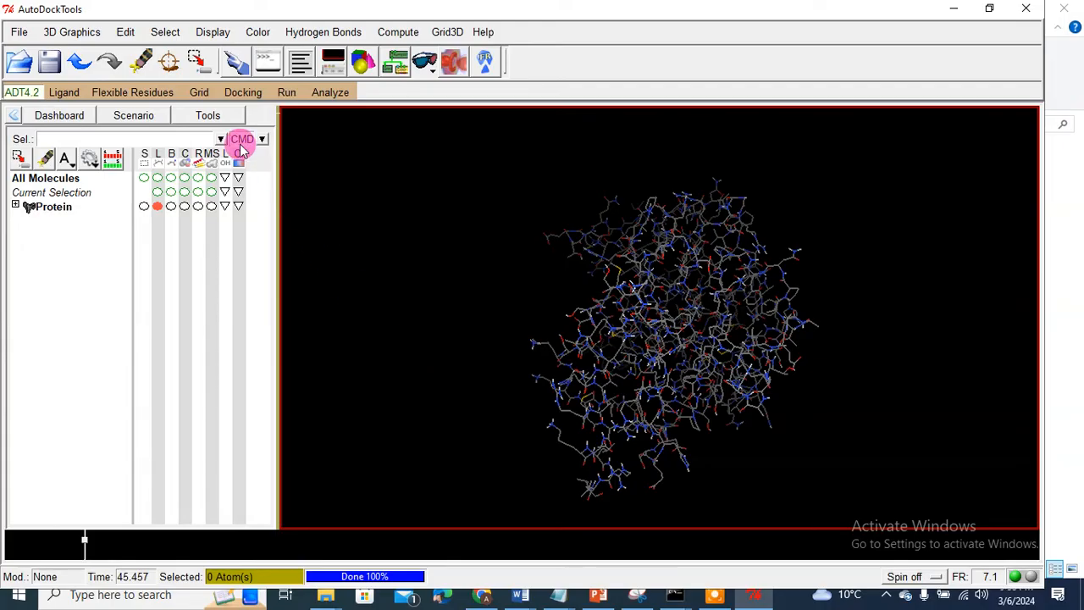
Step: Display the 40×40×40 grid box (0.375 Å spacing) and rotate the protein to check its placement
click(200, 92)
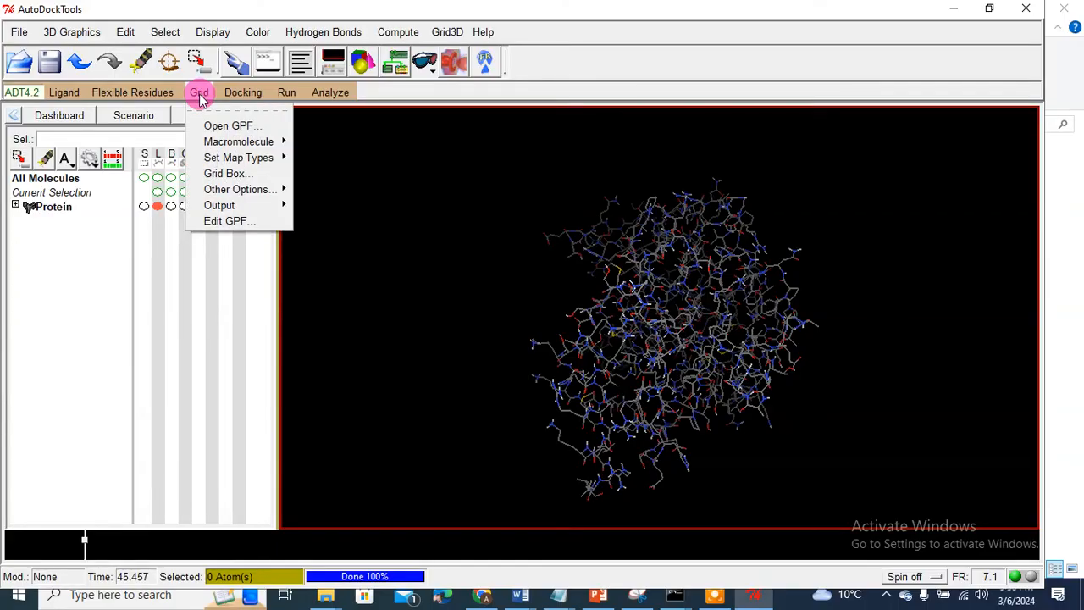
click(211, 175)
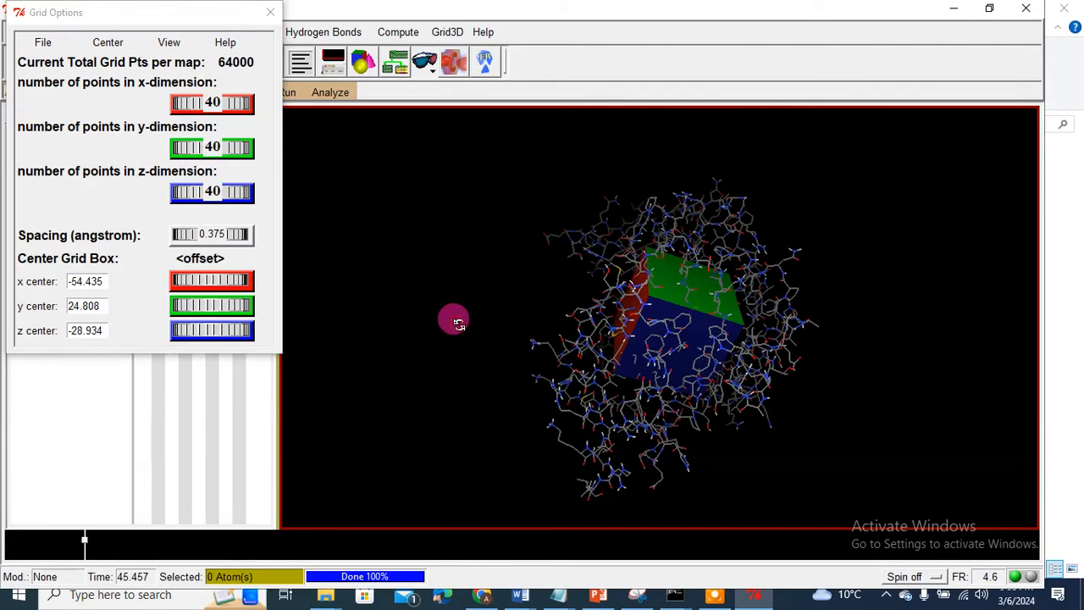
drag(450, 317, 695, 329)
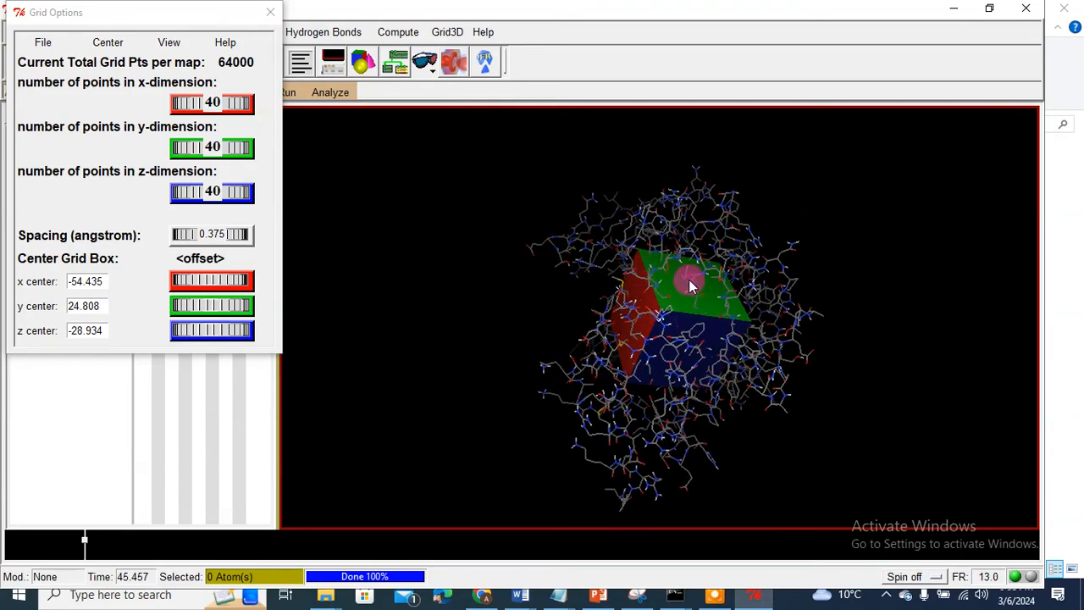
drag(694, 413, 768, 394)
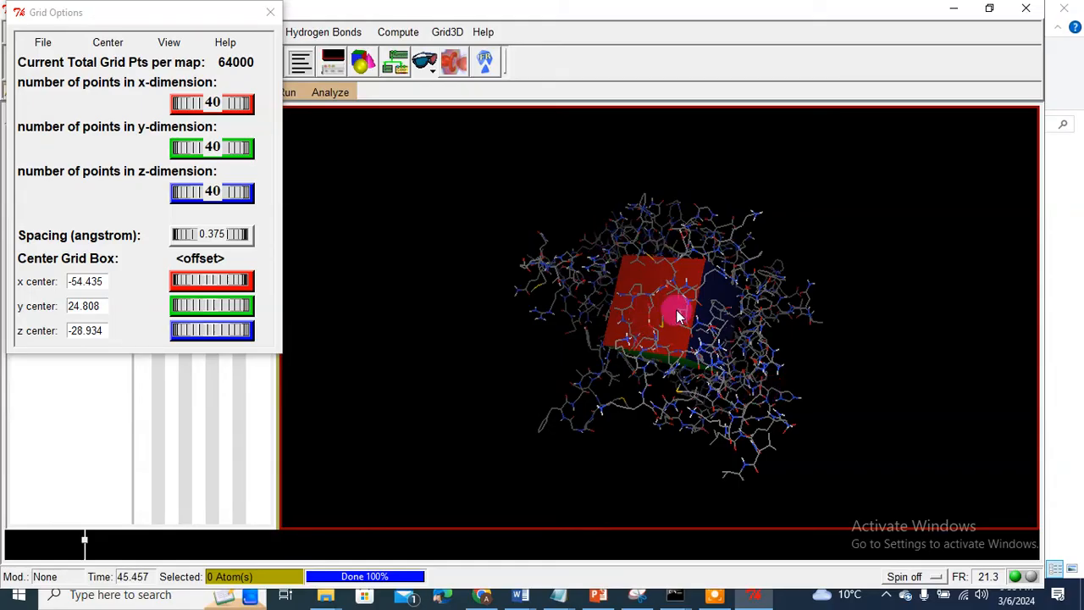
drag(139, 14, 211, 107)
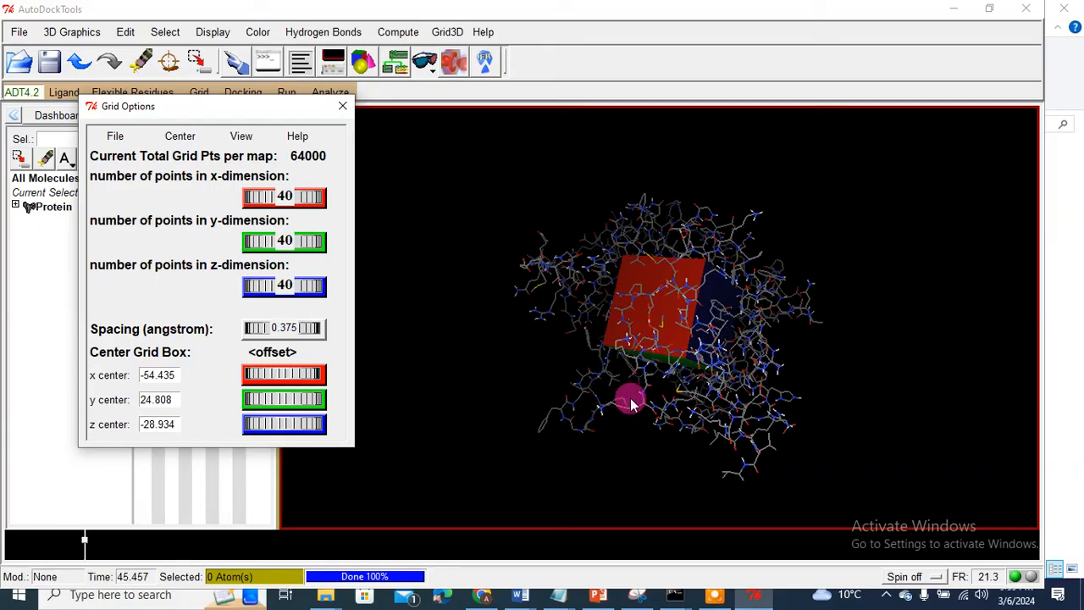
drag(629, 395, 742, 390)
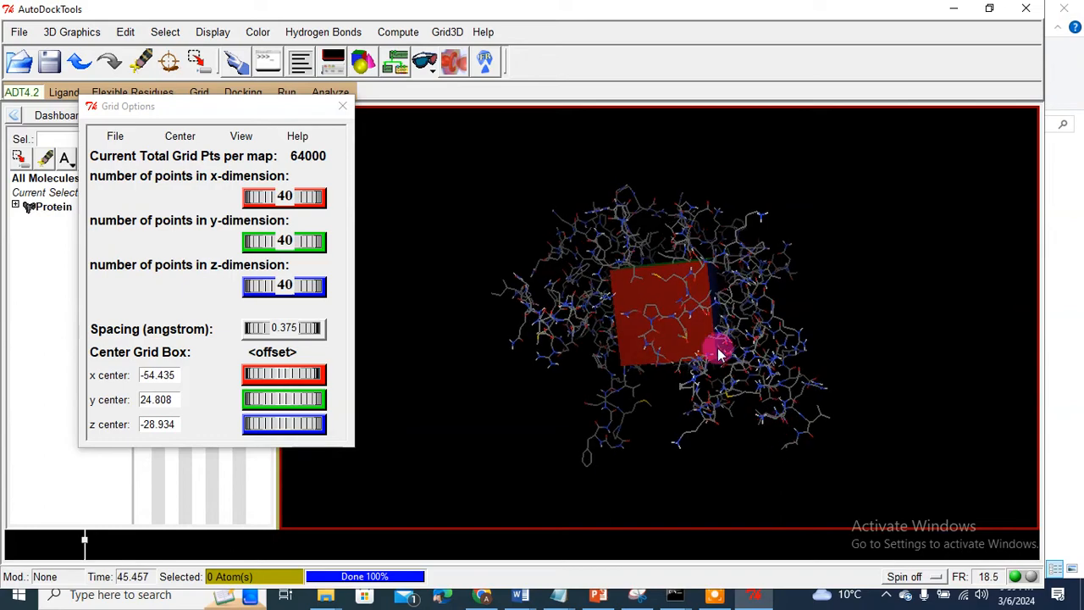
drag(664, 262, 637, 311)
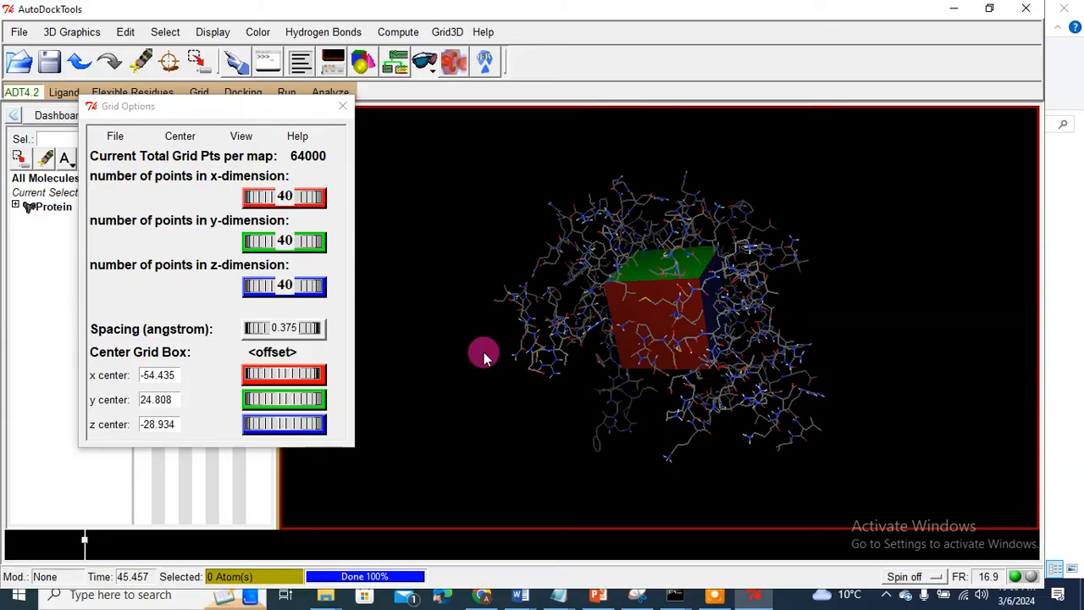
drag(533, 215, 554, 310)
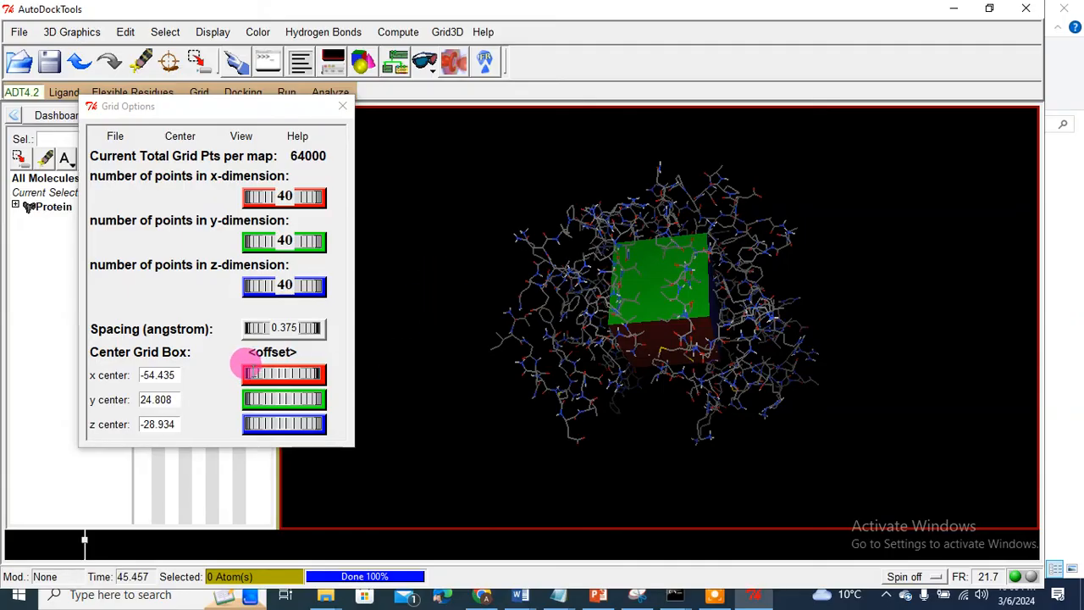
Step: Shift the grid box centre toward negative x, rotating the view to check its position
mouse_move(250, 369)
mouse_down()
mouse_move(362, 364)
mouse_move(250, 358)
mouse_up()
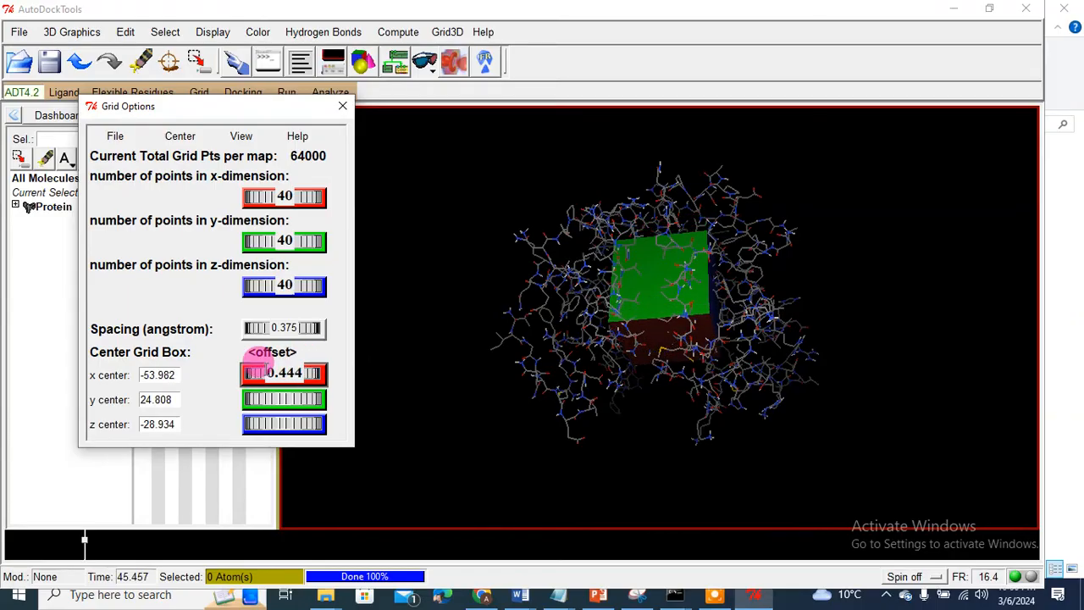
drag(537, 373, 564, 353)
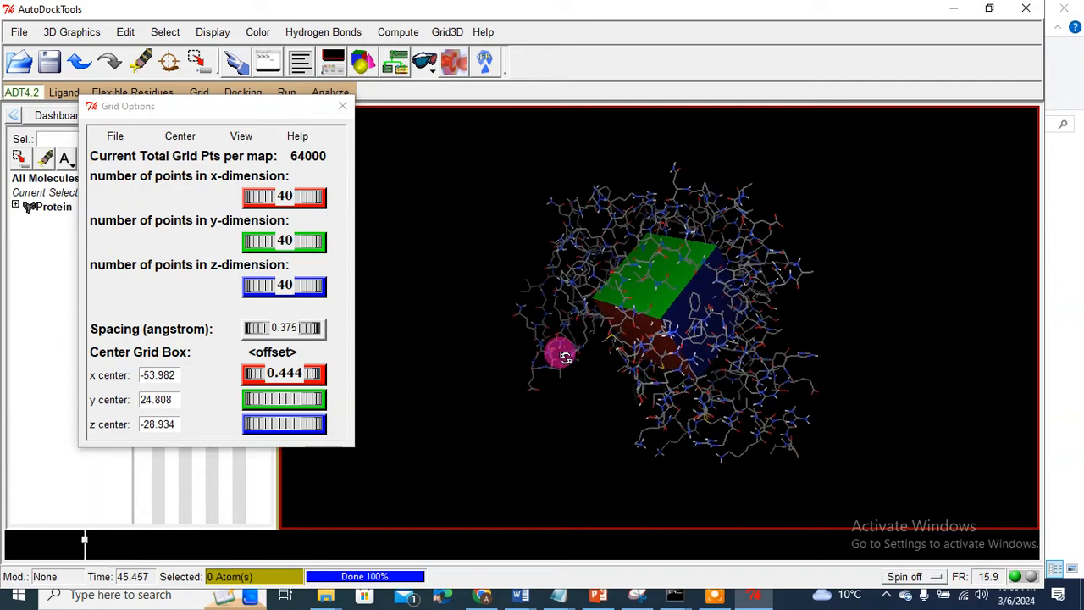
drag(255, 377, 160, 375)
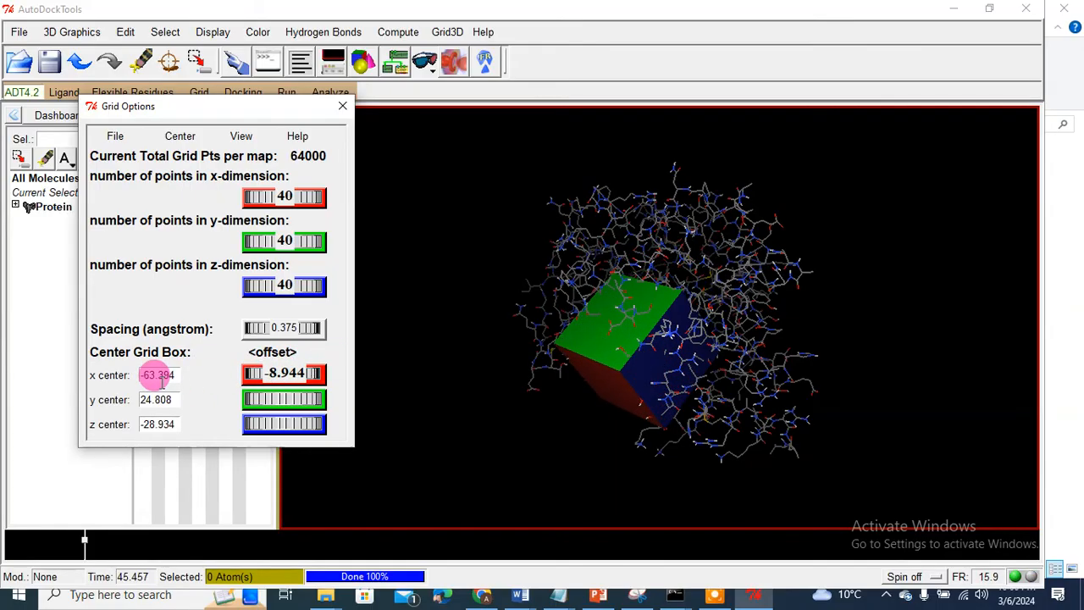
drag(562, 387, 750, 436)
drag(325, 372, 285, 374)
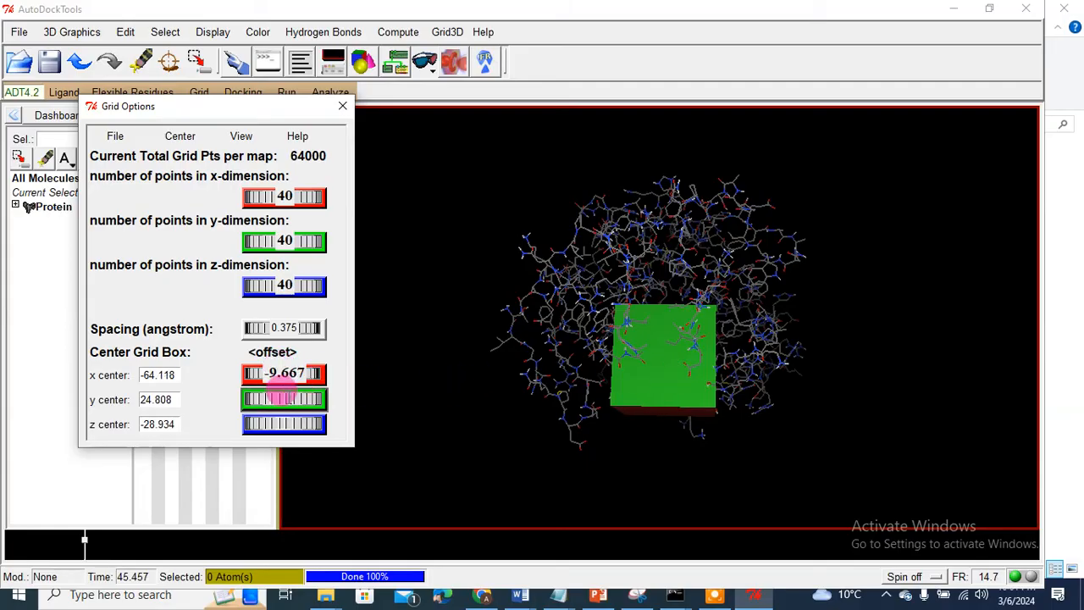
Step: Adjust the grid box y centre to about 26.28
drag(254, 396, 691, 406)
drag(410, 415, 264, 399)
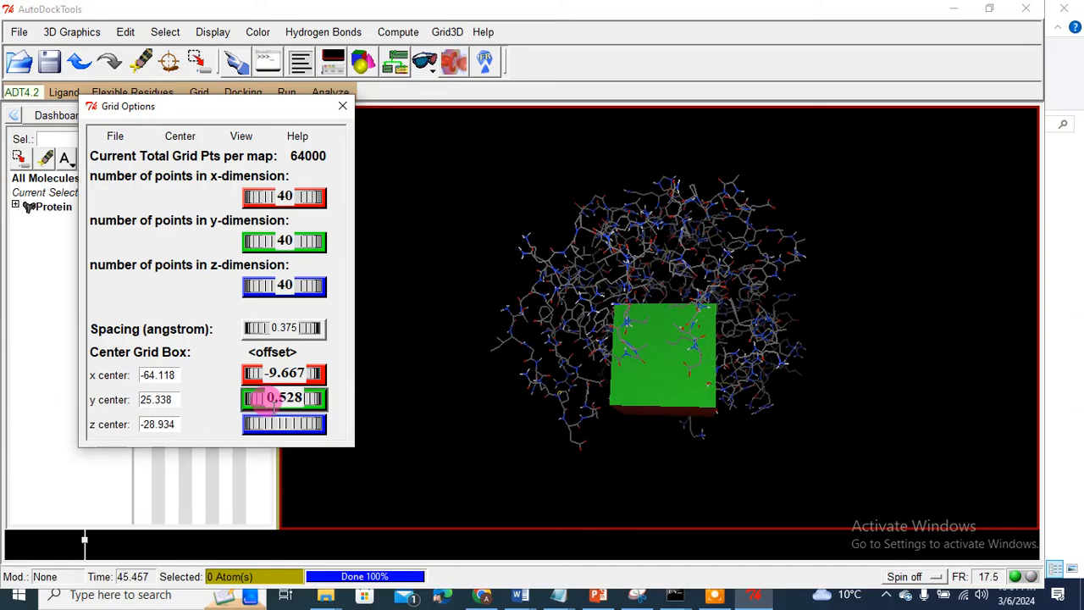
drag(663, 414, 640, 231)
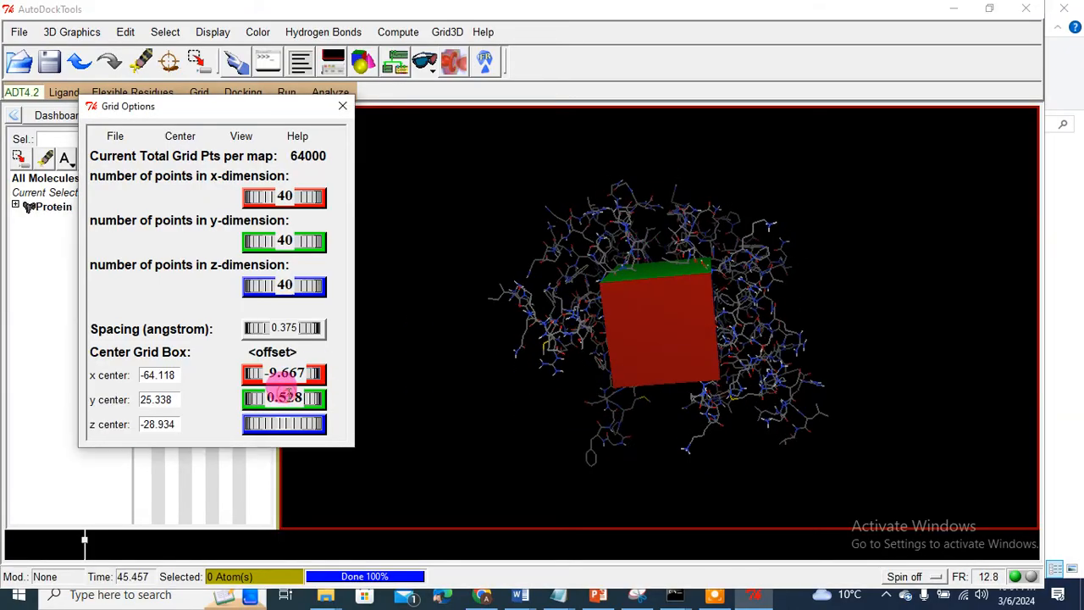
drag(280, 385, 314, 395)
Step: Lower the grid box z centre to about -30.6 and widen the box along x
mouse_move(273, 424)
mouse_down()
mouse_move(528, 412)
mouse_move(107, 431)
mouse_move(285, 424)
mouse_up()
drag(674, 360, 502, 385)
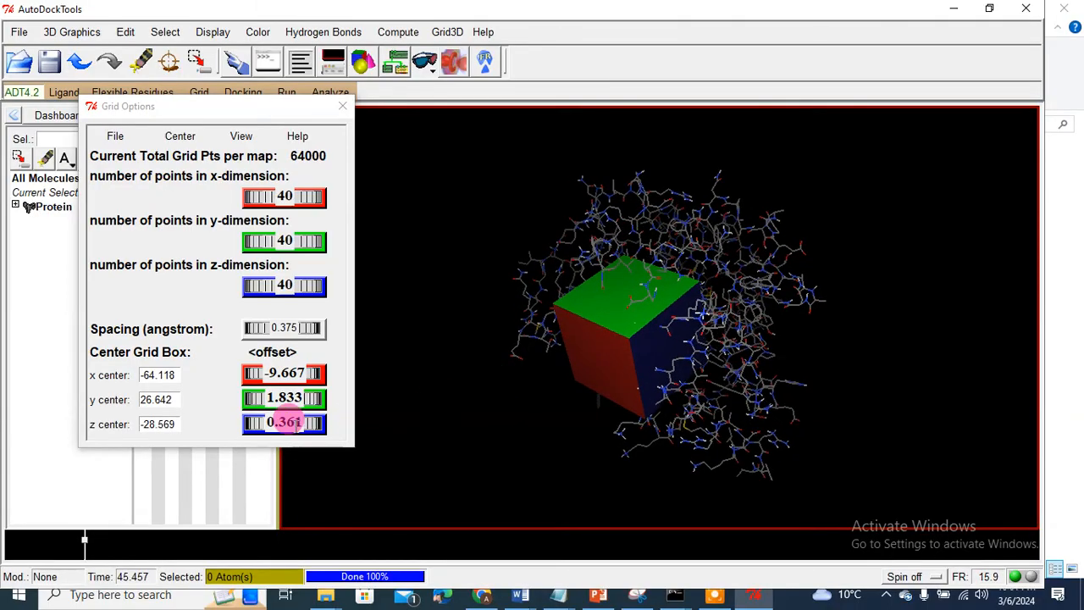
drag(279, 420, 235, 428)
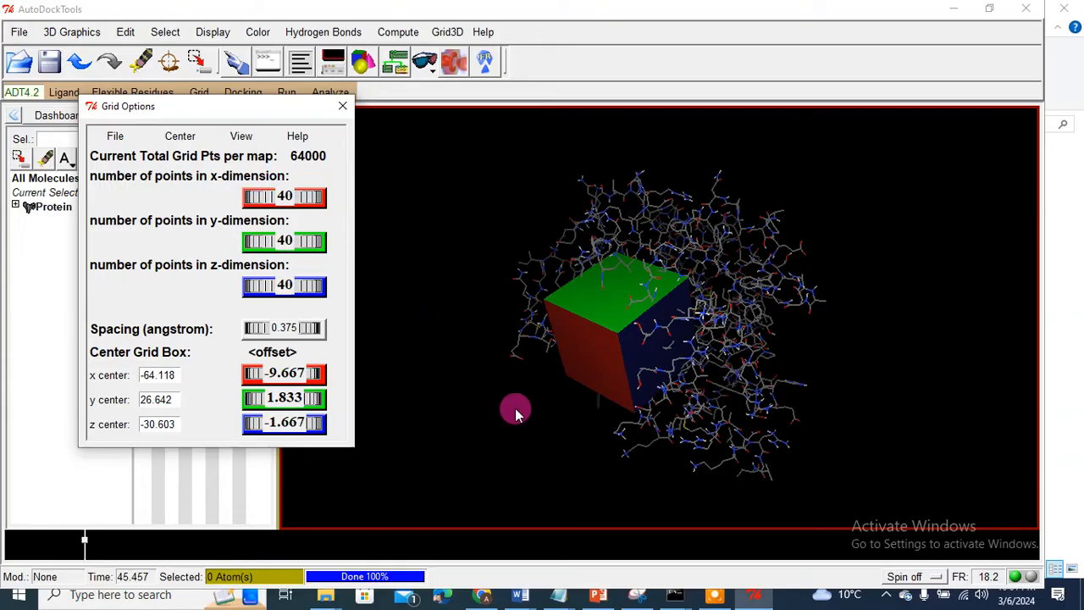
drag(515, 412, 624, 414)
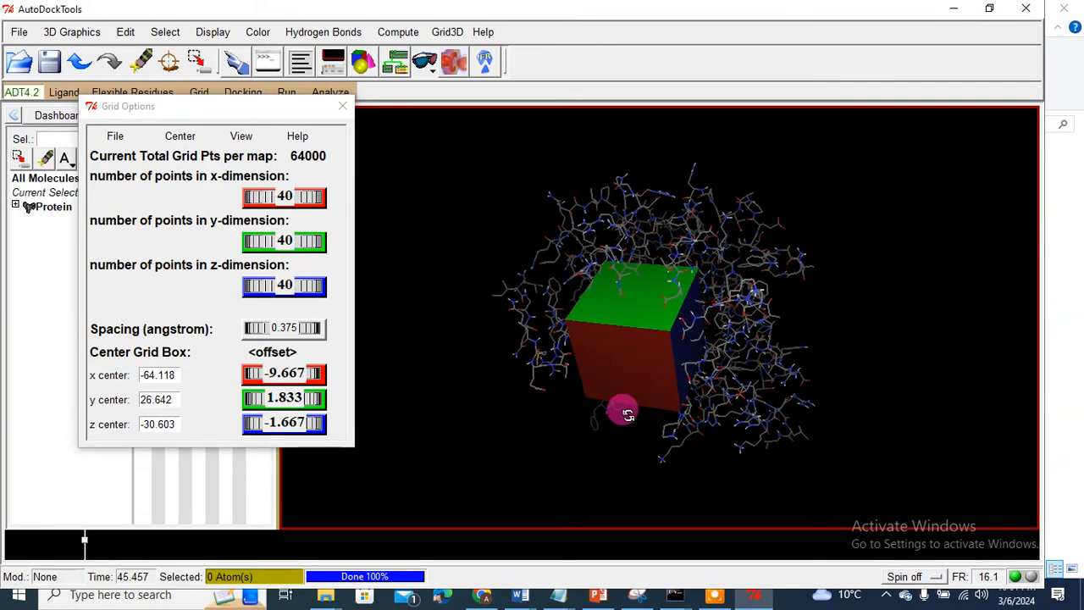
mouse_move(272, 181)
mouse_down()
mouse_move(290, 181)
mouse_move(263, 183)
mouse_move(278, 186)
mouse_up()
Step: Set the grid box to 50 points in y and 52 in z, giving 52×50×52
mouse_move(267, 237)
mouse_down()
mouse_move(286, 225)
mouse_move(288, 237)
mouse_move(273, 223)
mouse_move(276, 233)
mouse_up()
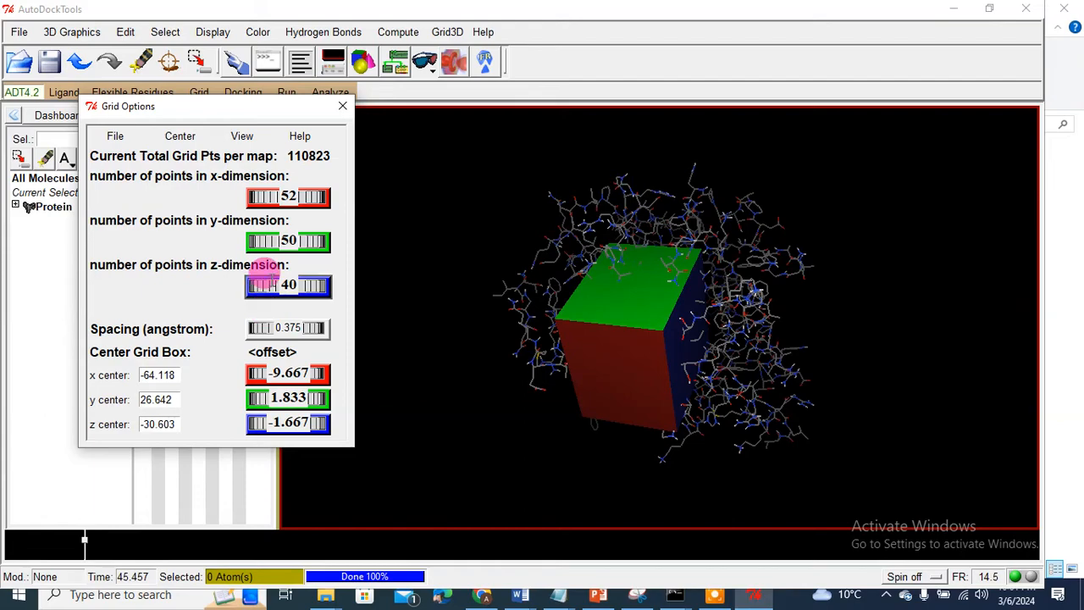
drag(264, 284, 271, 283)
drag(559, 403, 620, 368)
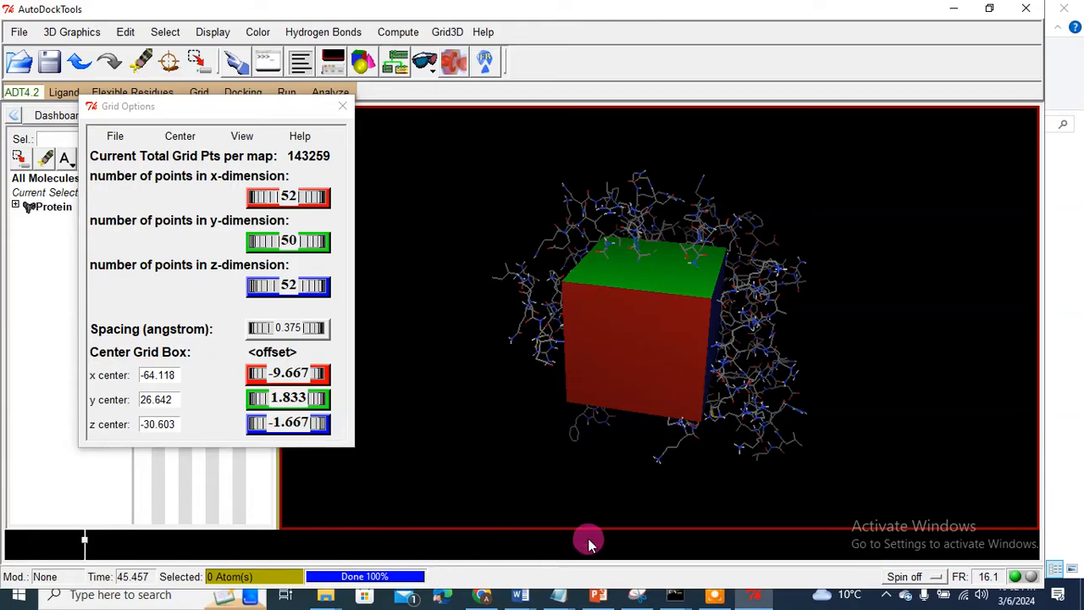
Step: Find and launch Snipping Tool from the Start search
click(141, 597)
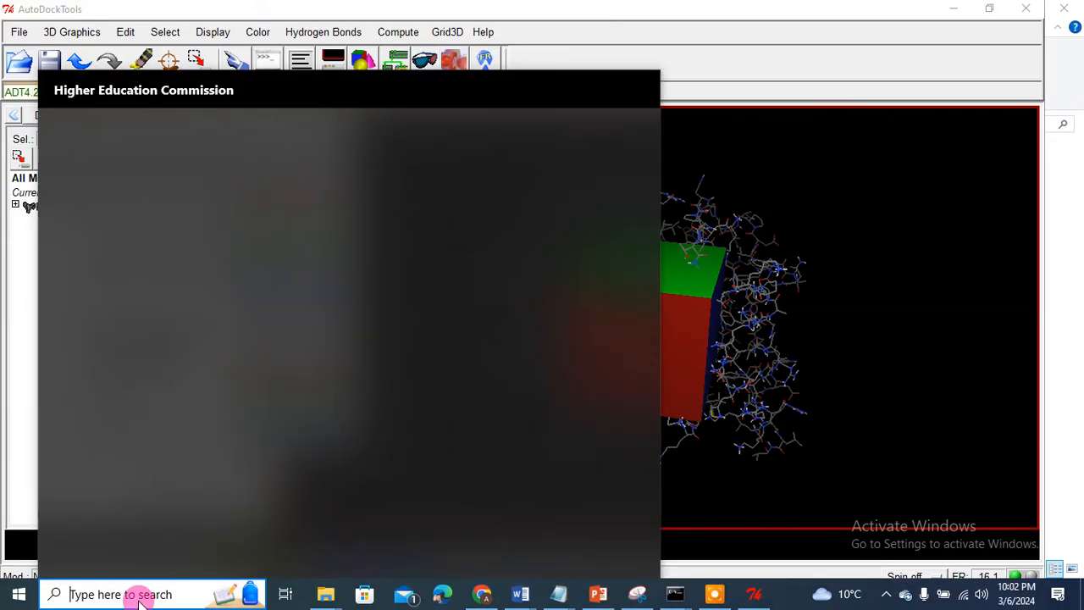
text(snip)
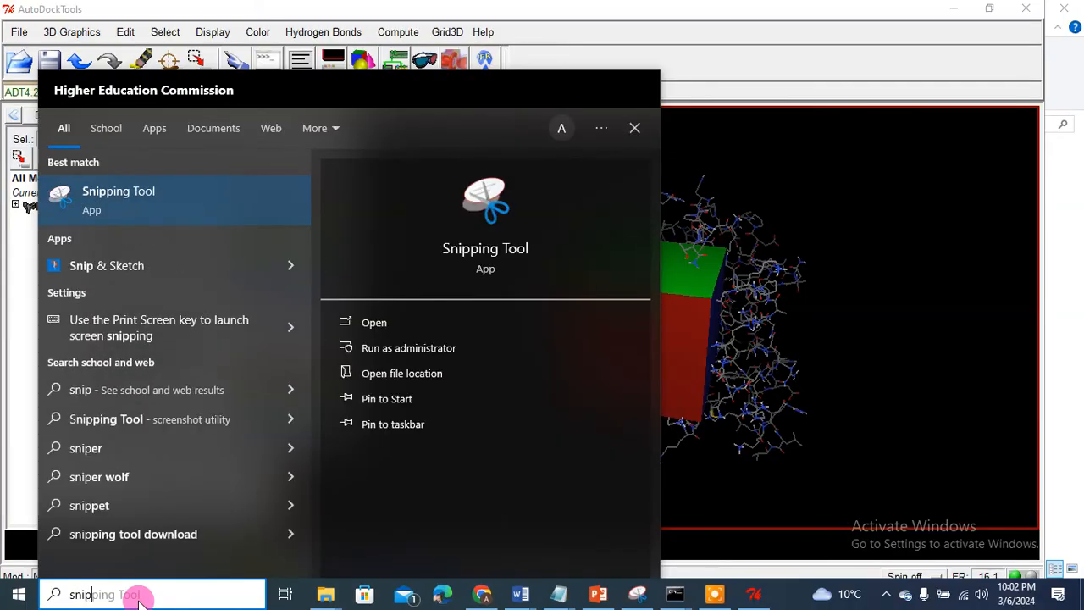
text(p)
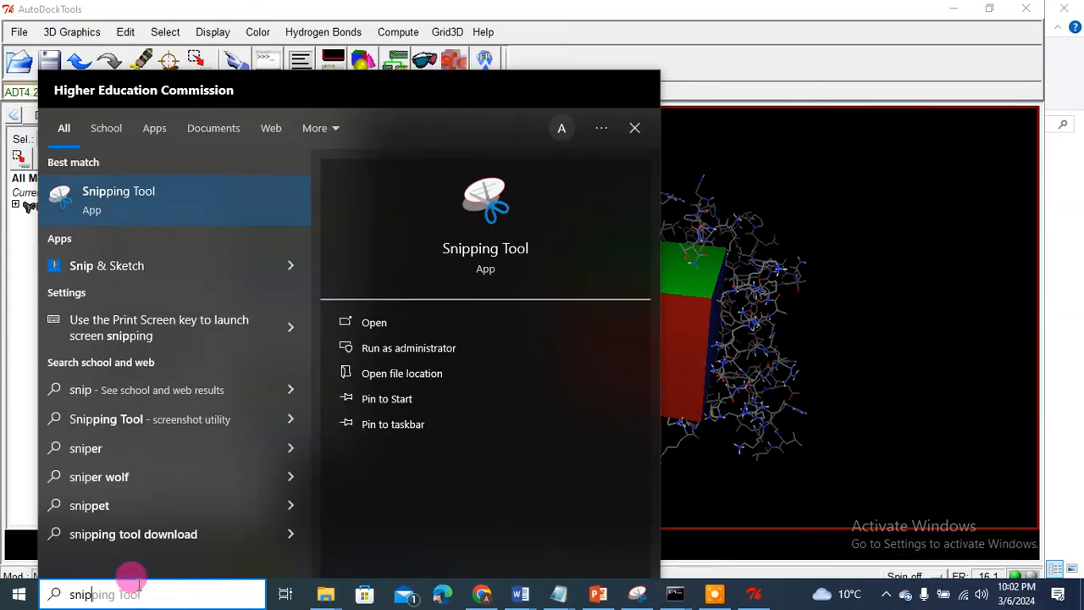
text(ping)
click(378, 322)
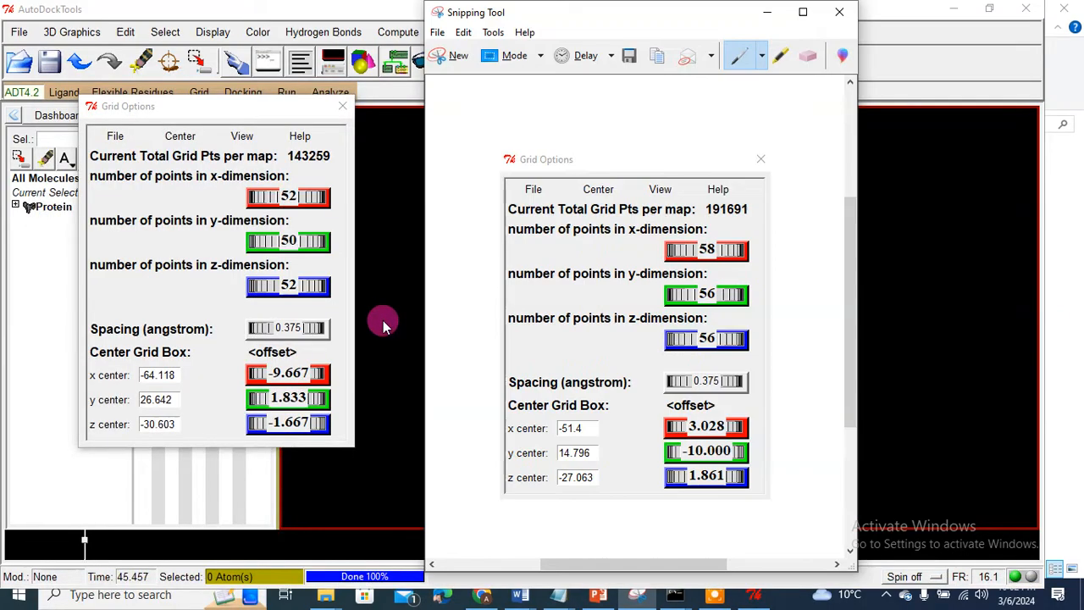
Step: Snip the Grid Options panel and move the capture window aside to the right
click(453, 59)
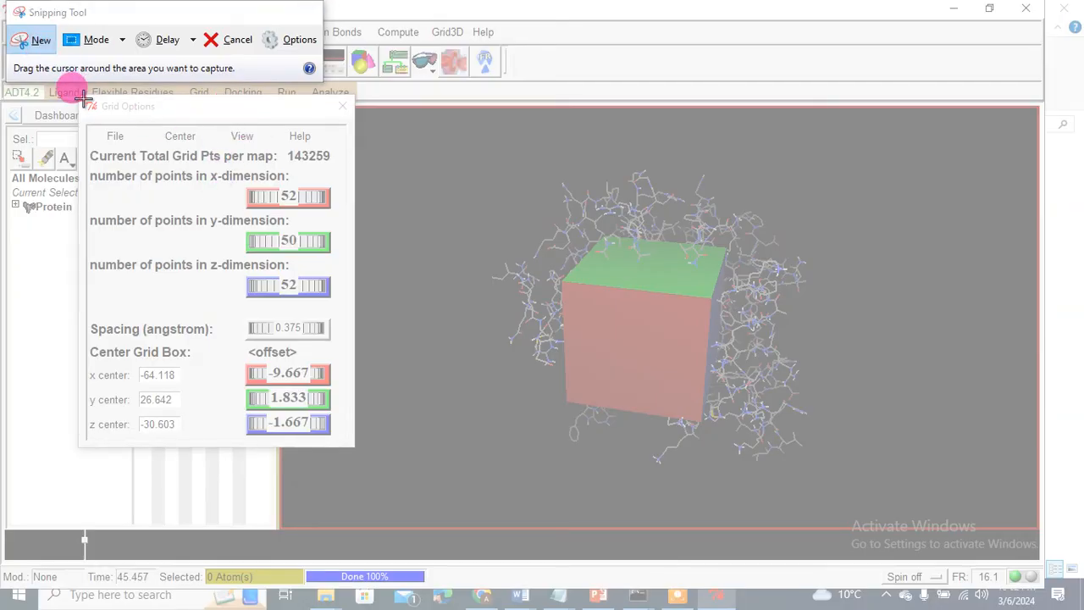
drag(85, 101, 348, 438)
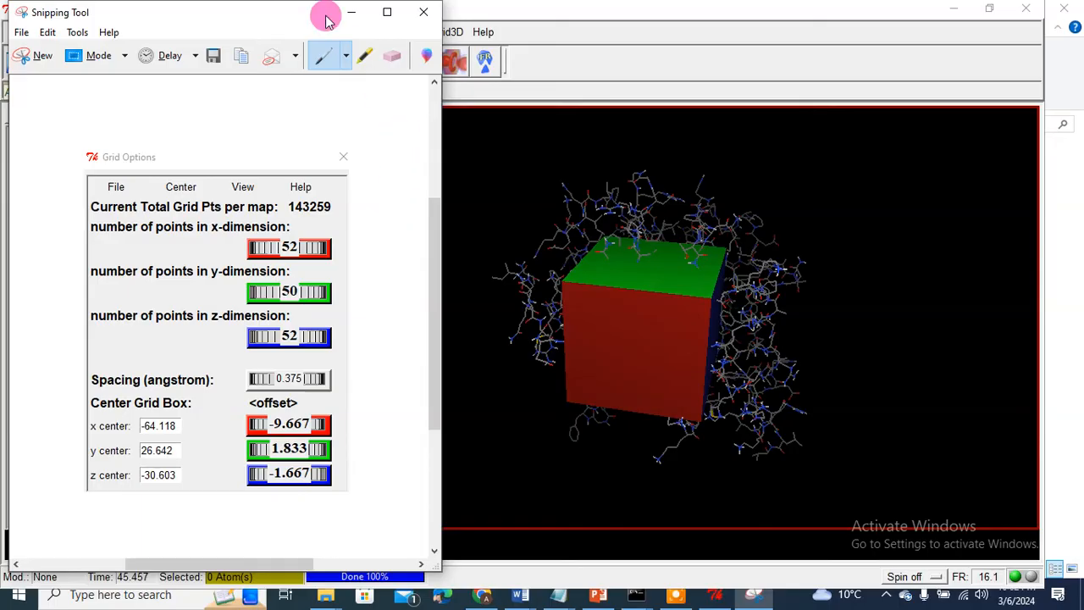
drag(270, 14, 694, 27)
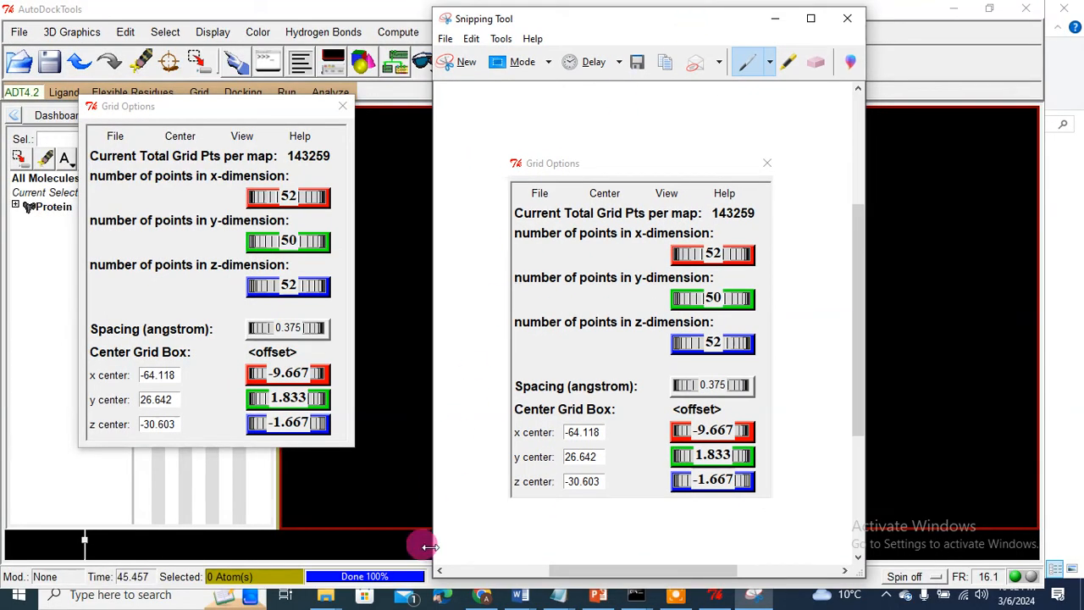
click(330, 597)
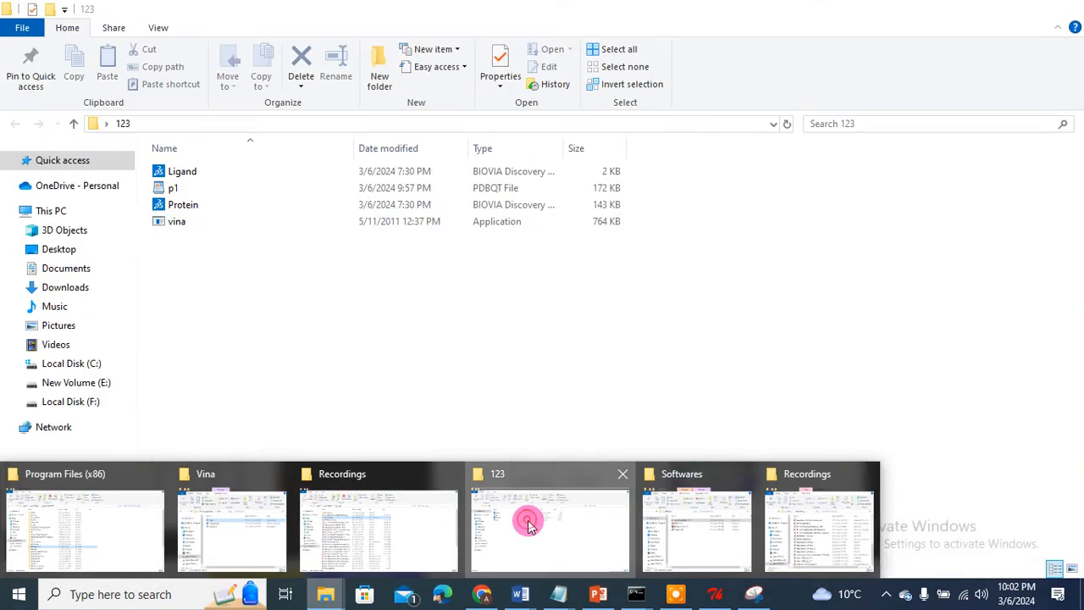
Step: Add a new text document named conf in the 123 folder and open it in Notepad
click(528, 524)
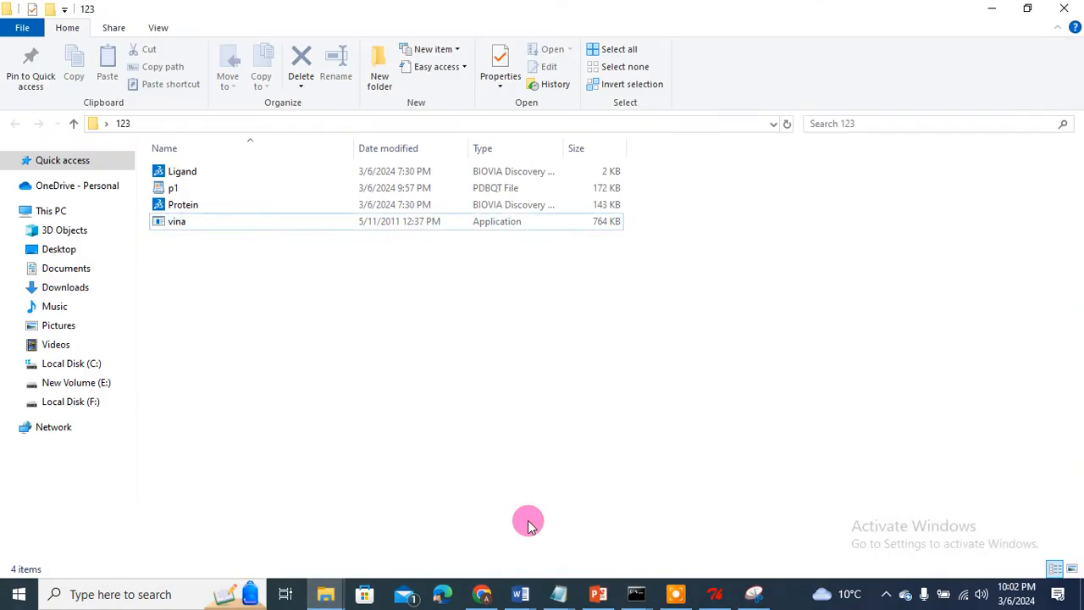
right_click(223, 286)
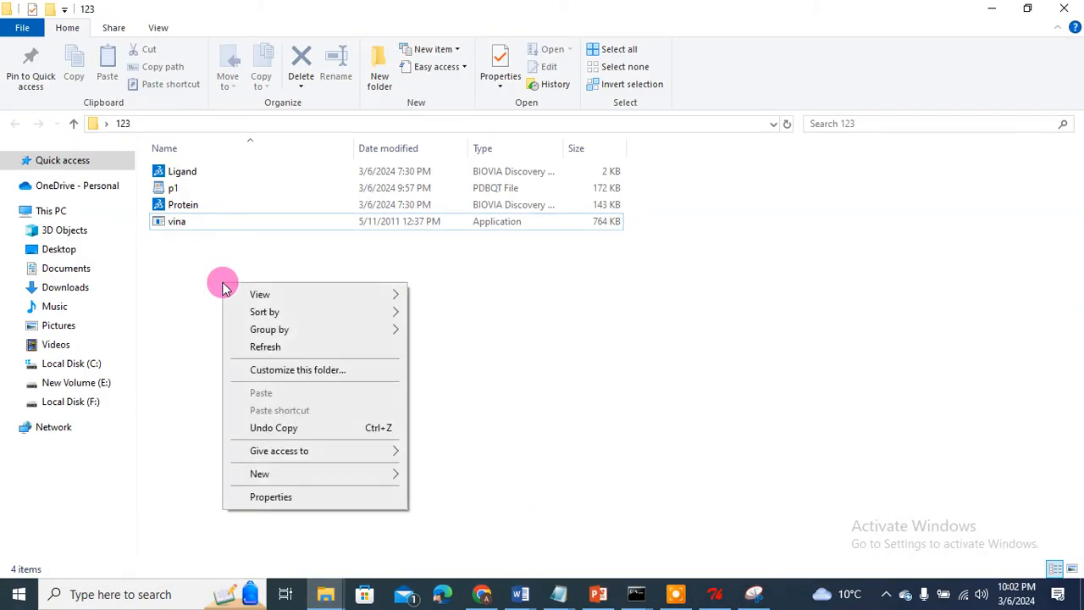
mouse_move(277, 480)
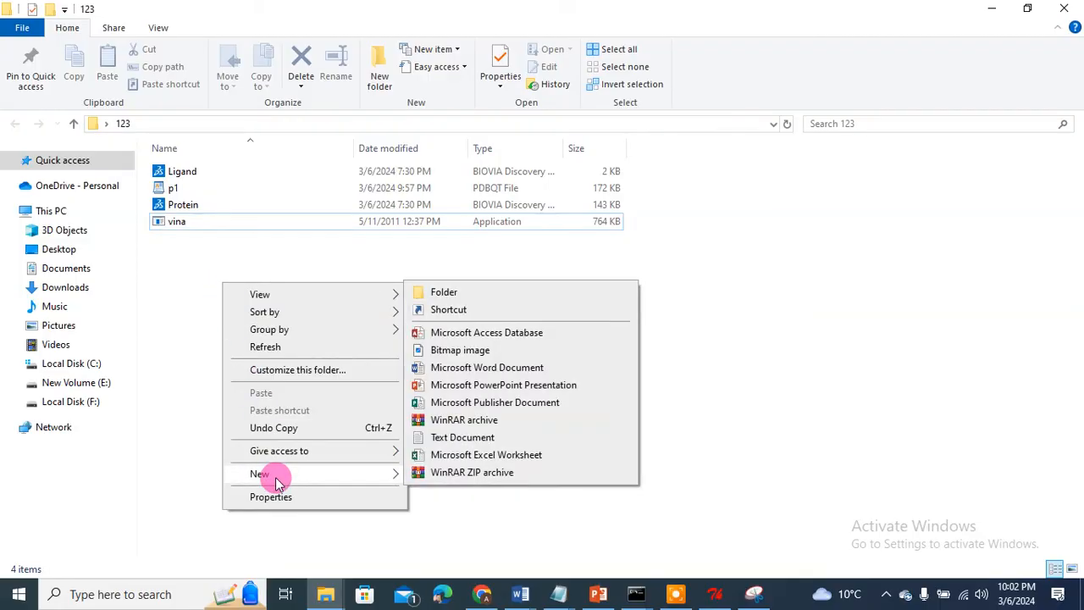
click(462, 438)
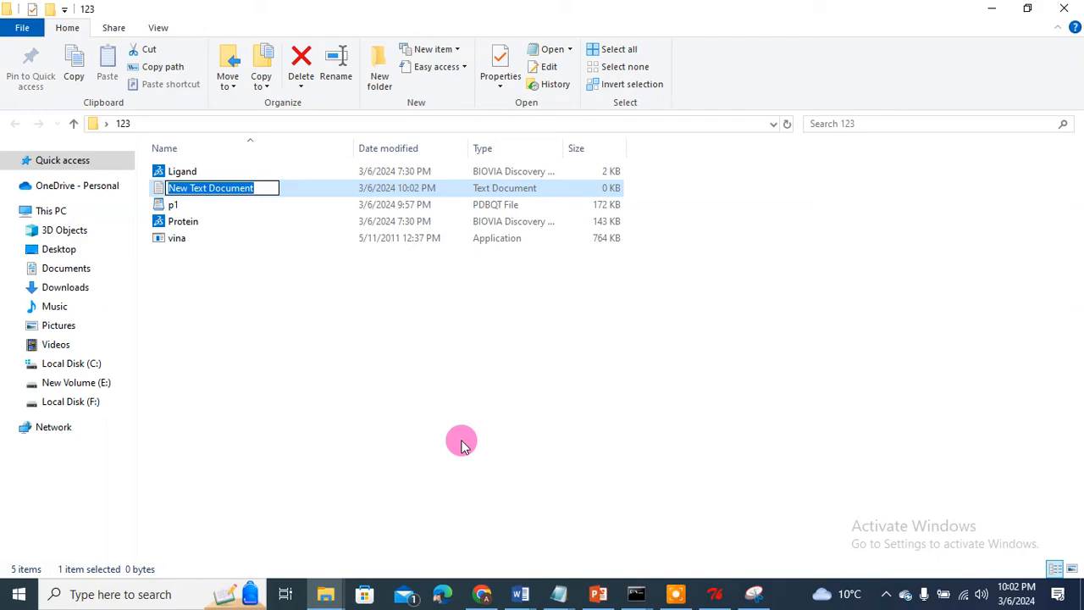
text(conf)
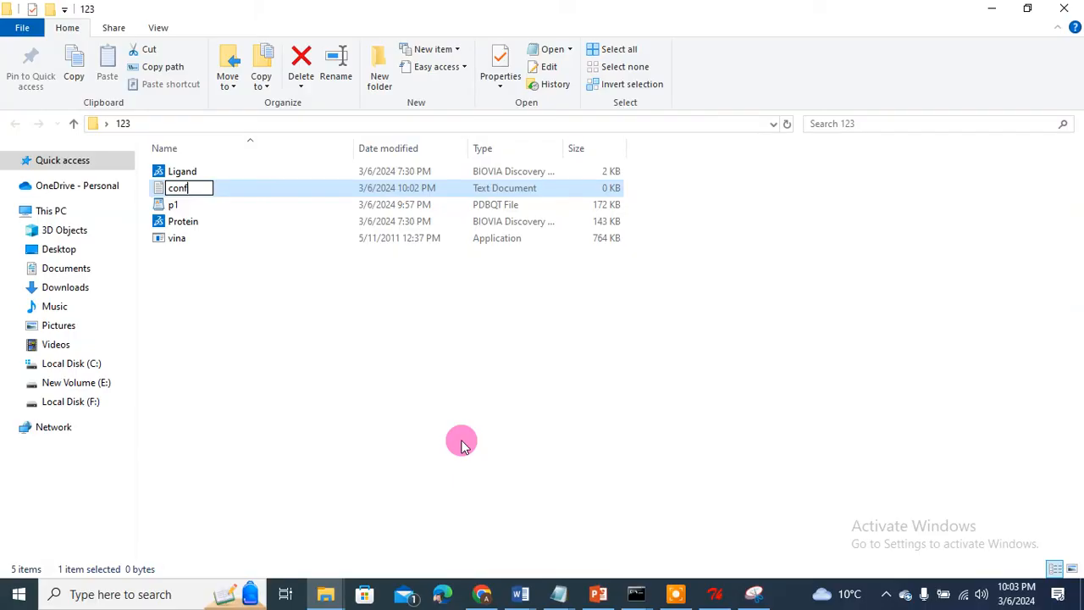
click(169, 193)
double_click(169, 191)
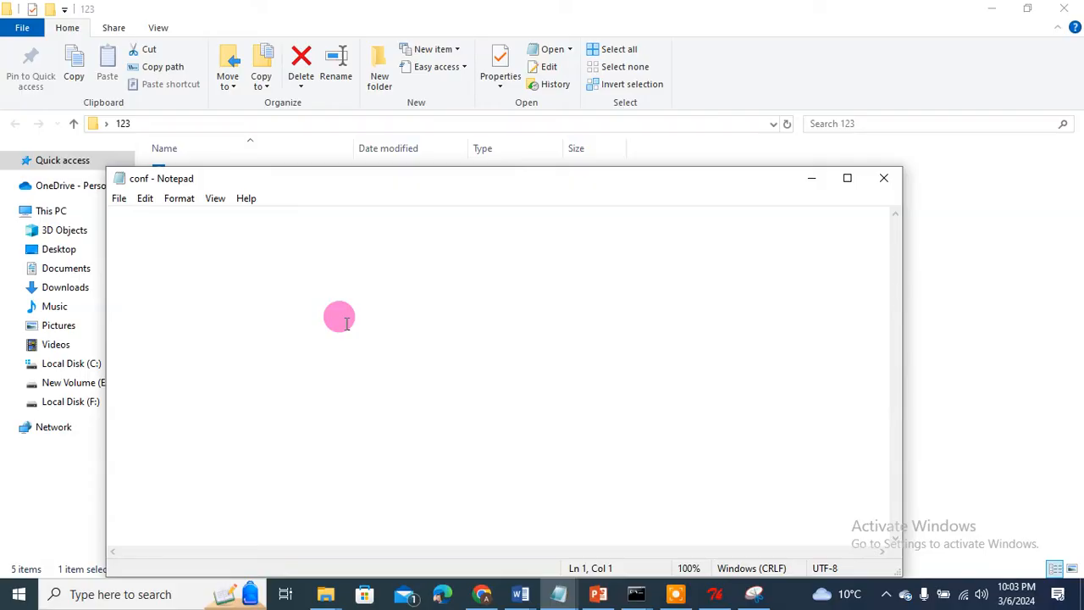
Step: Add center_x =, center_y = and center_z = lines by copying and editing the first line
key(Return)
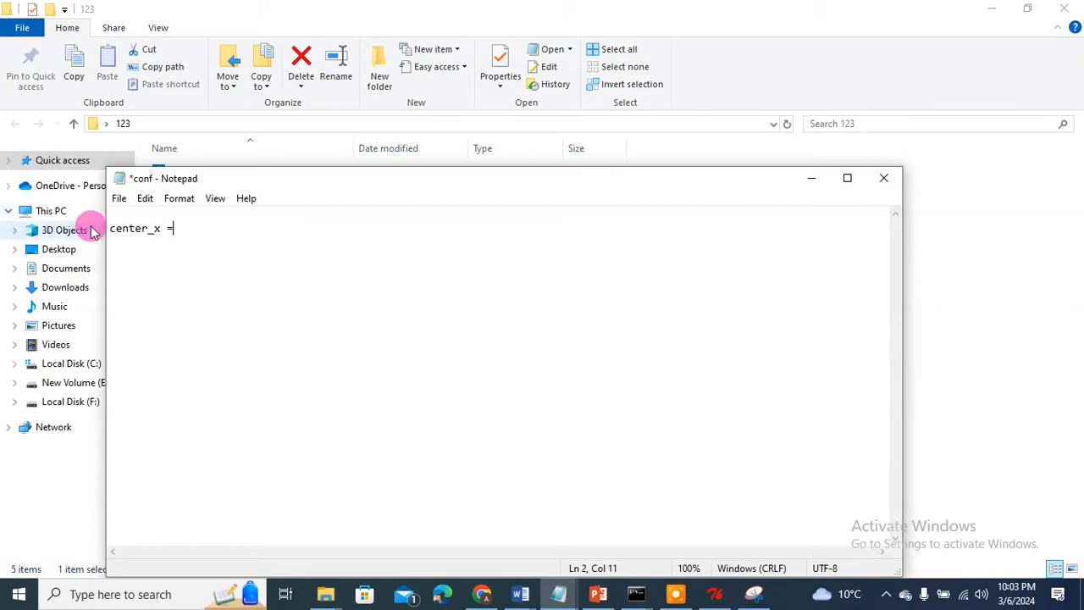
drag(109, 229, 176, 228)
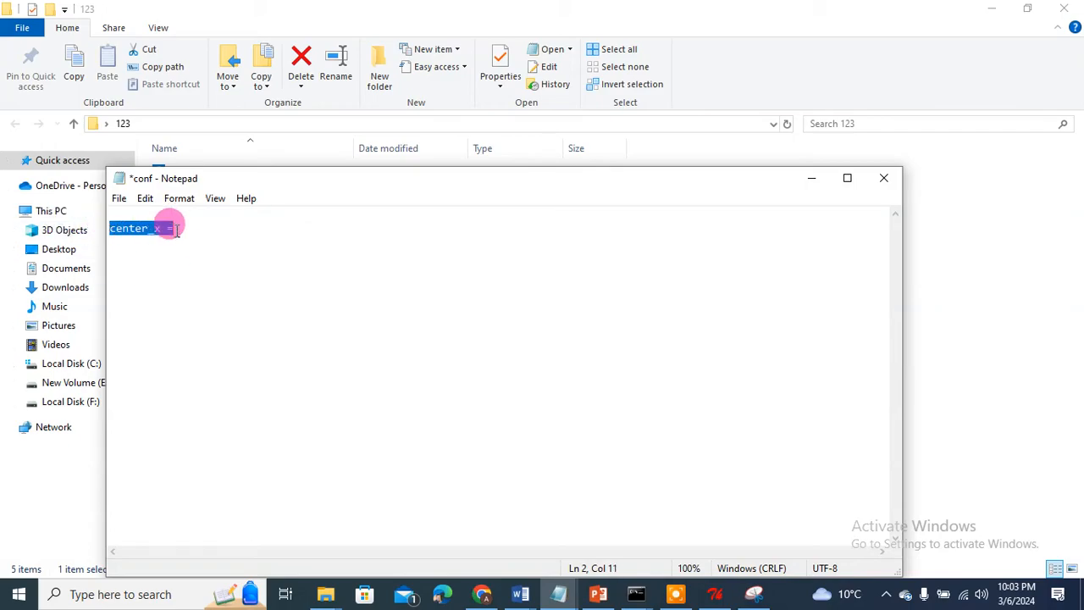
key(ctrl+c)
click(176, 229)
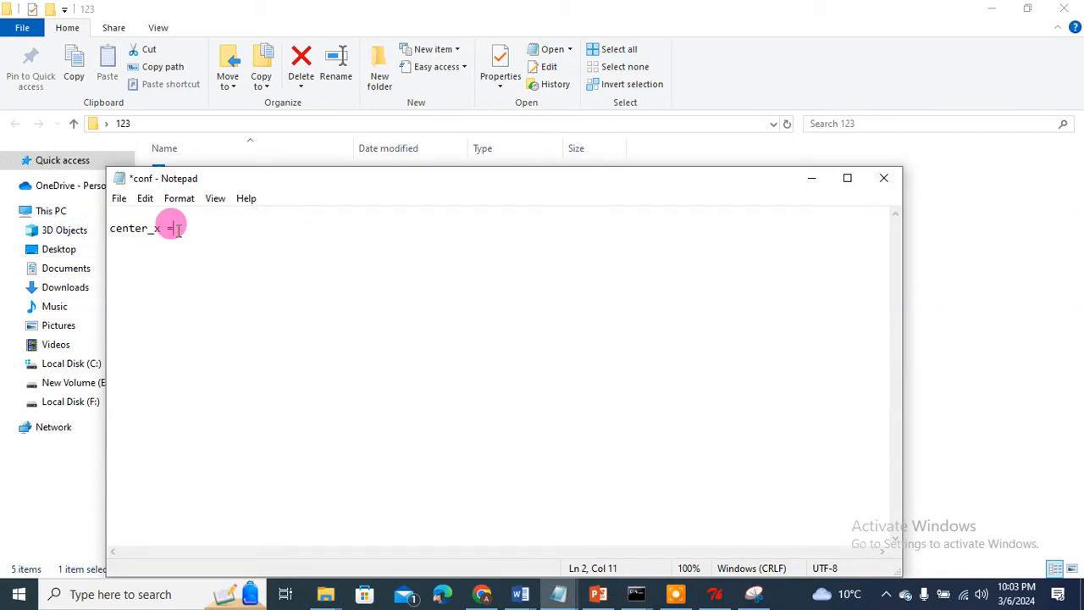
key(Return)
key(ctrl+v)
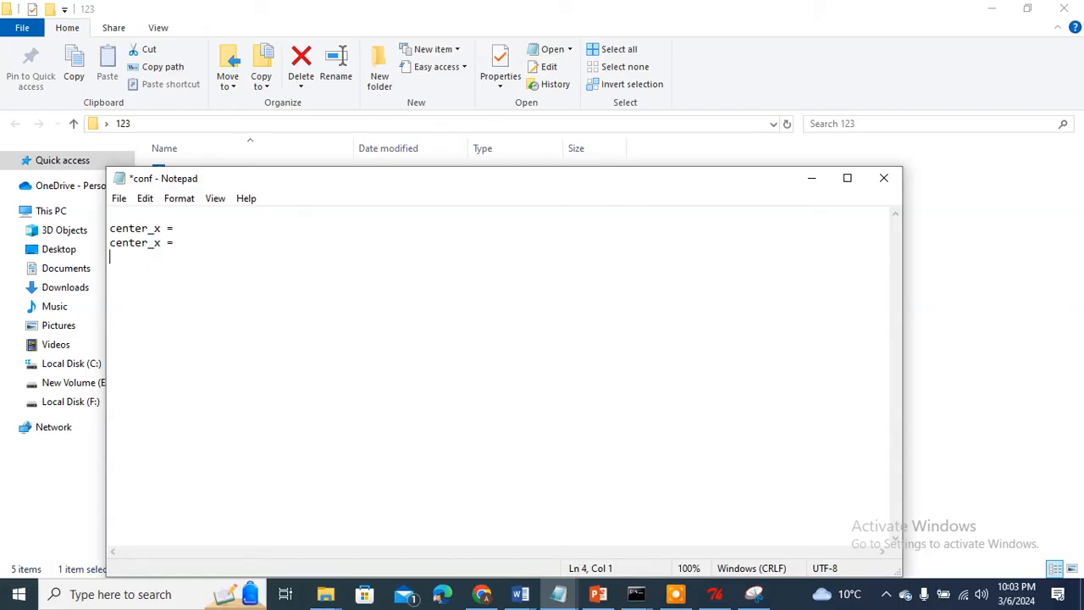
key(ctrl+v)
click(157, 243)
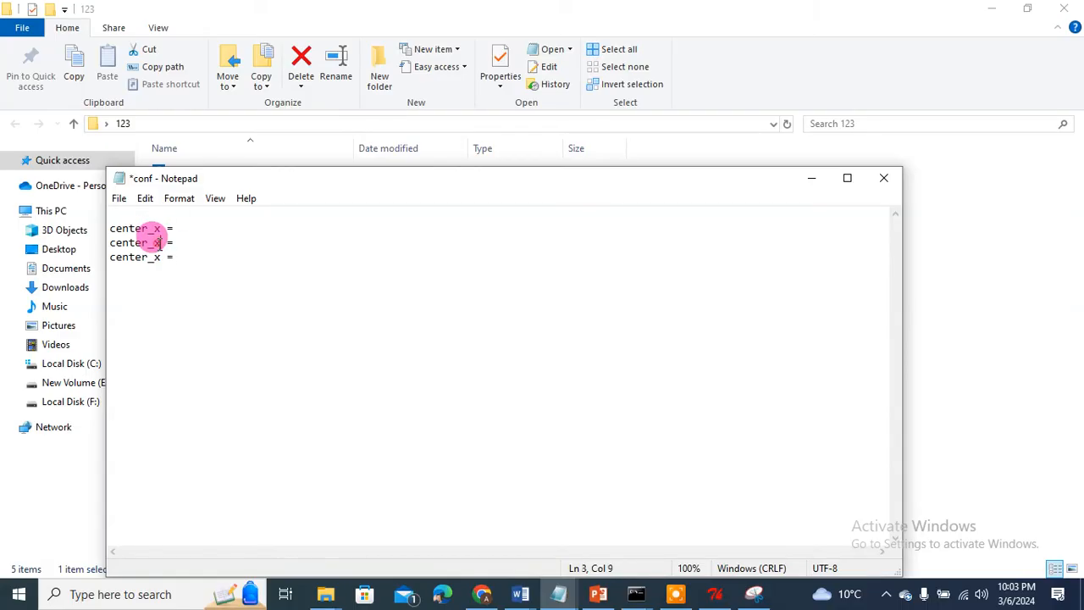
text(y)
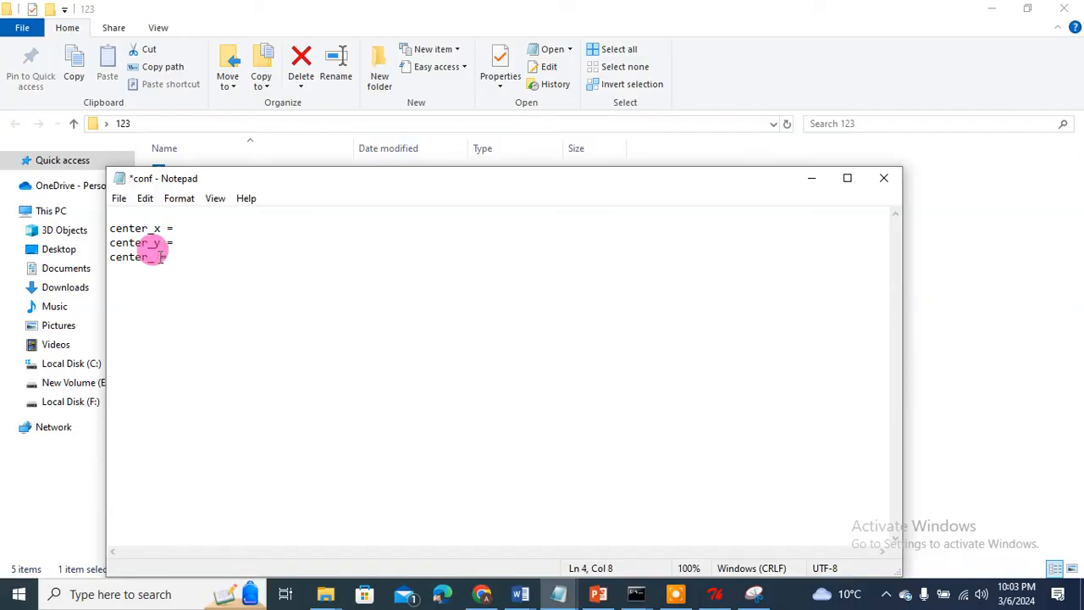
text(z =)
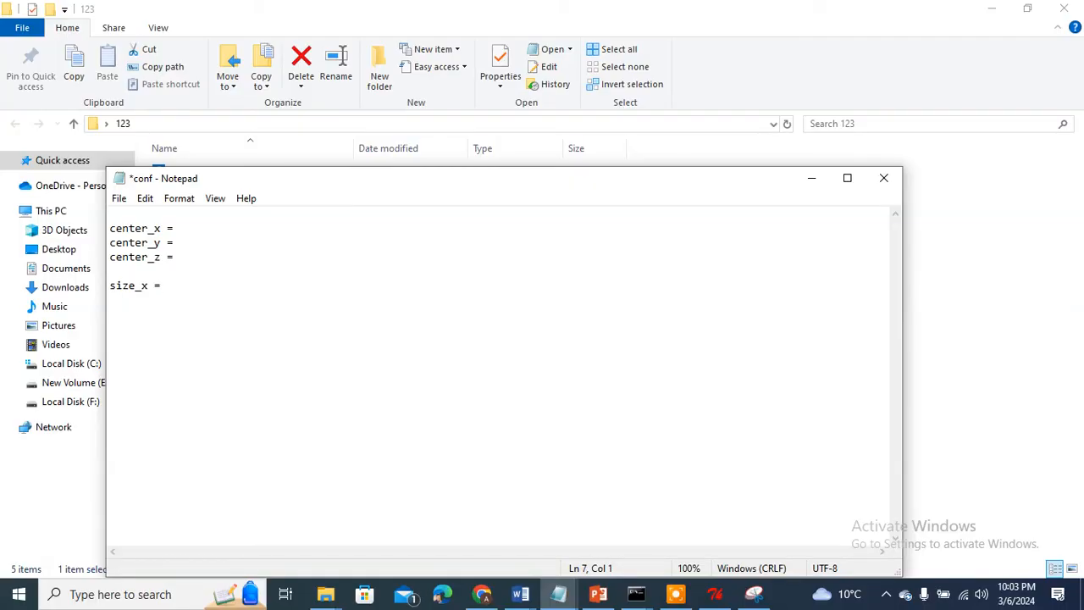
Step: Add size_y = and size_z = lines below size_x = by pasting and editing copies
drag(109, 286, 168, 285)
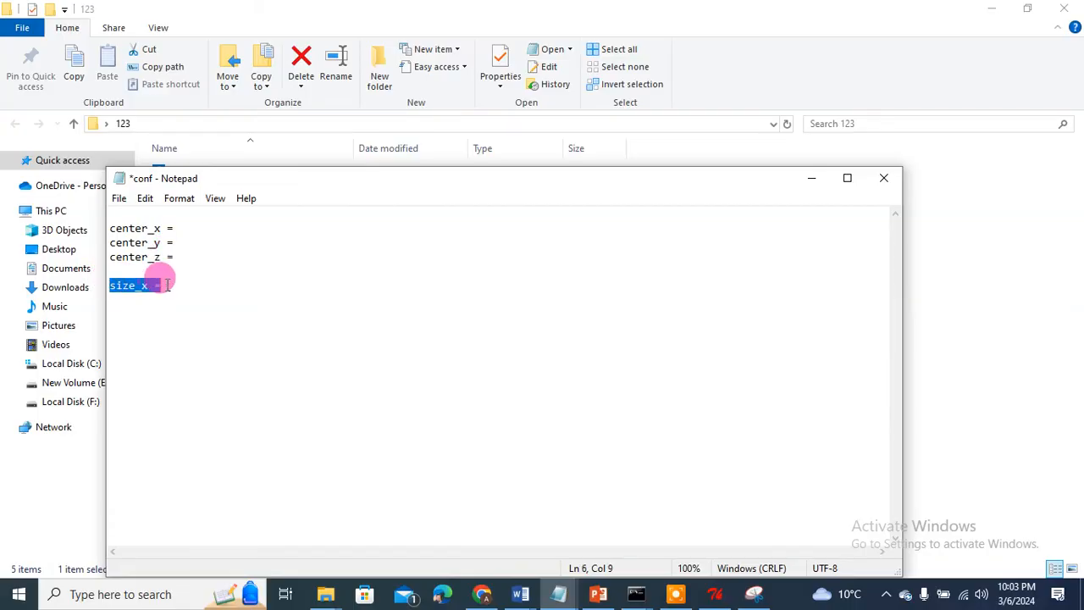
click(168, 286)
key(Return)
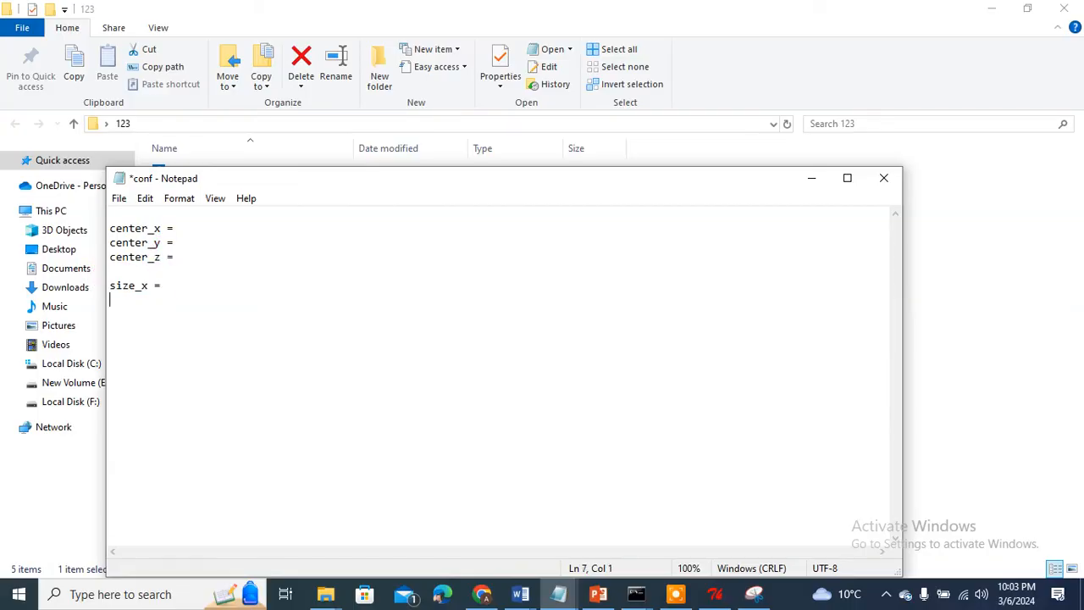
key(ctrl+v)
key(ctrl+v)
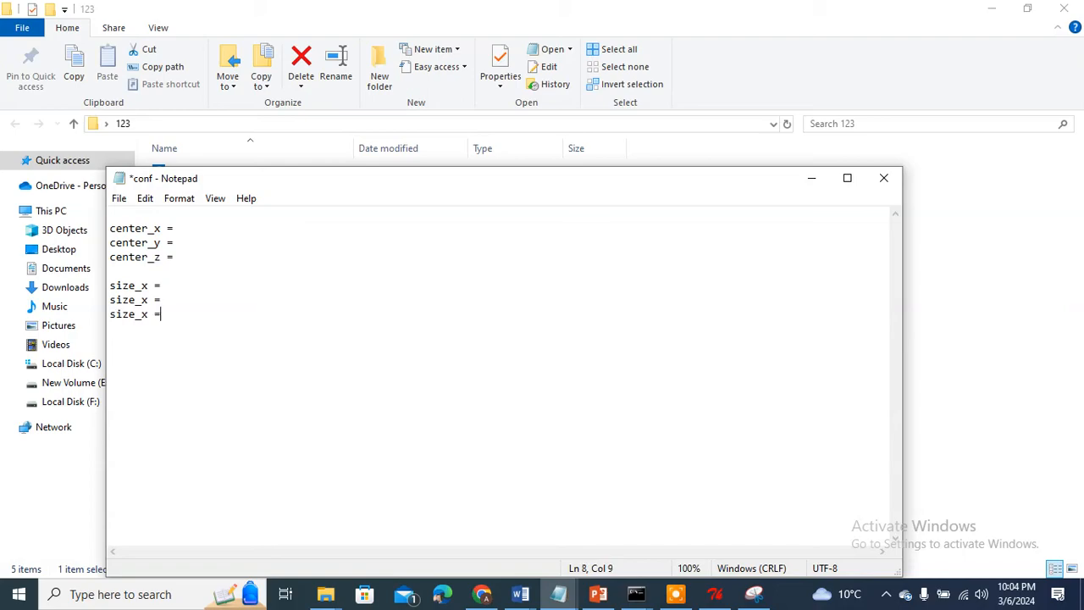
click(148, 298)
key(BackSpace)
text(y)
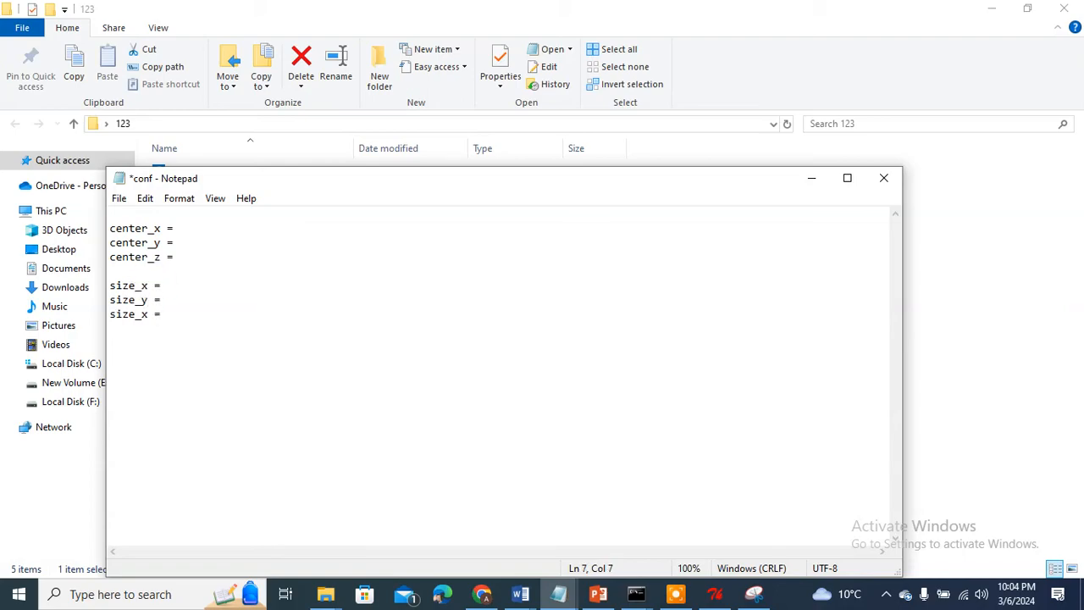
click(146, 314)
key(BackSpace)
text(z)
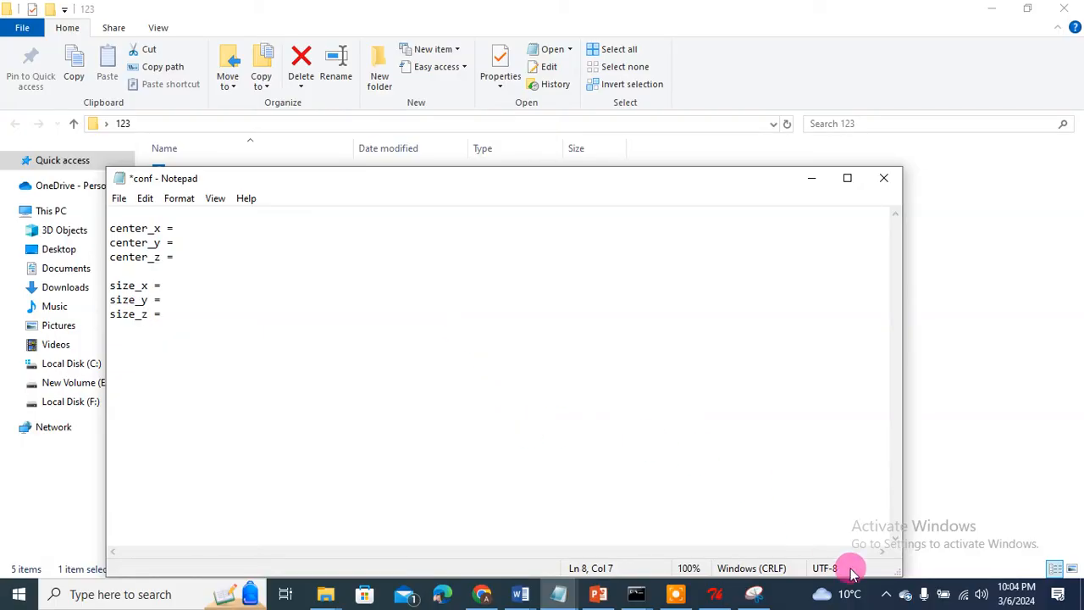
click(754, 594)
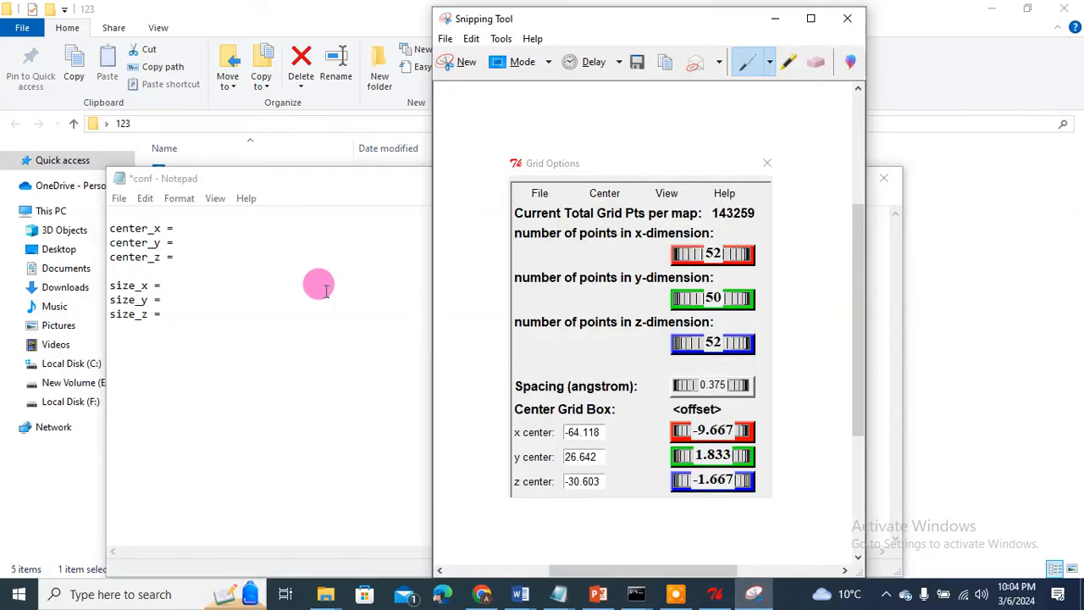
Step: Enter center_x -64.118, center_y 26.642 and center_z -30.603, checking values against the Grid Options snip
click(180, 229)
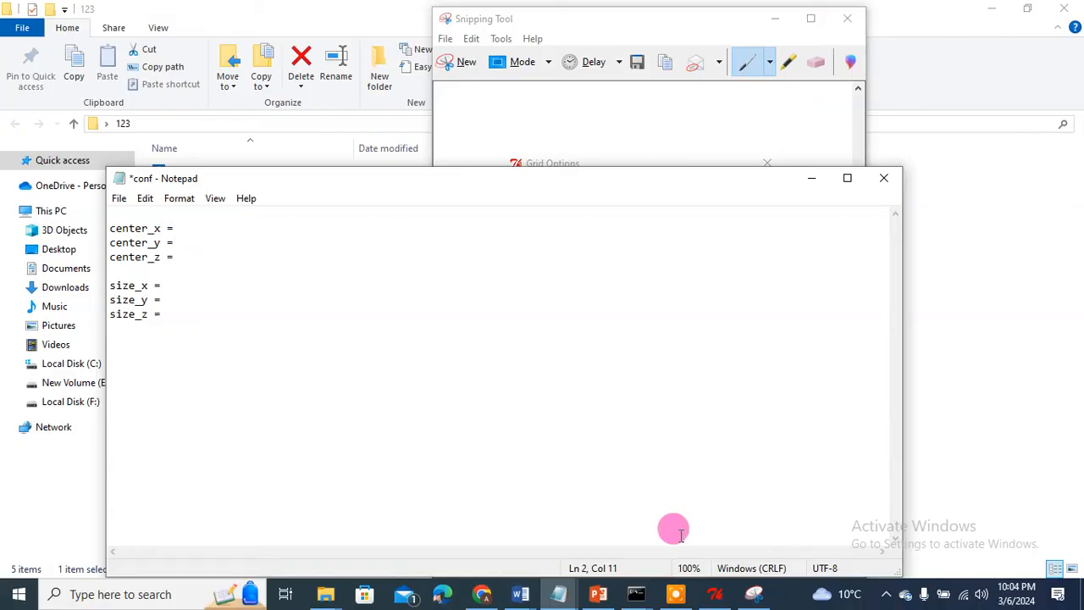
click(754, 594)
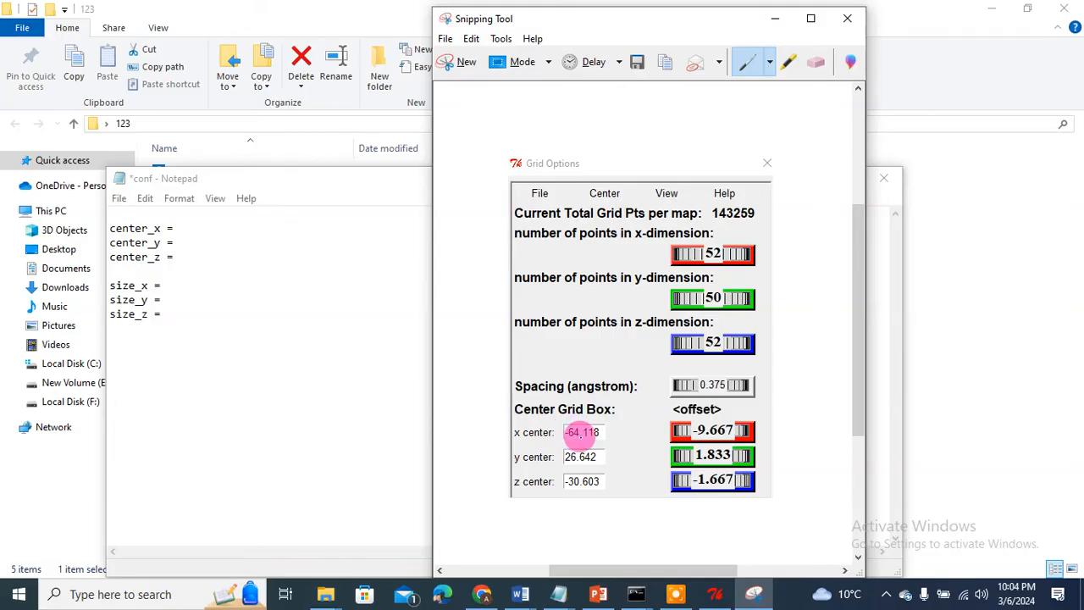
click(196, 224)
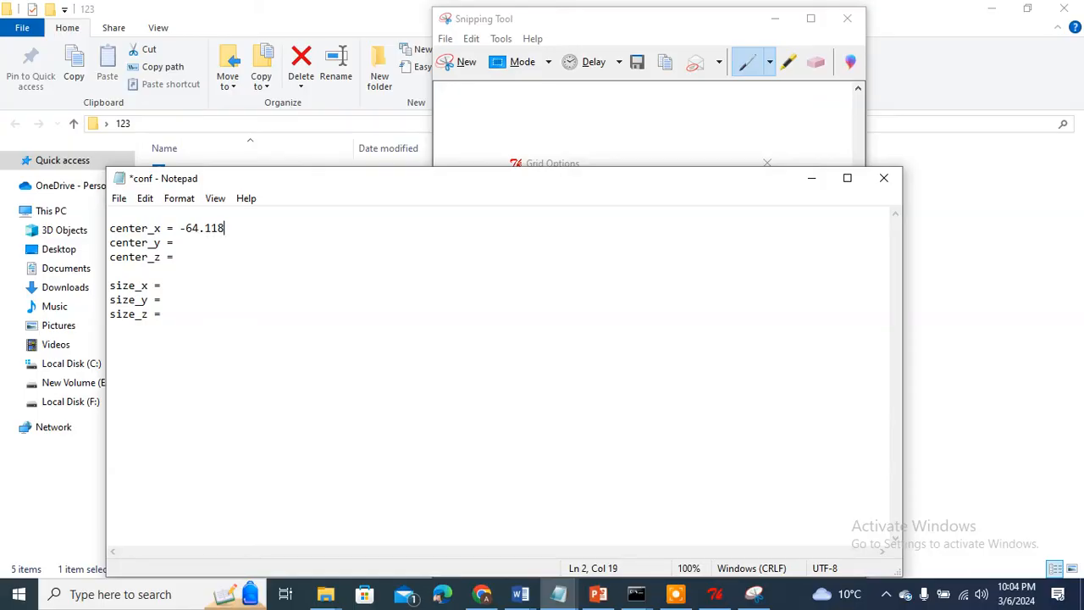
click(753, 594)
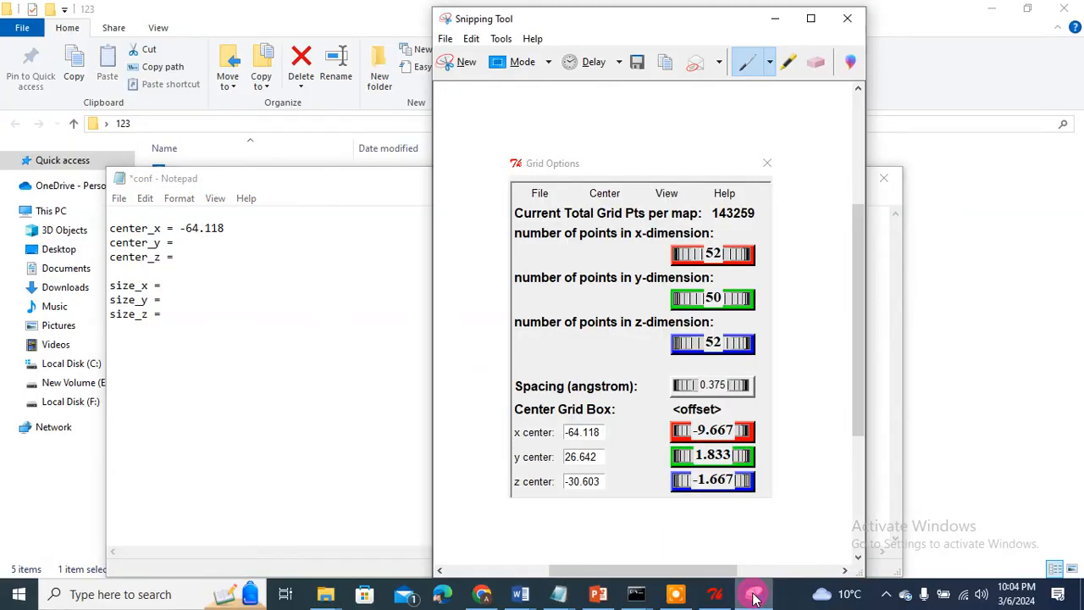
click(263, 331)
click(188, 243)
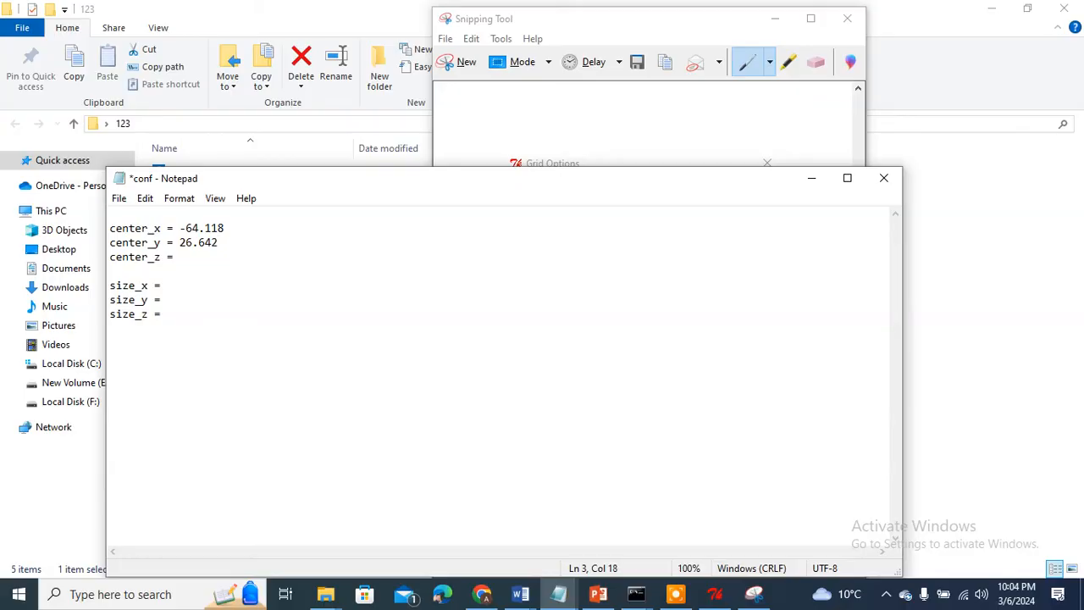
click(560, 27)
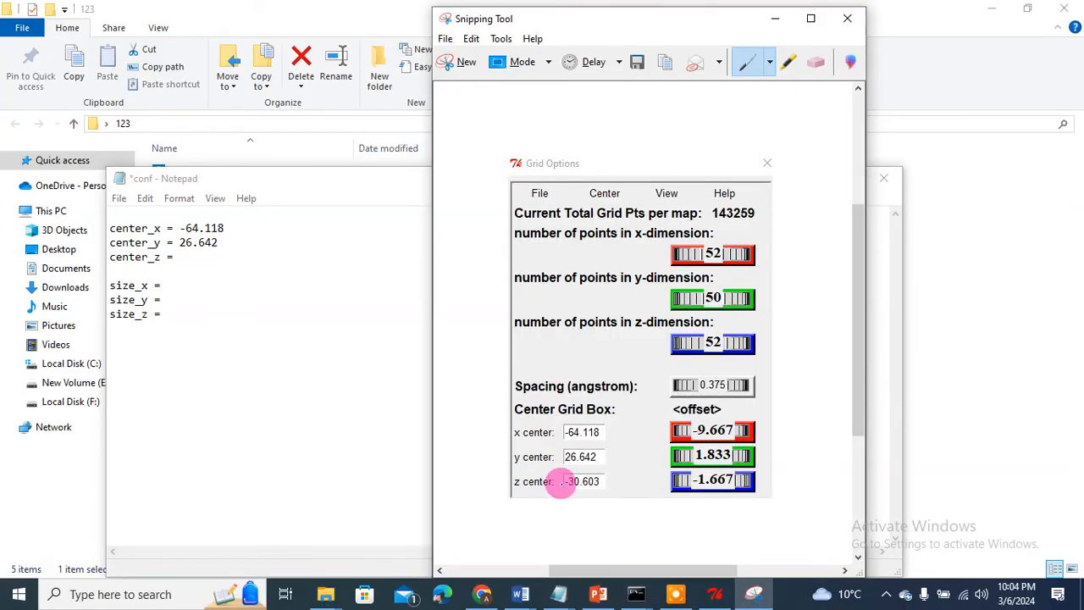
click(775, 17)
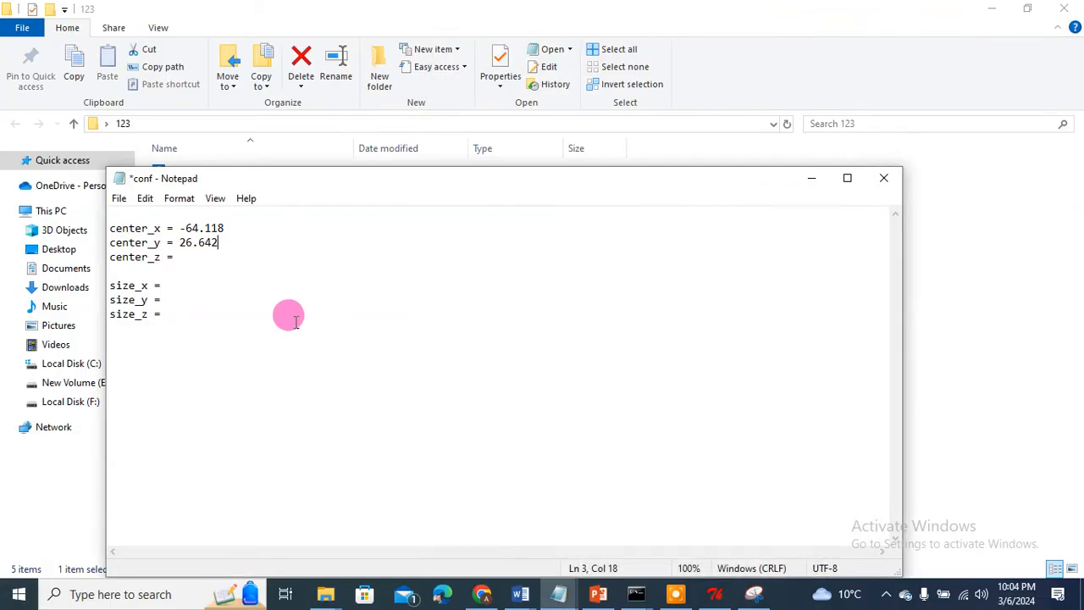
double_click(197, 244)
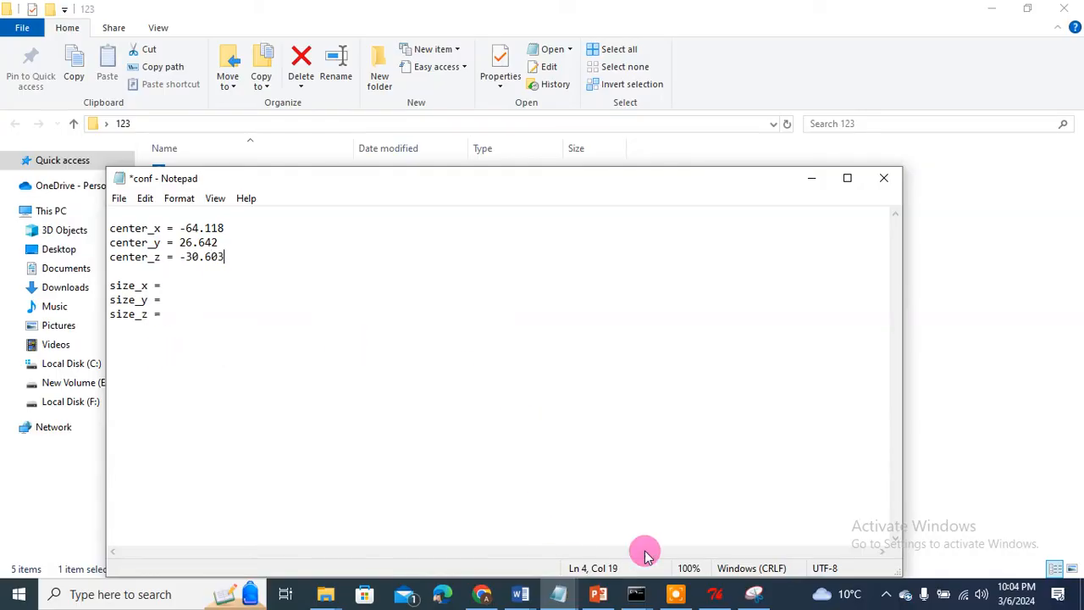
click(754, 596)
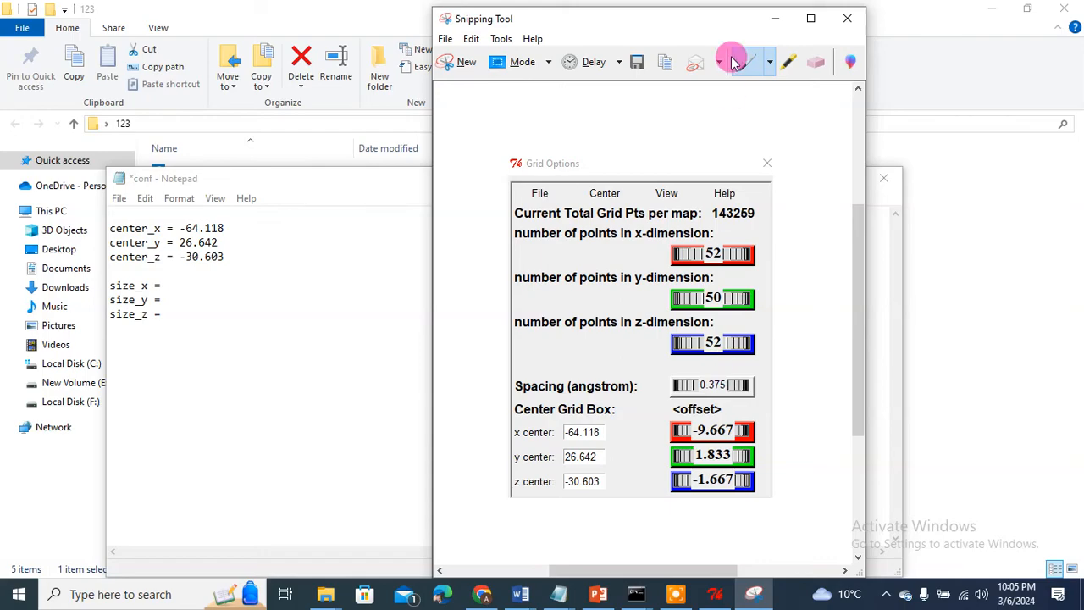
Step: Discard the snip unsaved and enter size_x 52, size_y 50 and size_z 52
click(832, 18)
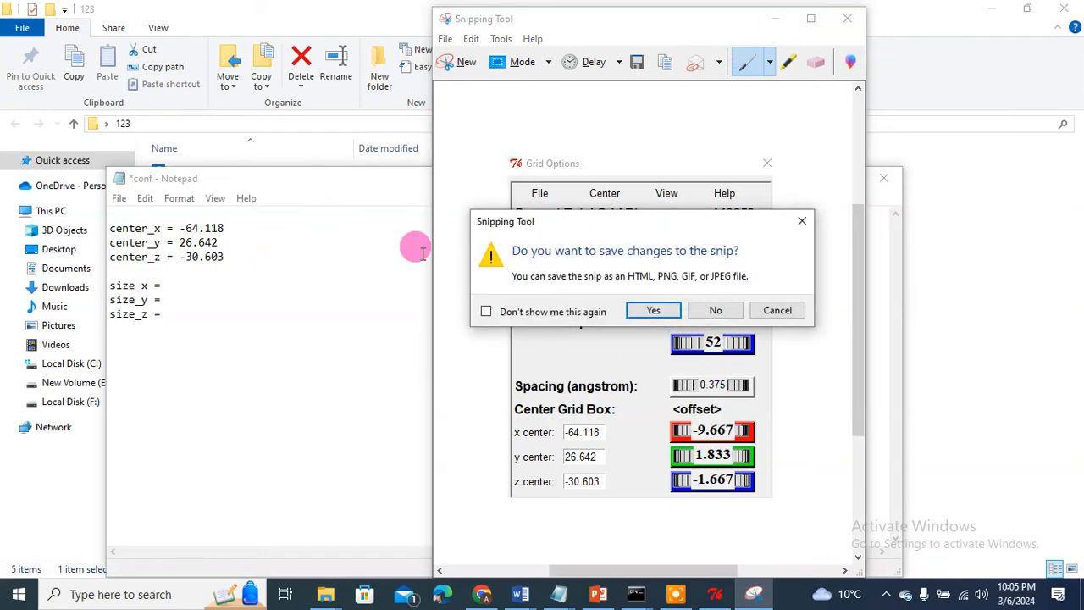
click(716, 311)
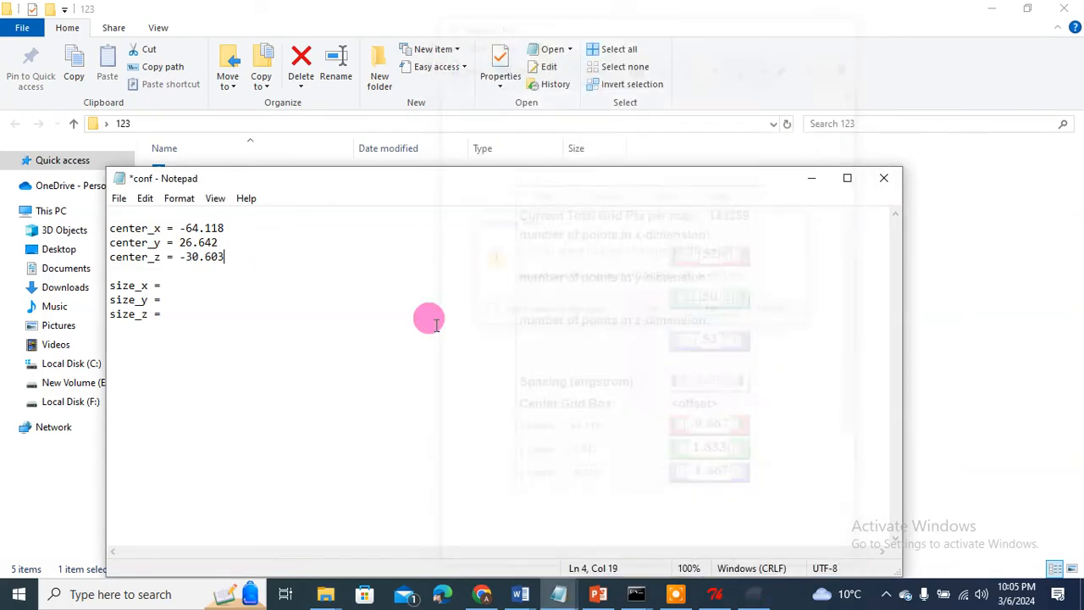
click(167, 286)
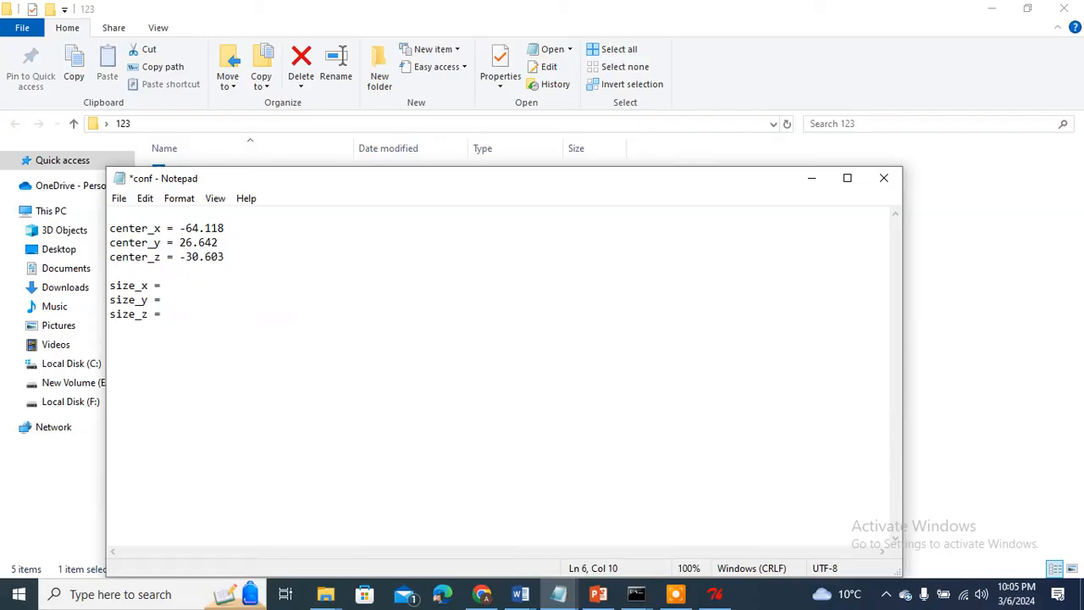
text(52)
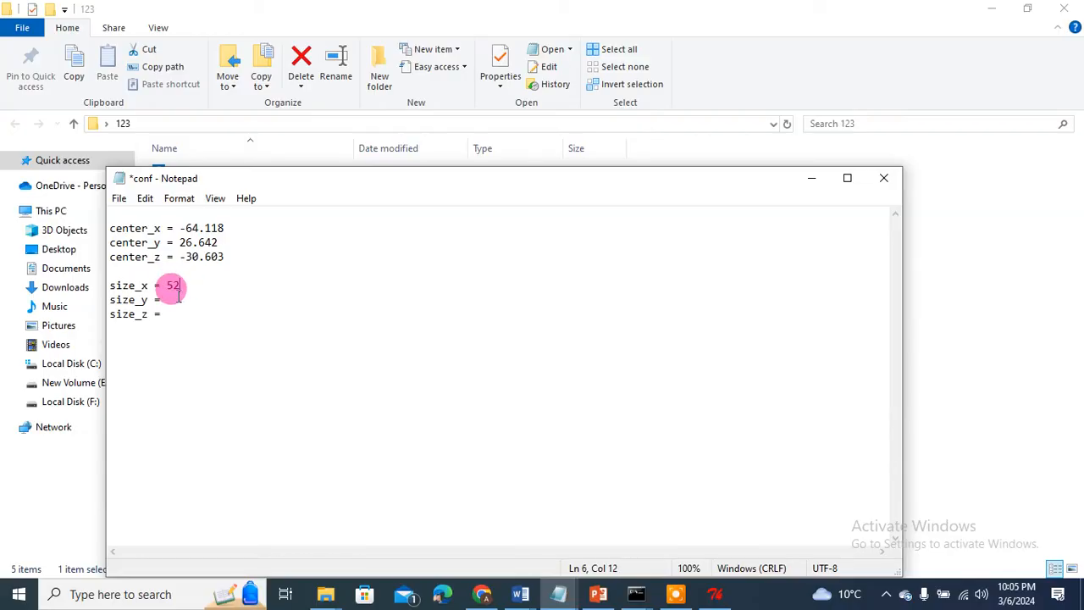
click(167, 300)
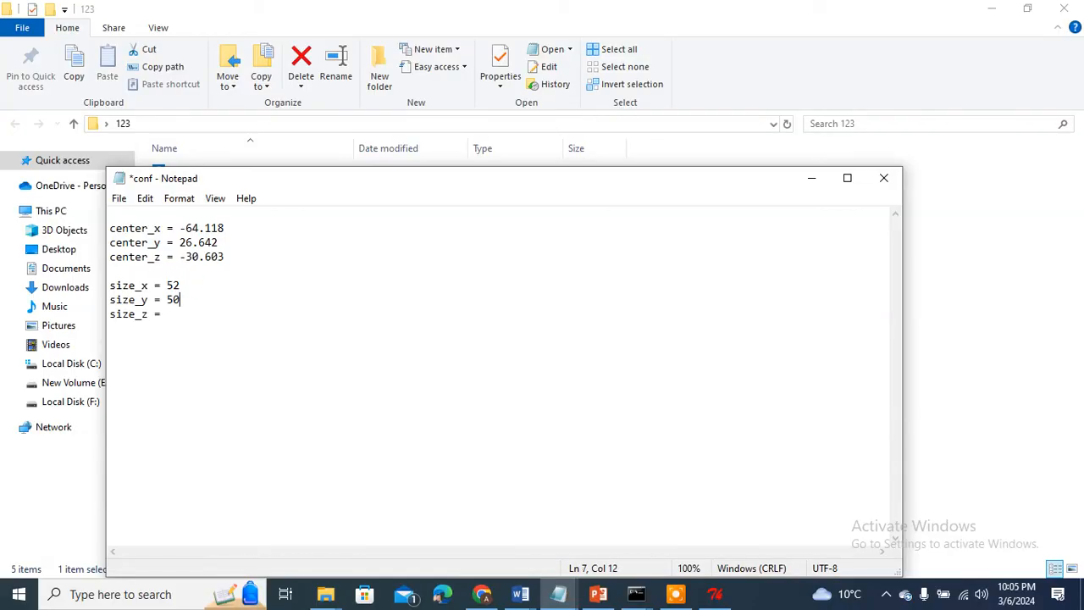
text(50)
click(168, 314)
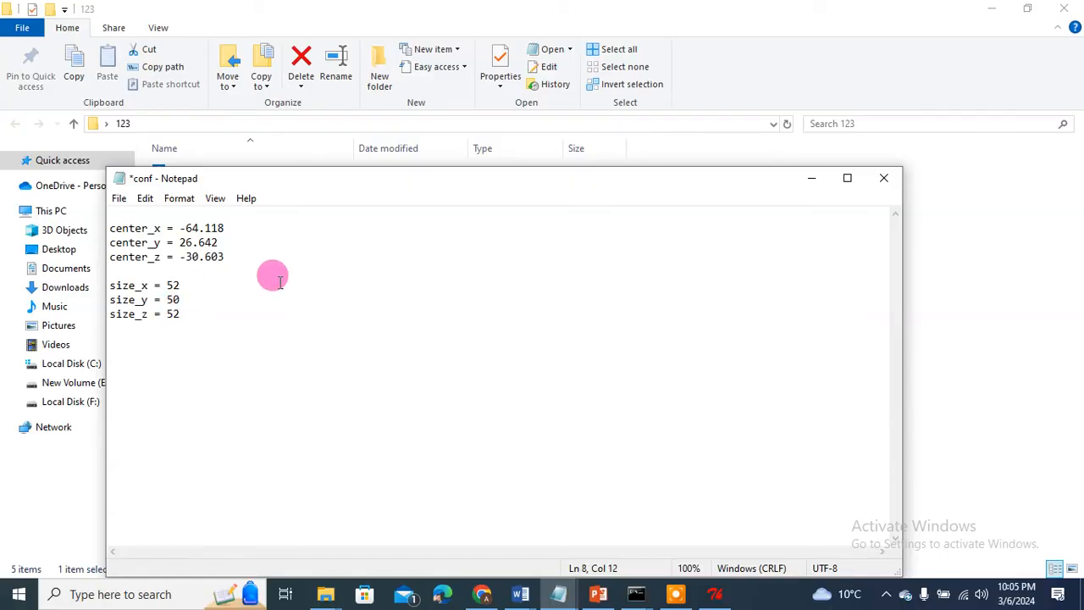
Step: Save the conf file and switch back to AutoDockTools
click(119, 202)
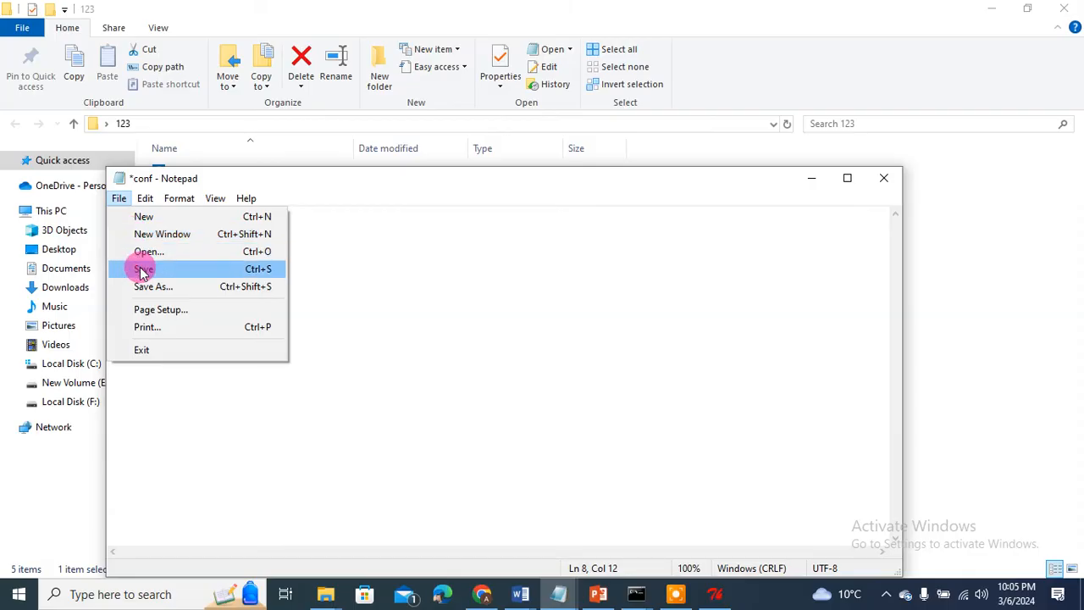
click(145, 265)
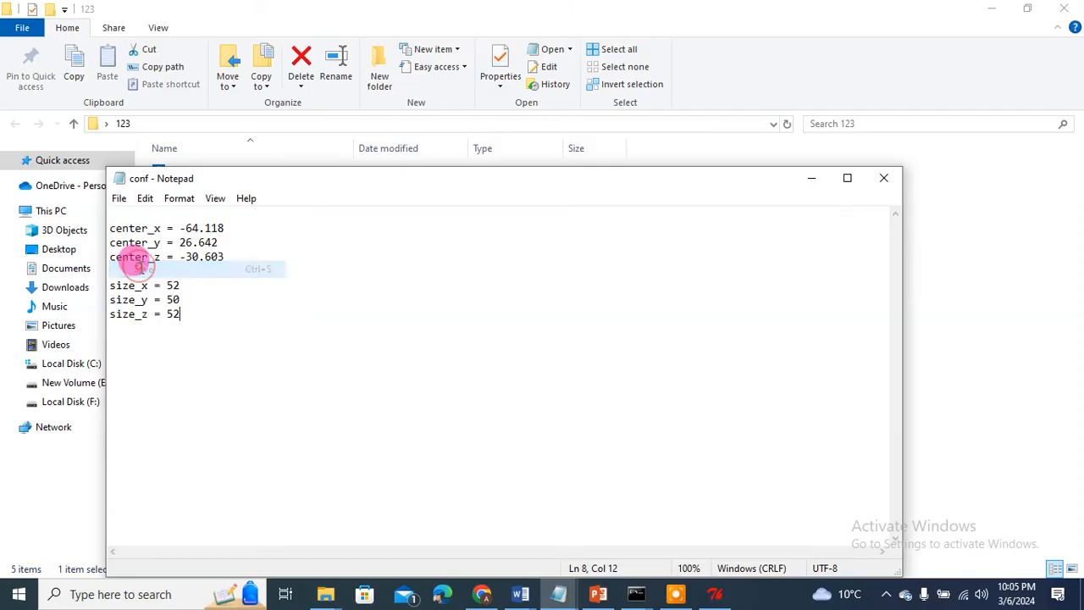
click(815, 178)
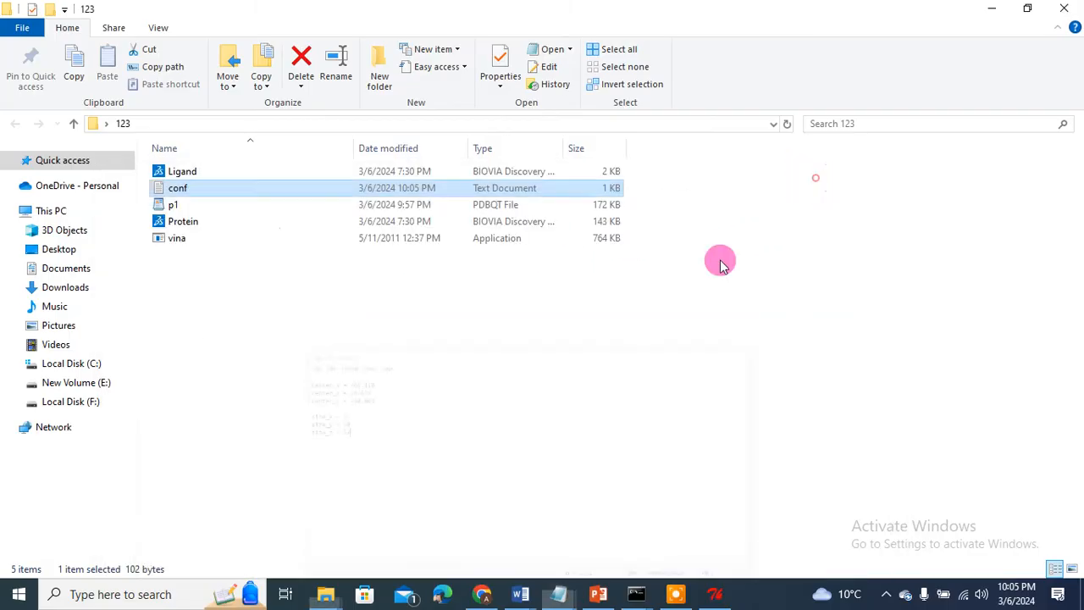
click(716, 591)
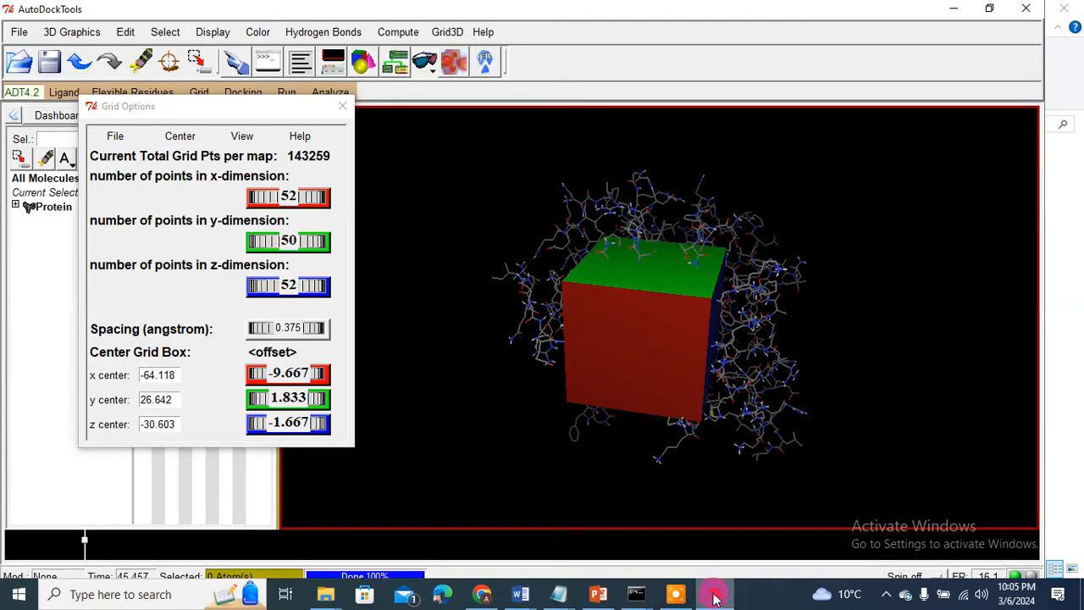
Step: Close Grid Options and switch off the Protein's lines display in the Dashboard
click(342, 107)
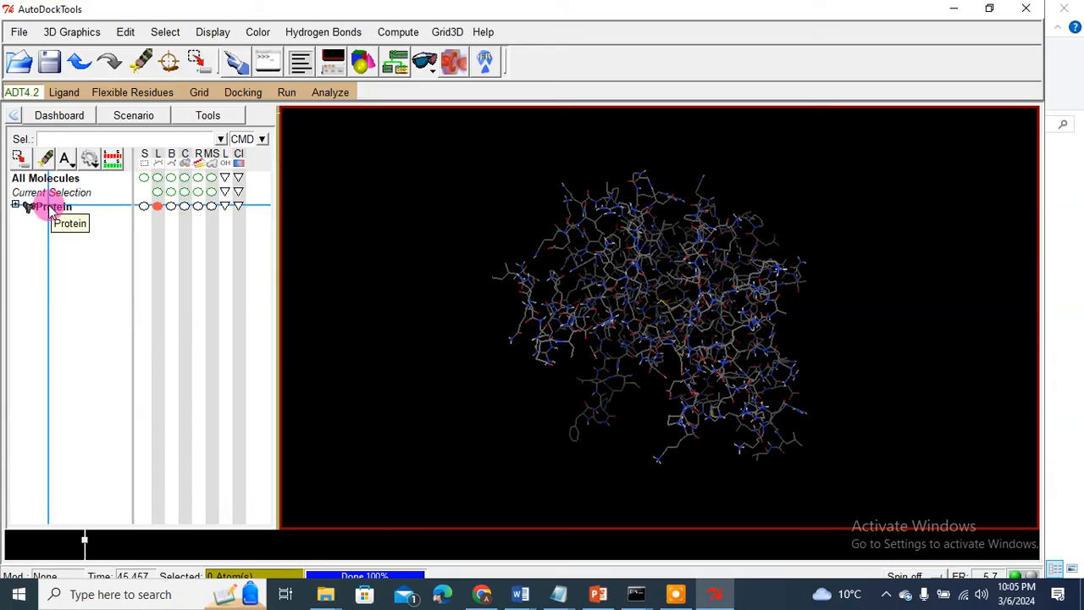
click(158, 206)
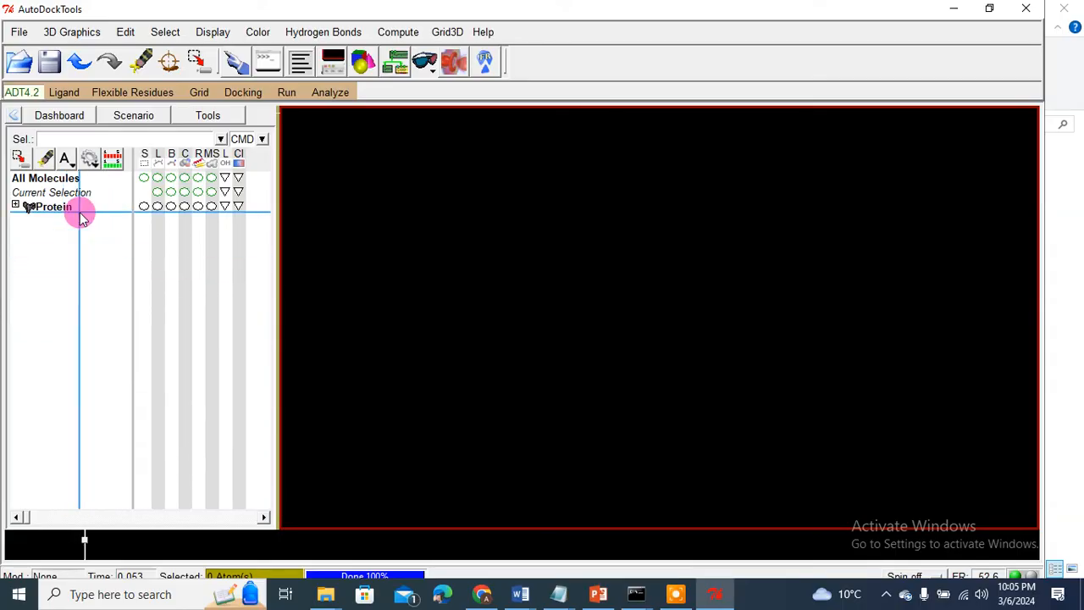
Step: Open Ligand from Desktop > 123 with all file types shown, and accept the summary
click(64, 93)
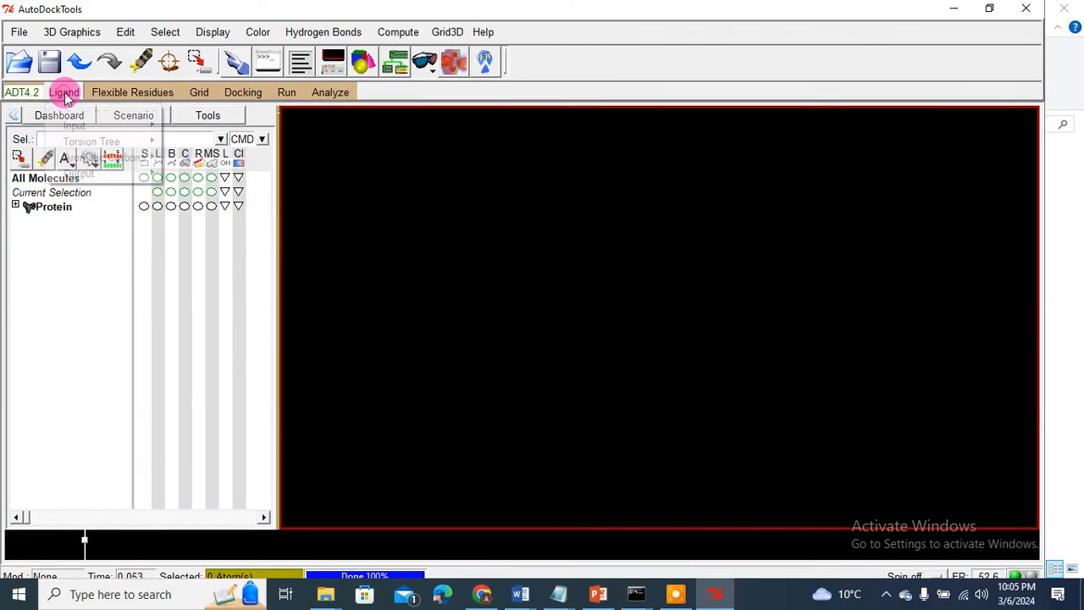
mouse_move(75, 124)
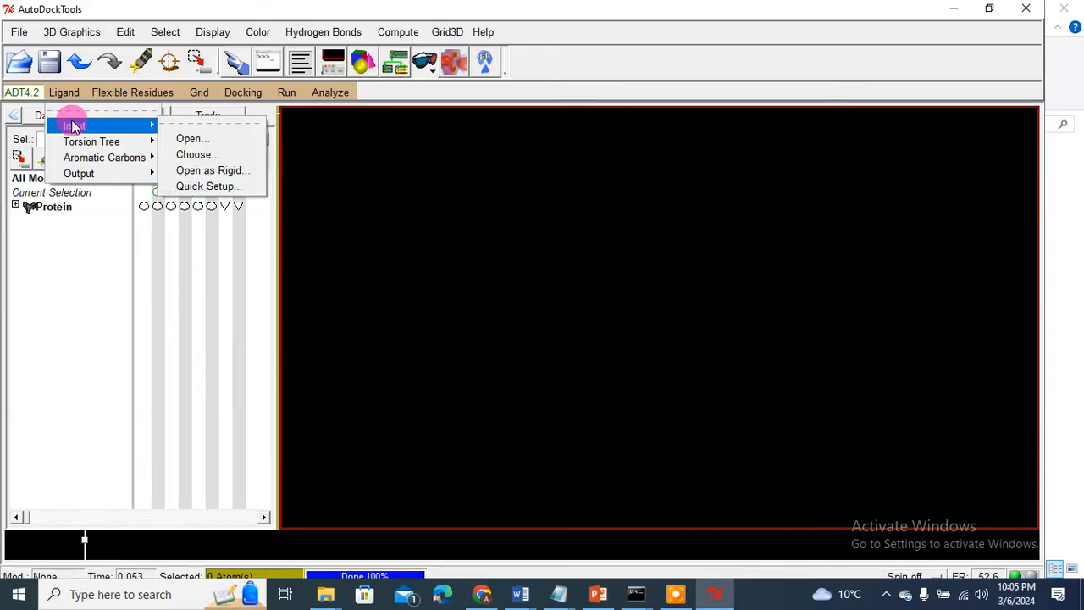
click(189, 141)
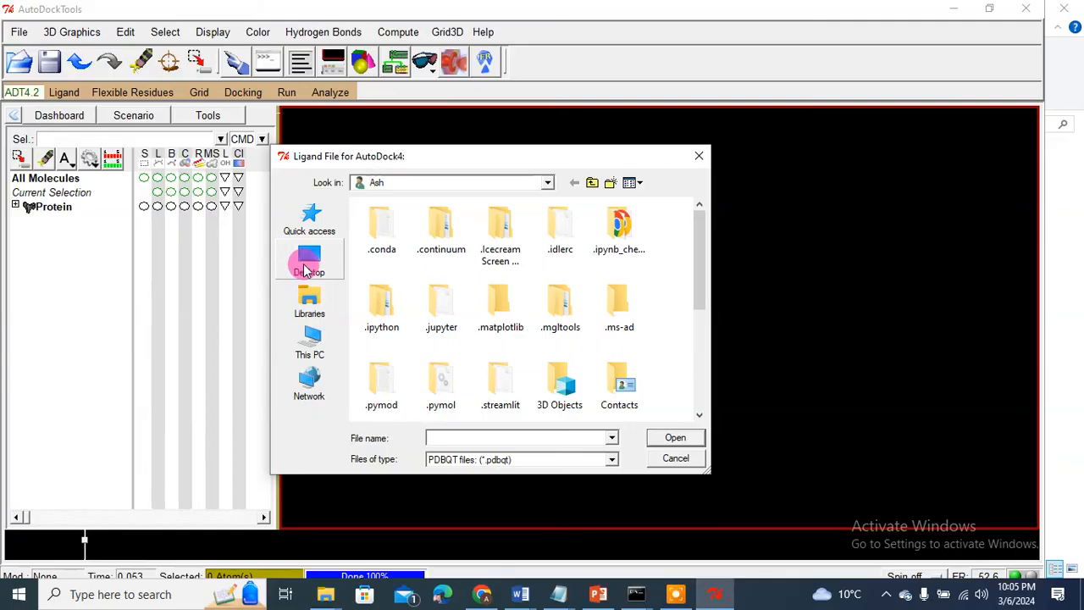
click(298, 272)
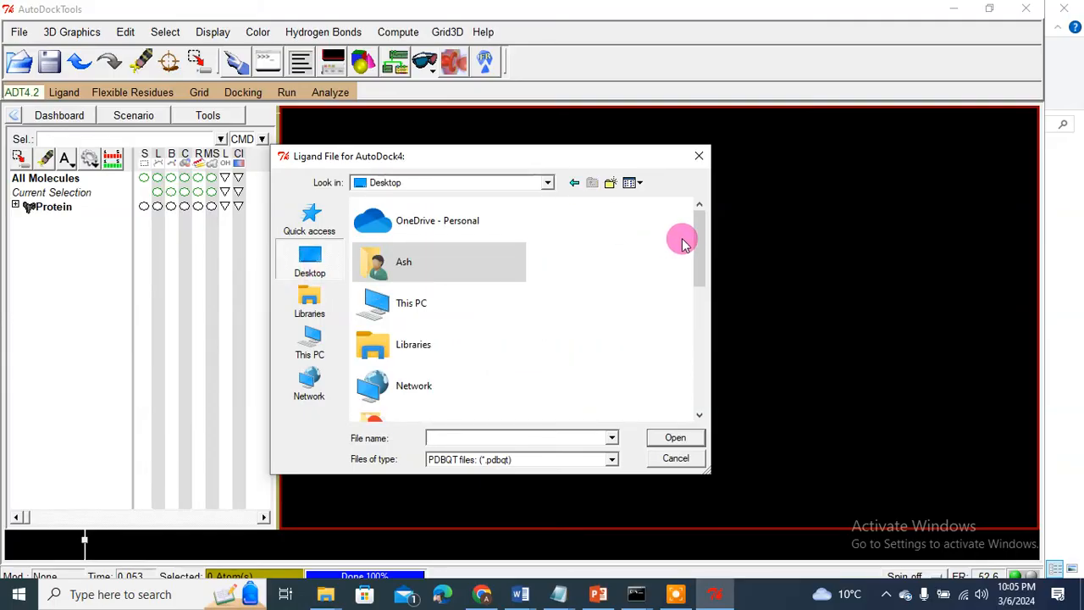
drag(697, 241, 696, 307)
double_click(421, 301)
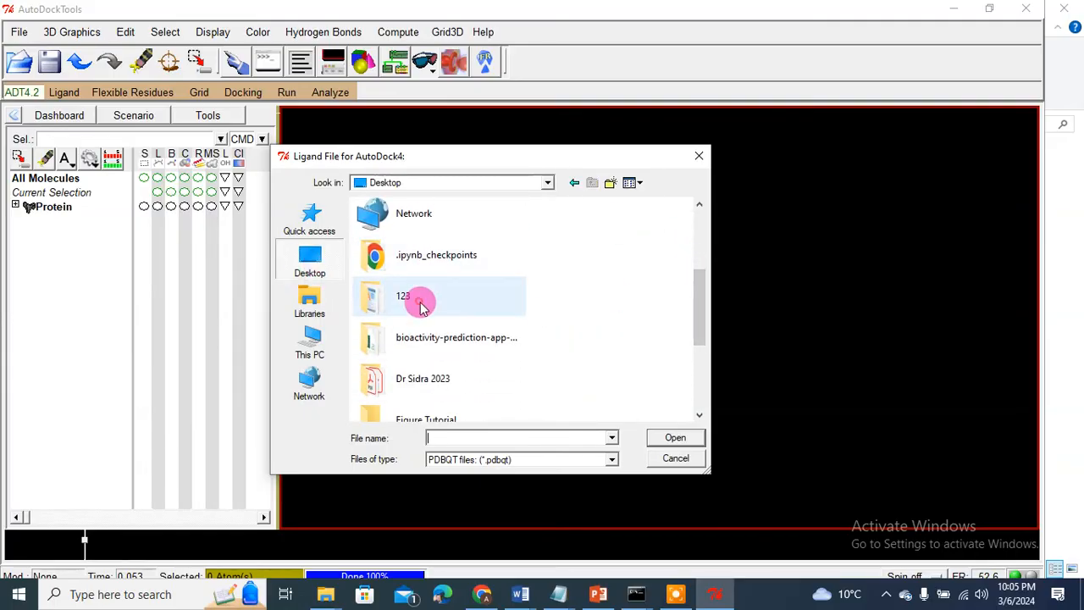
click(457, 460)
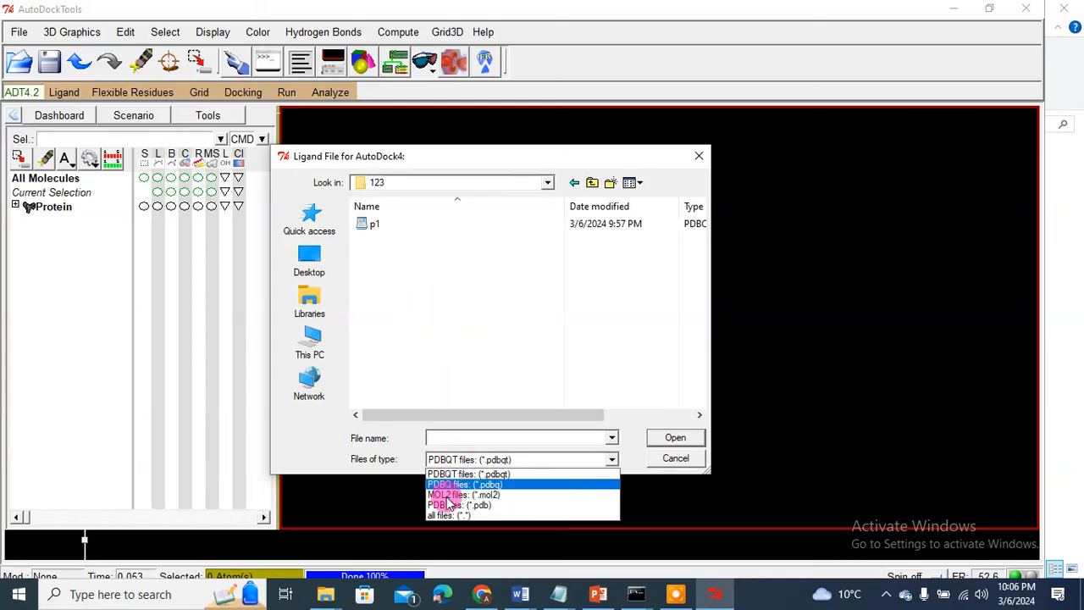
click(446, 514)
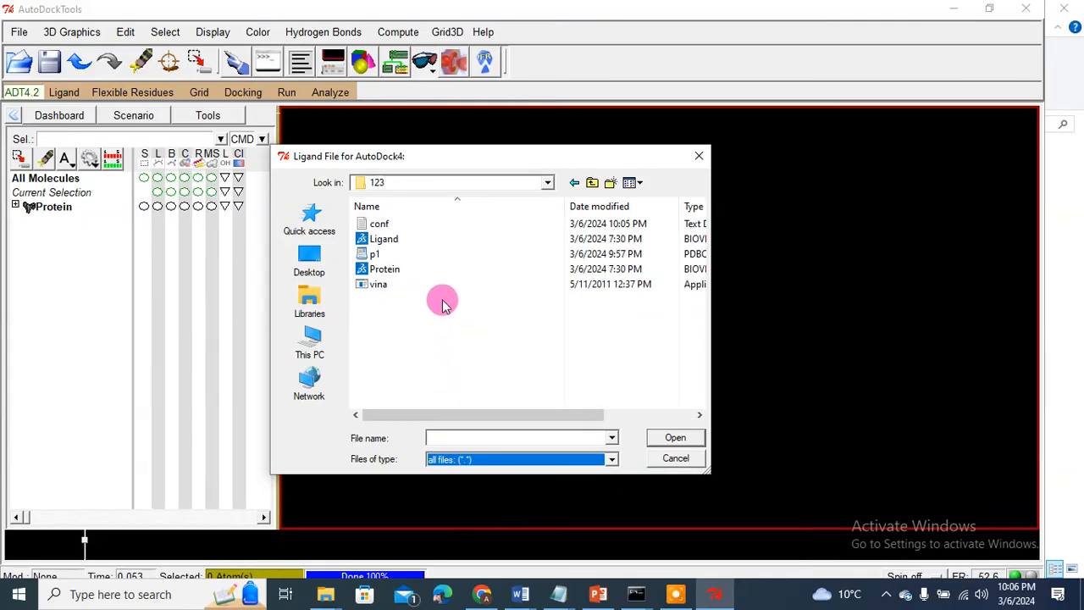
double_click(383, 241)
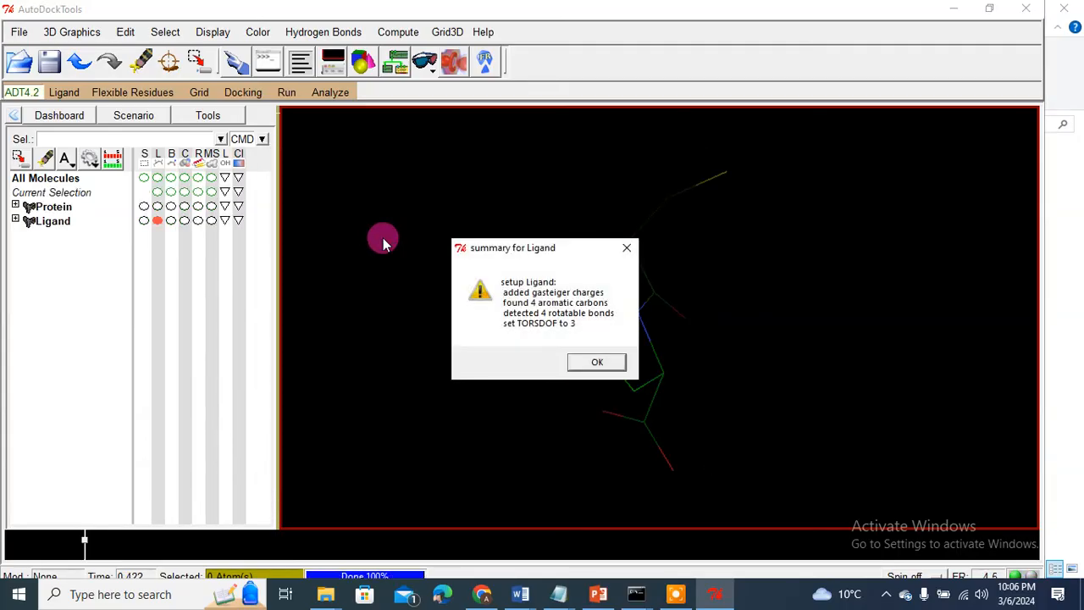
click(595, 362)
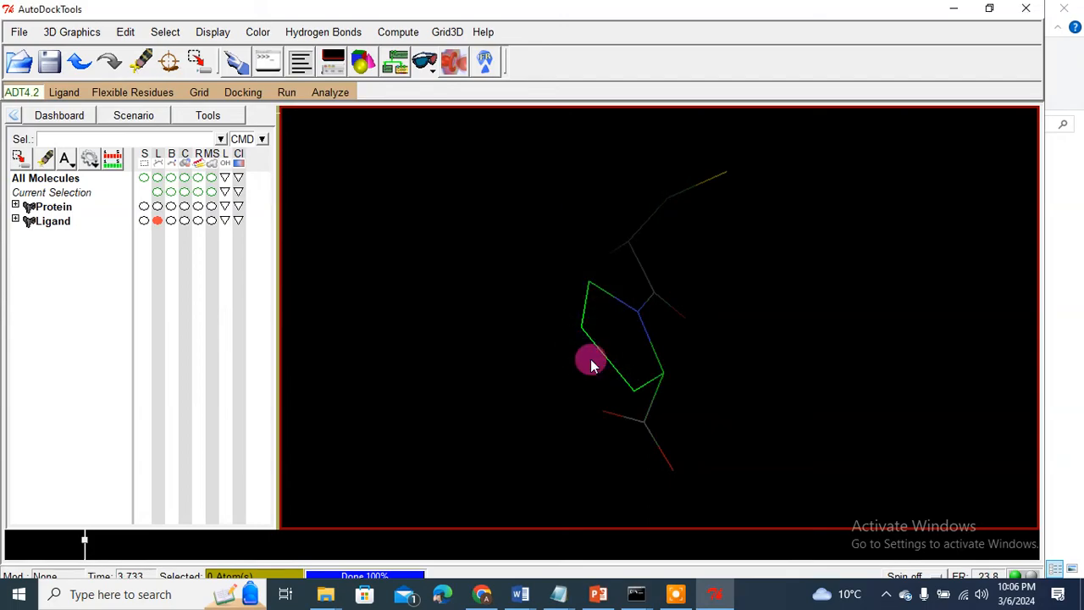
Step: Review the ligand's torsions under Torsion Tree > Choose Torsions and accept 3 of 32 rotatable bonds
click(72, 96)
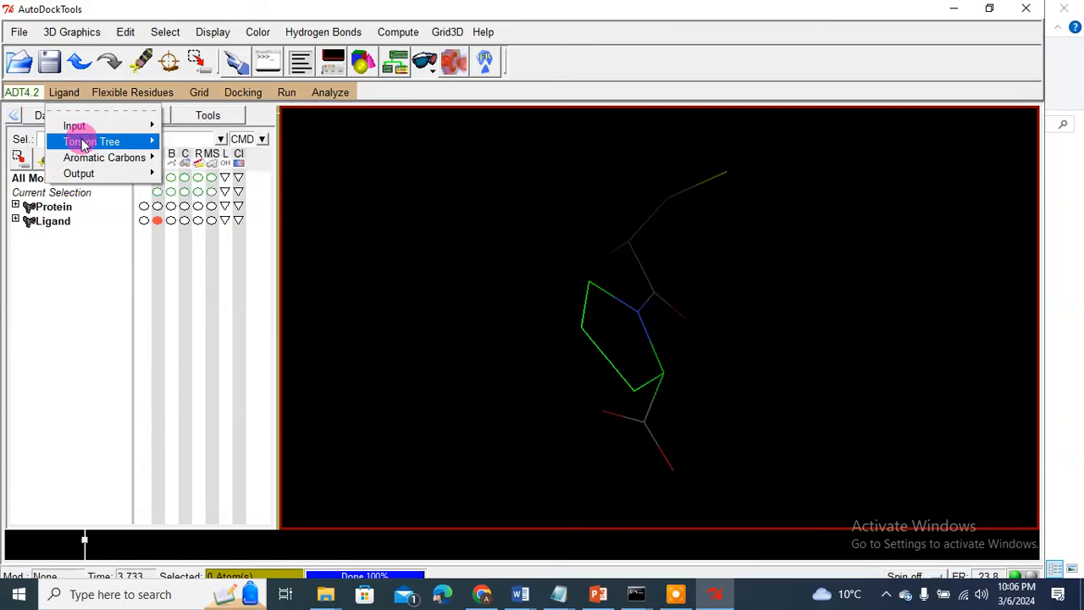
mouse_move(83, 144)
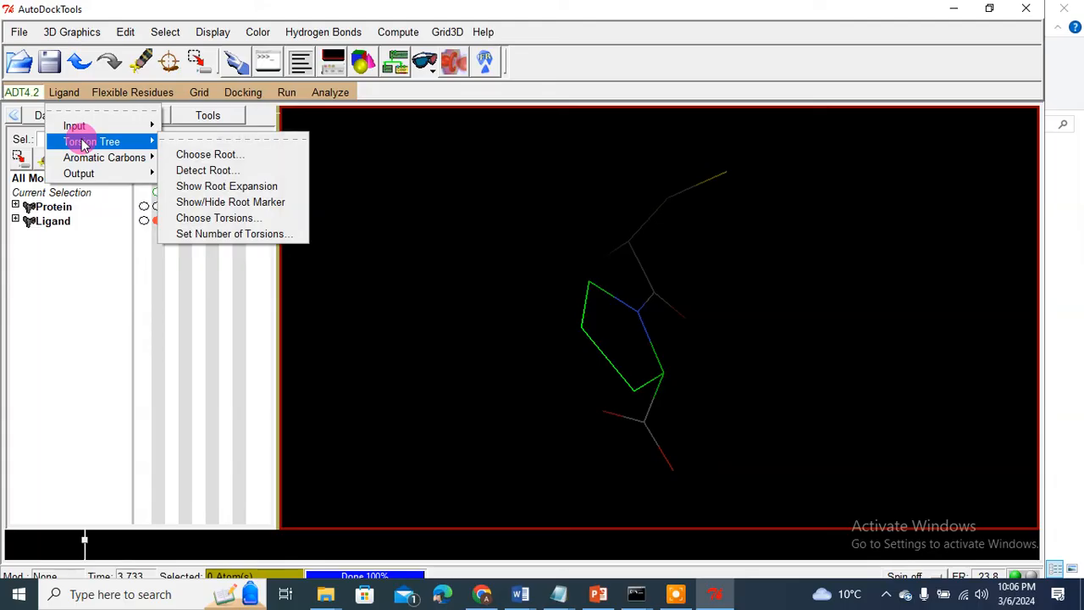
click(201, 222)
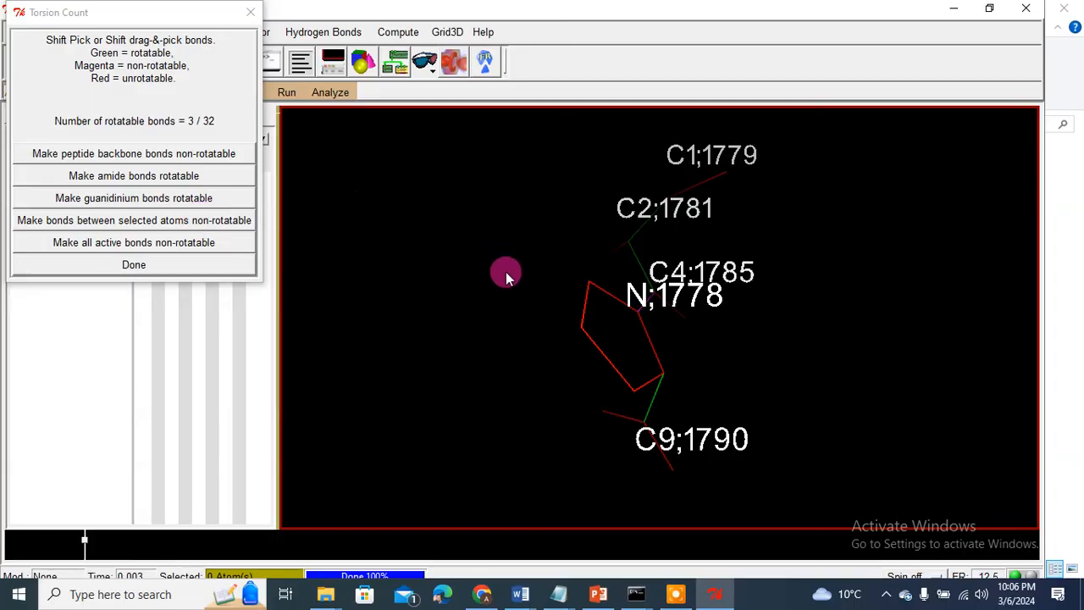
drag(518, 307, 471, 338)
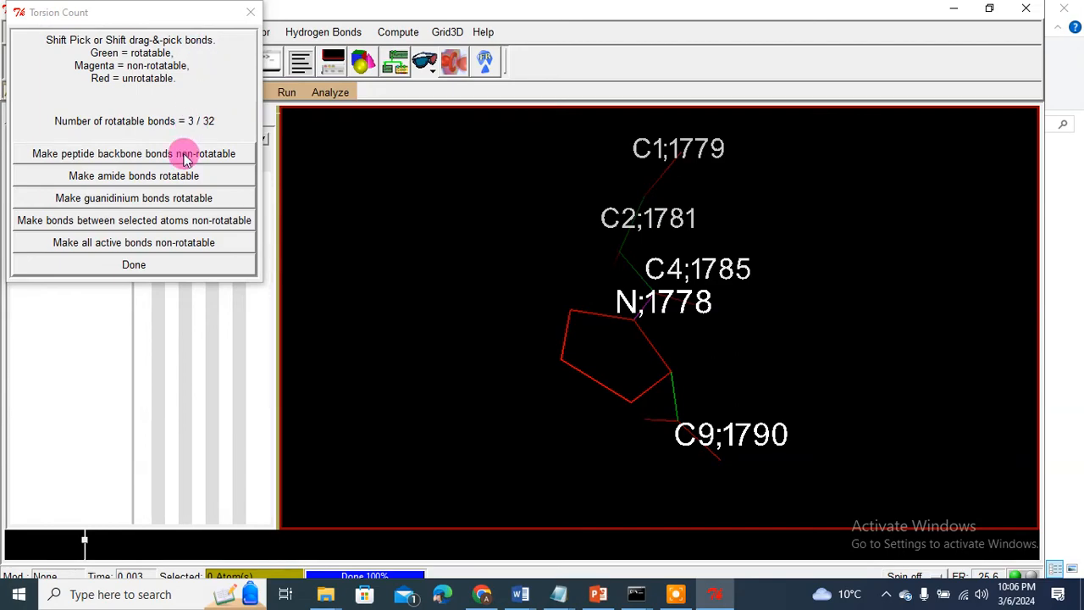
click(138, 265)
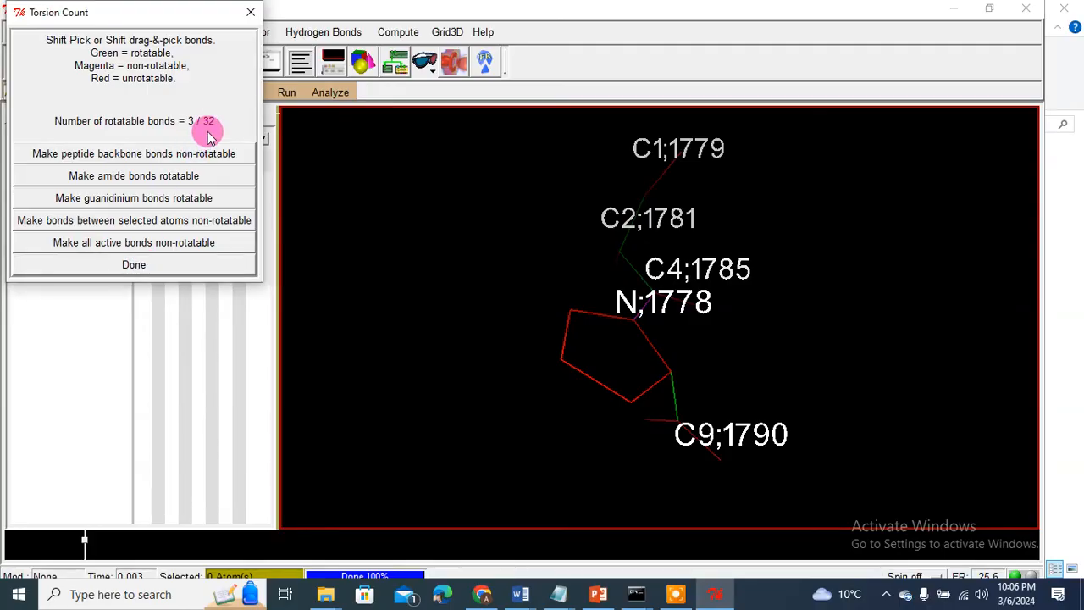
click(131, 263)
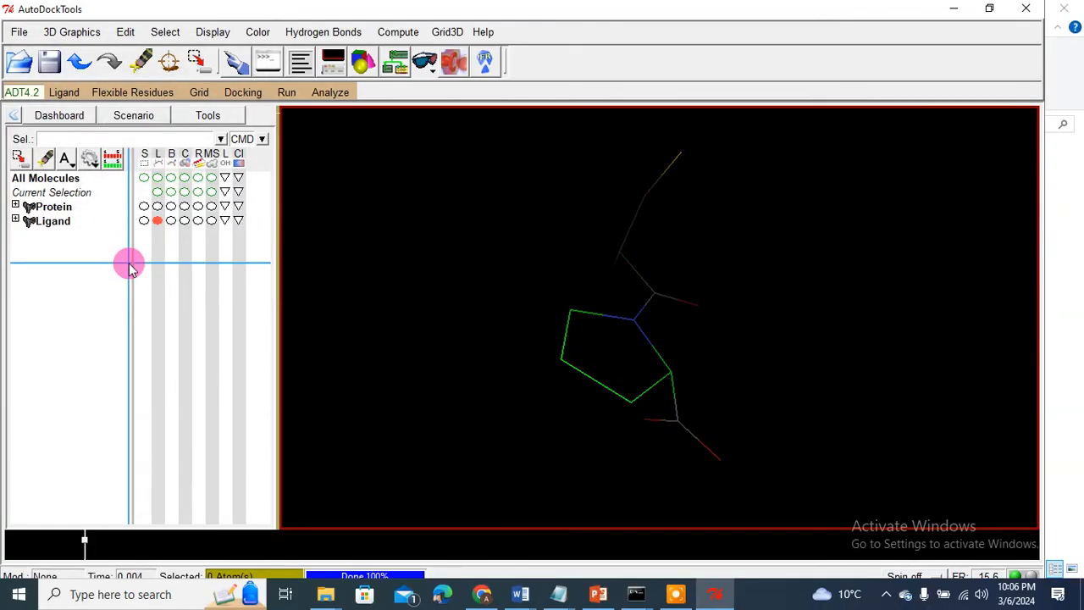
click(64, 91)
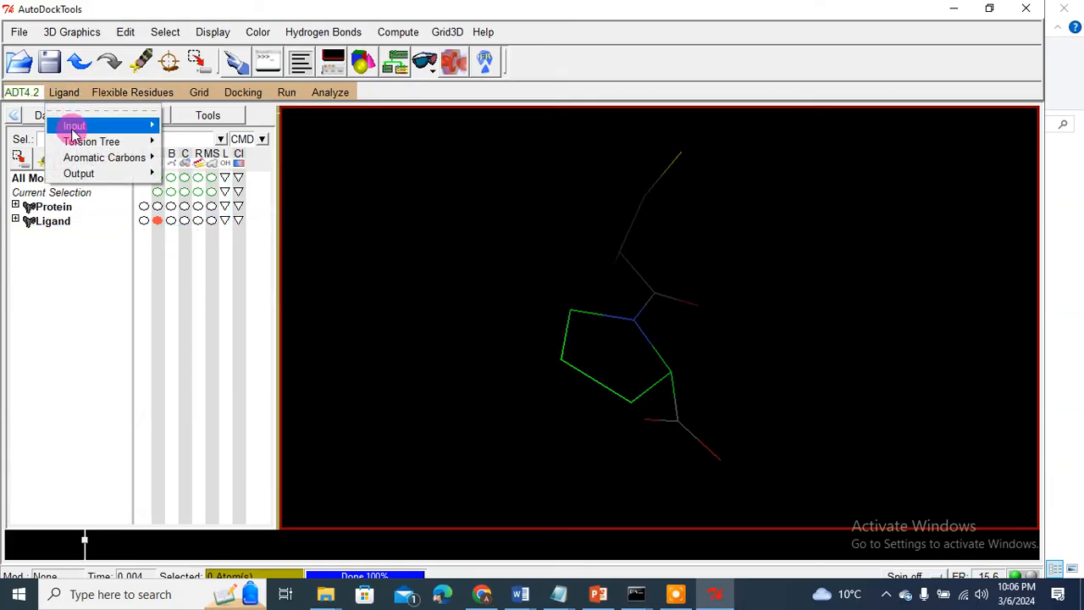
mouse_move(76, 141)
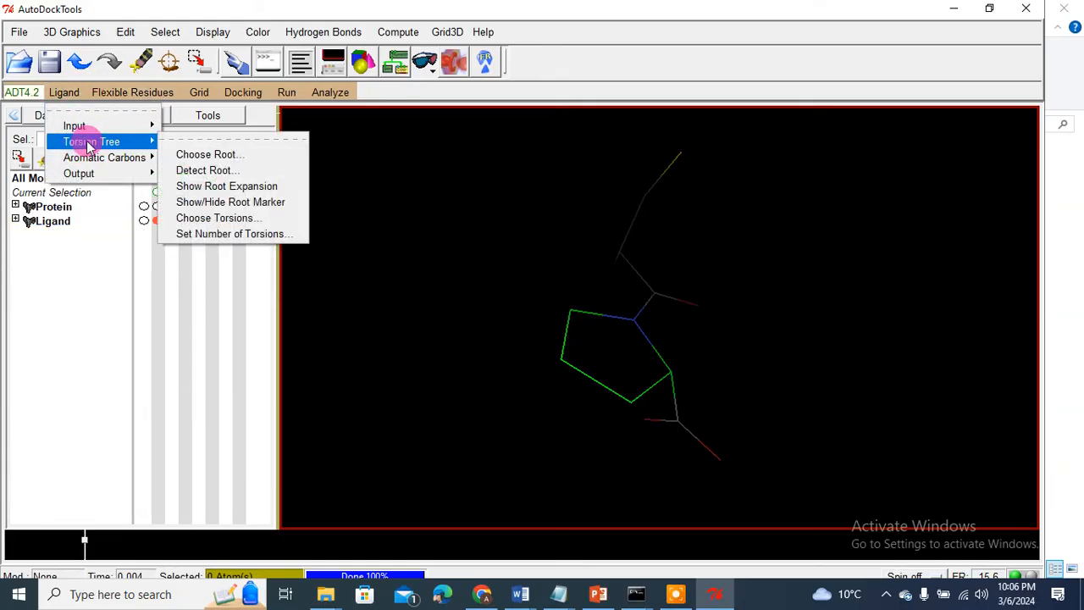
click(191, 220)
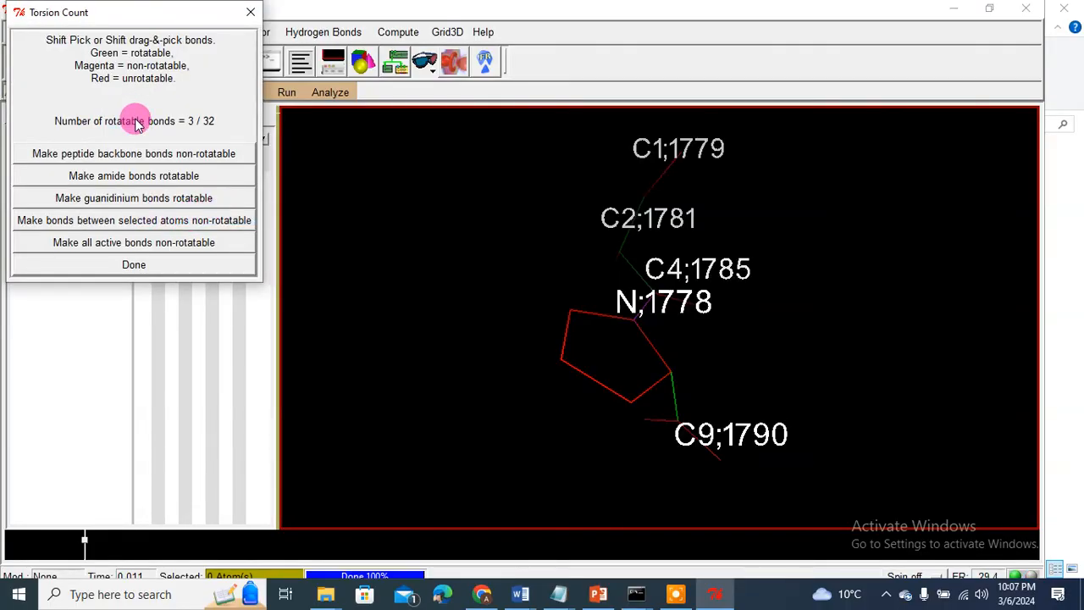
click(107, 265)
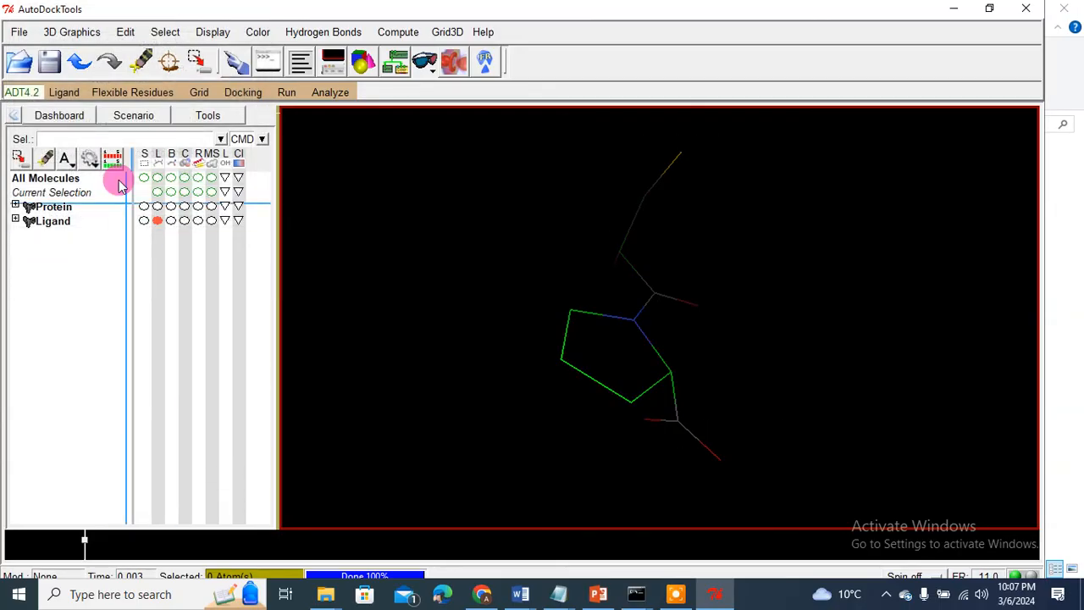
click(71, 95)
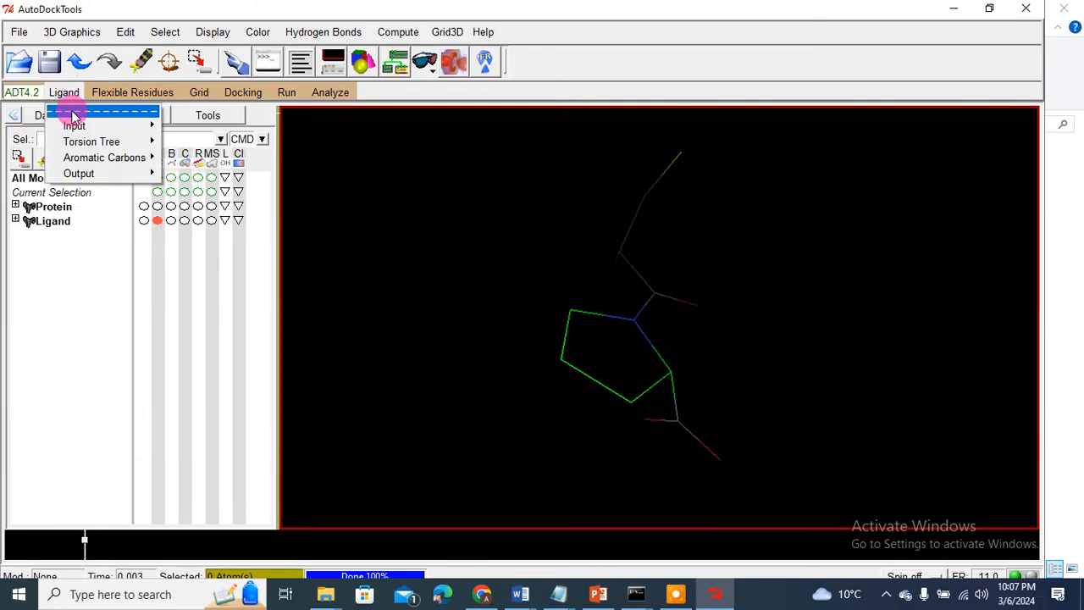
mouse_move(81, 141)
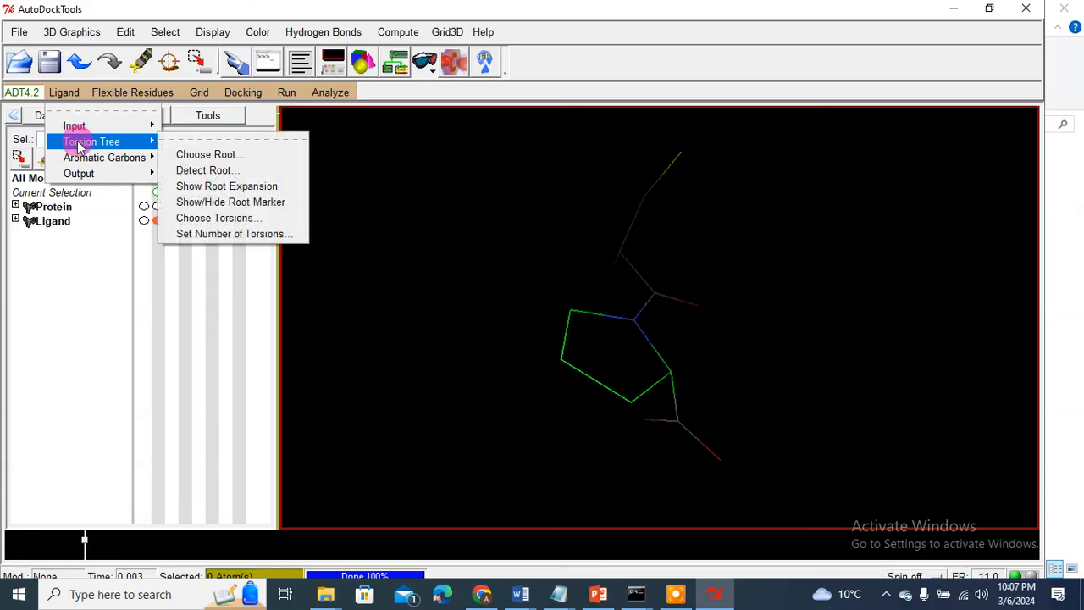
click(211, 218)
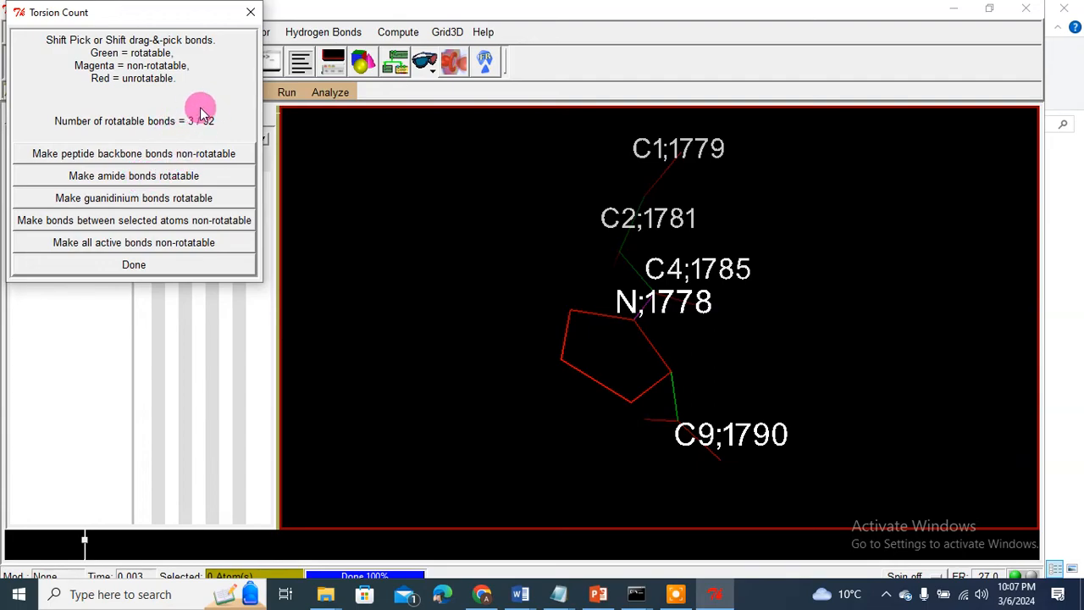
click(132, 265)
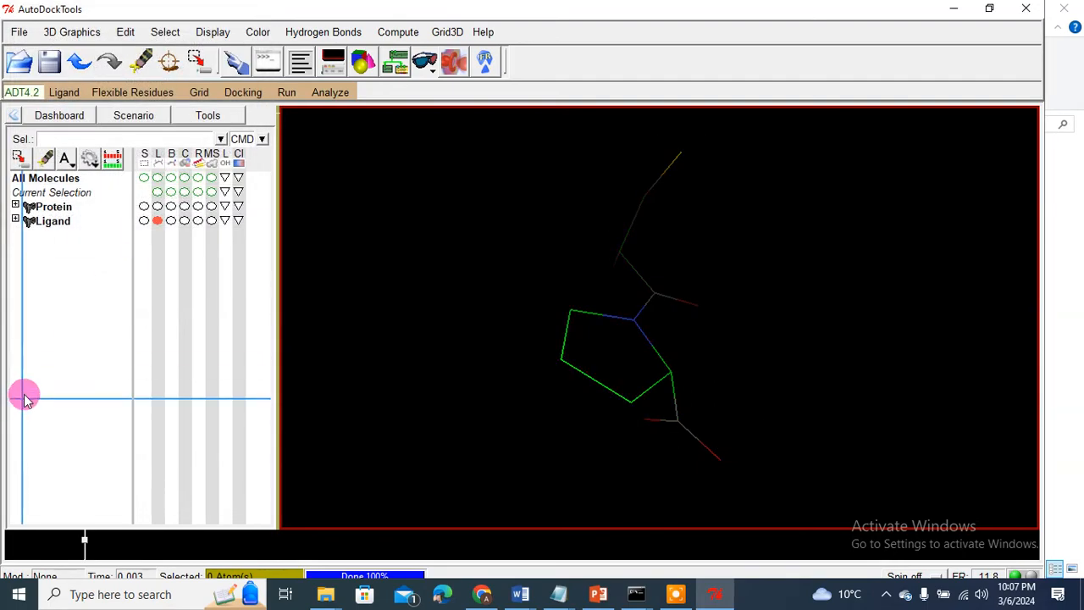
Step: Save the ligand through Ligand > Output > Save as PDBQT as L1.pdbqt in Desktop\123
click(58, 95)
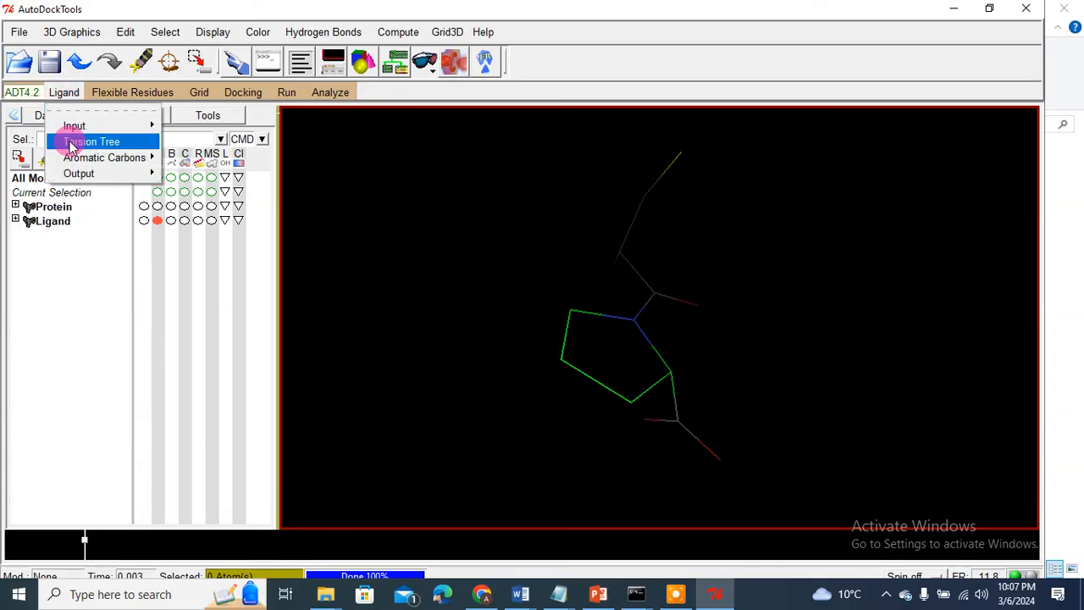
mouse_move(81, 173)
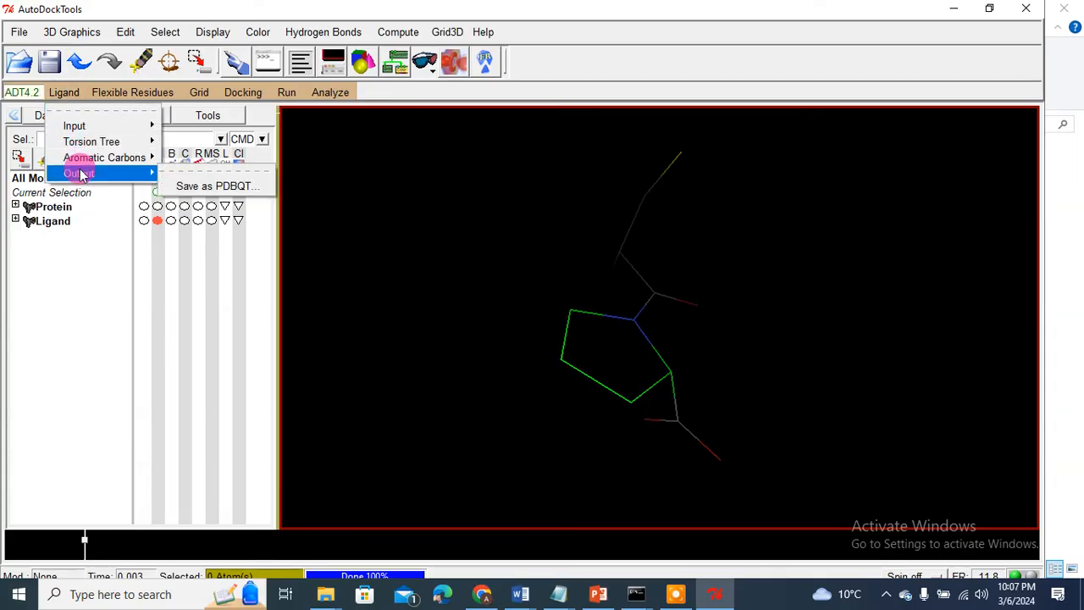
click(195, 186)
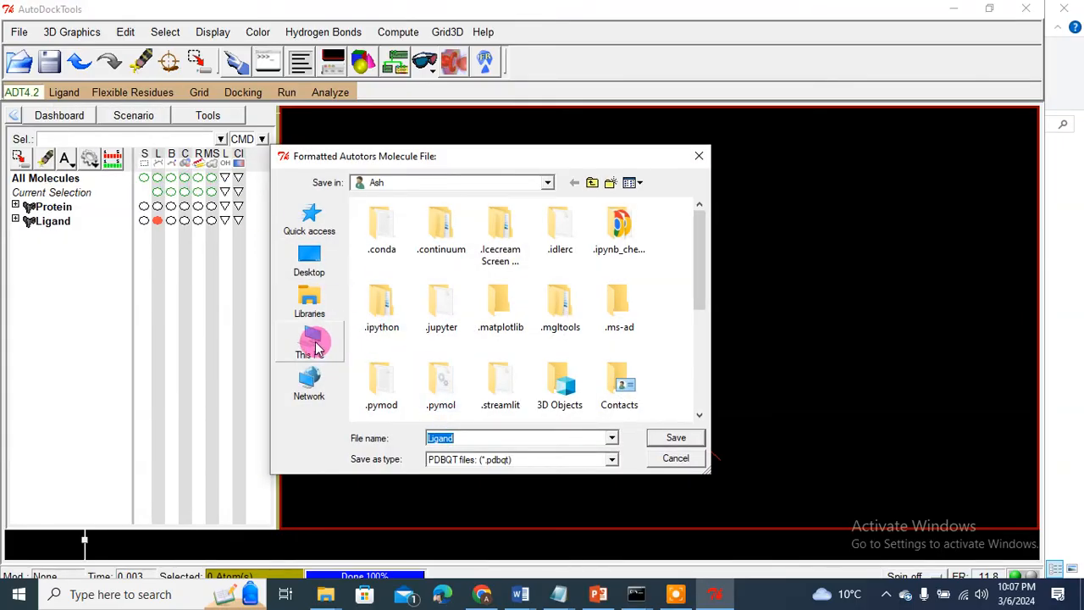
click(309, 261)
drag(702, 266, 702, 314)
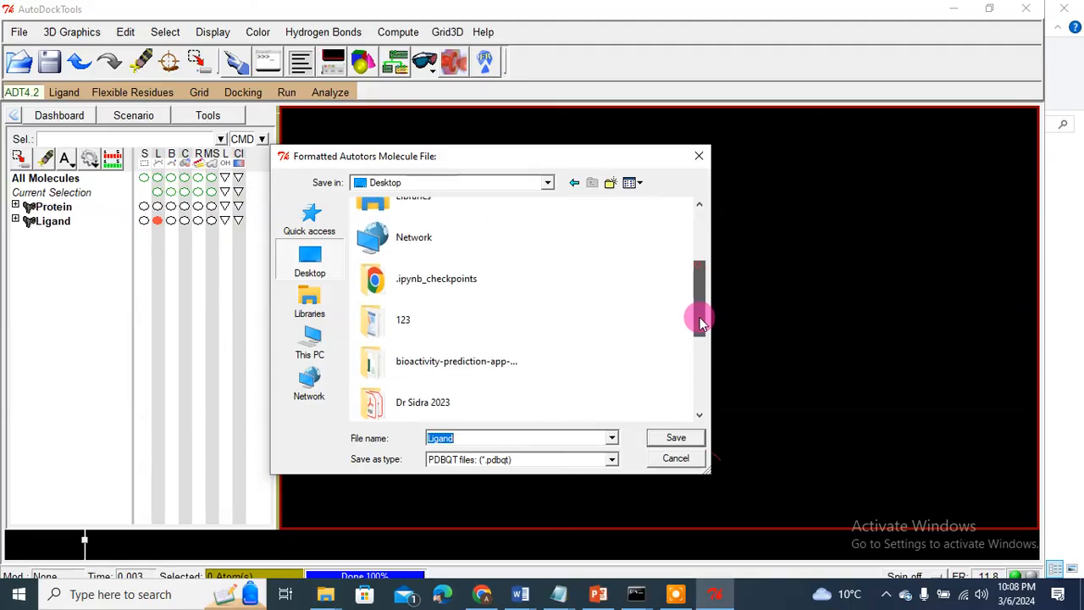
click(380, 310)
double_click(380, 310)
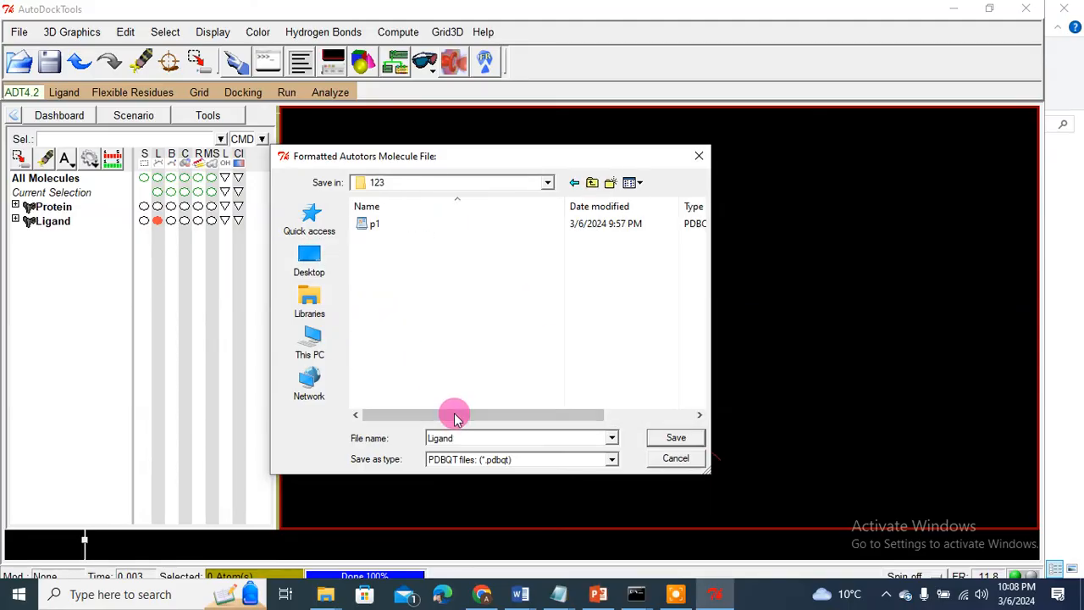
double_click(455, 437)
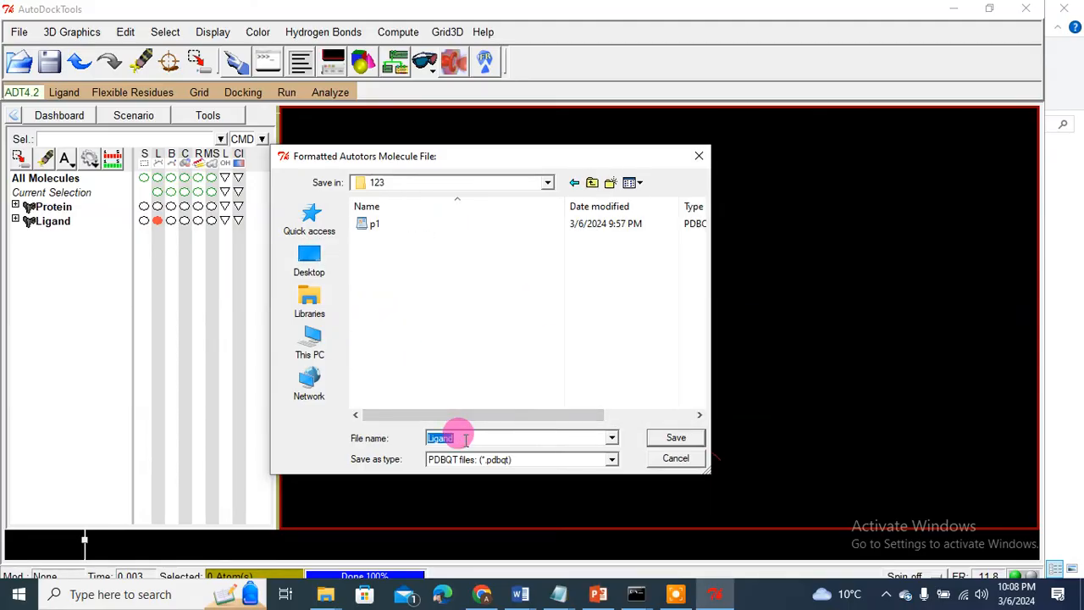
text(l1)
key(BackSpace)
key(BackSpace)
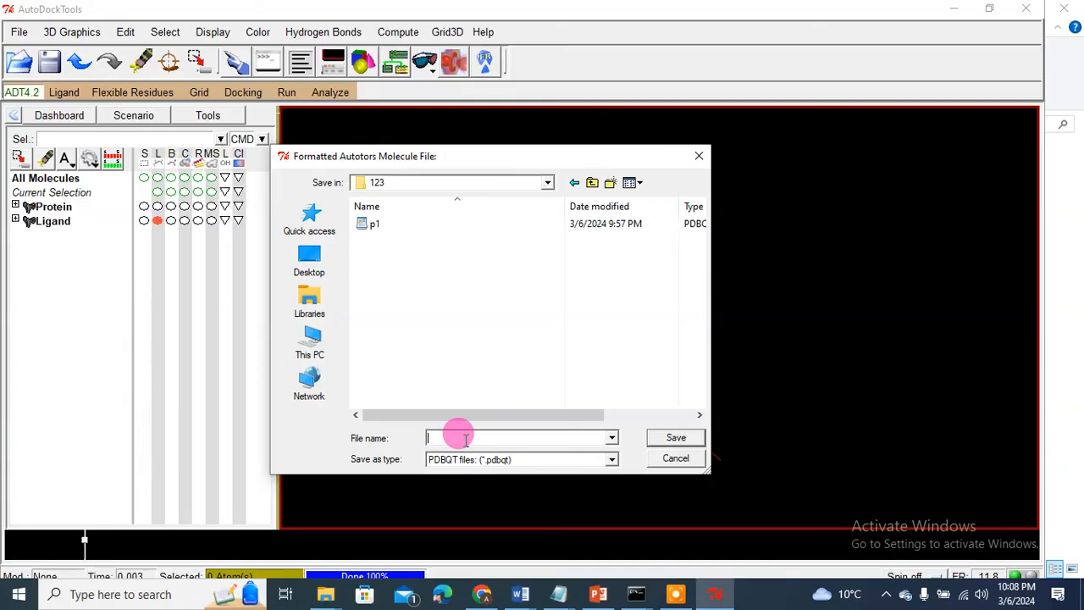
text(L1.pdb)
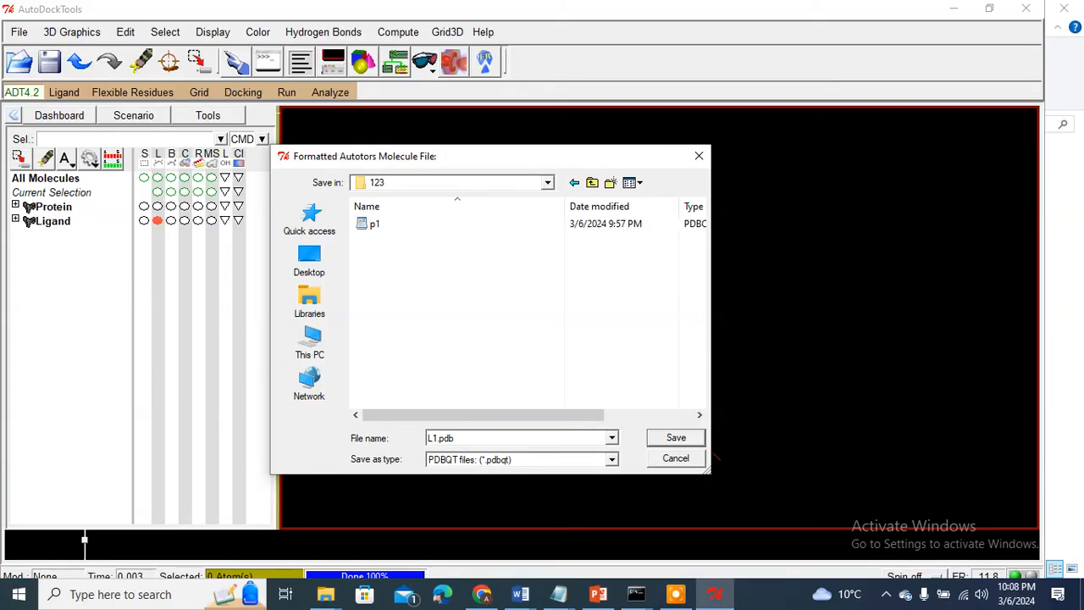
text(qt)
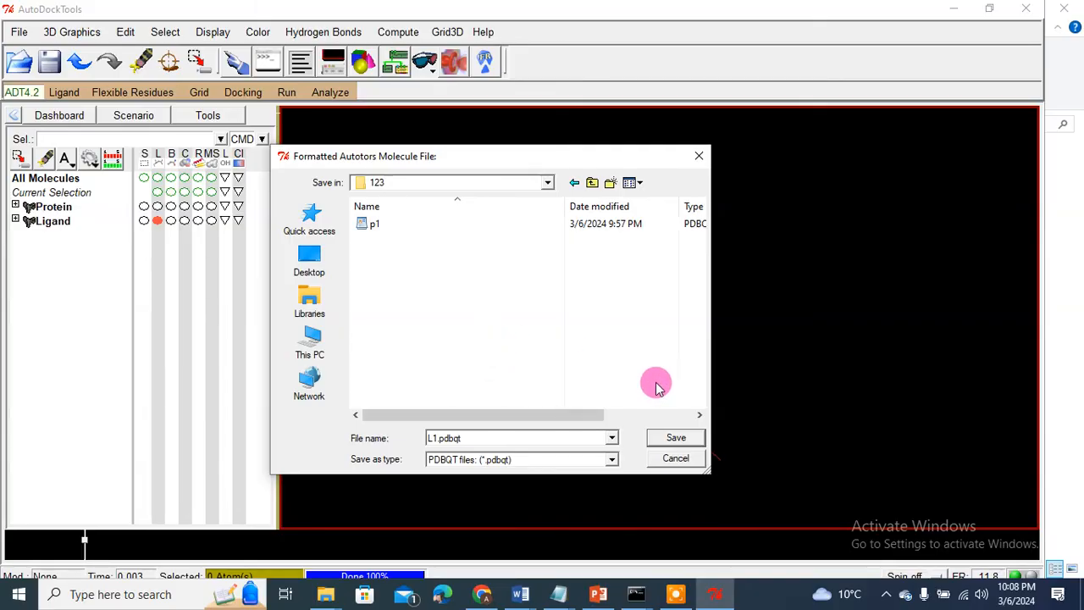
click(675, 438)
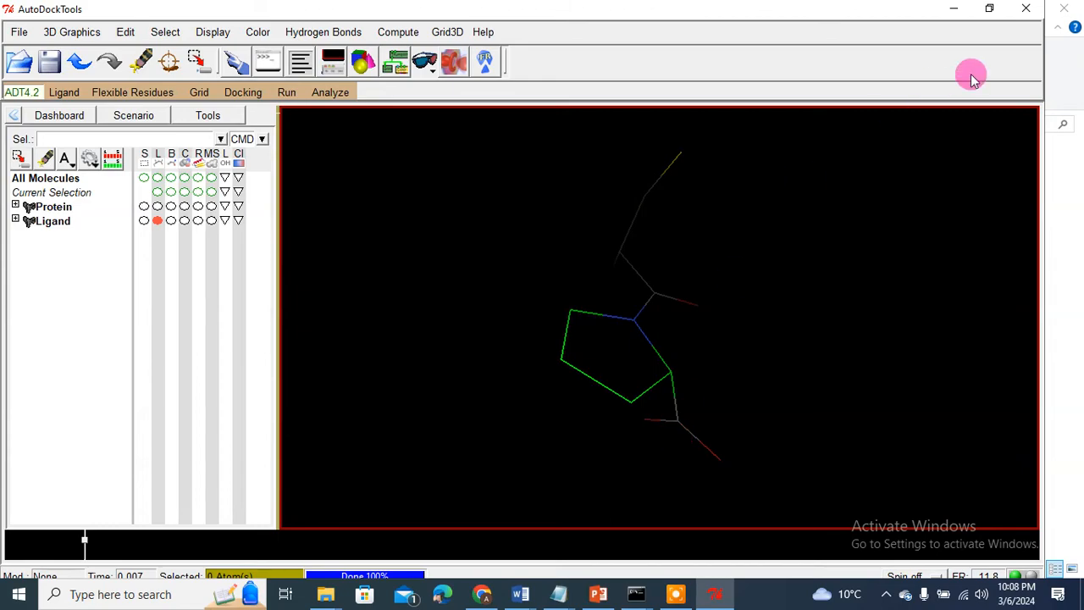
Step: Quit AutoDockTools, closing its remaining window, and bring the 123 folder into view
click(1025, 15)
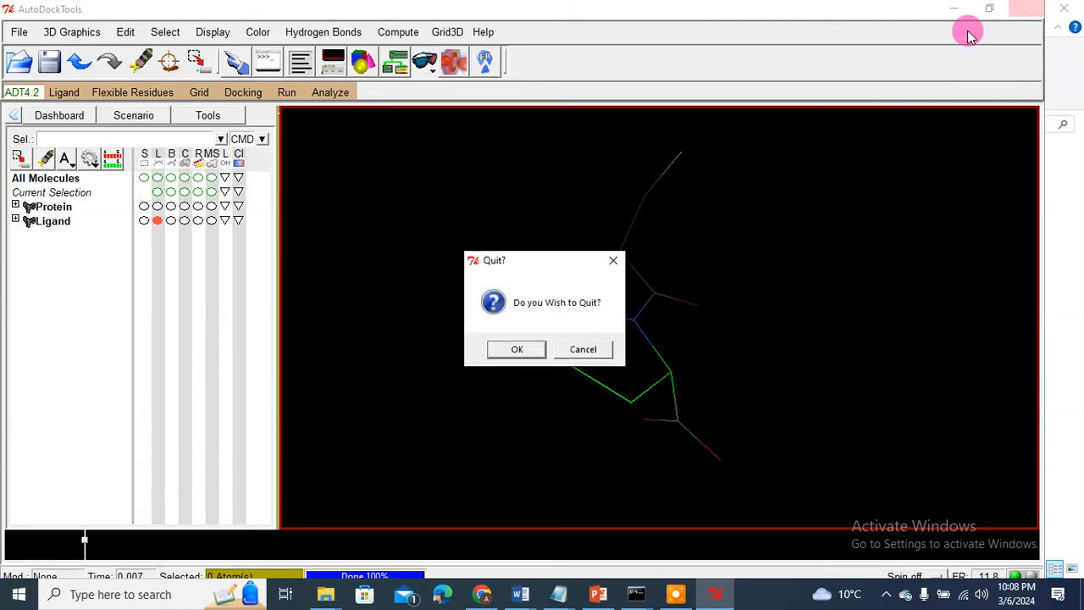
click(516, 348)
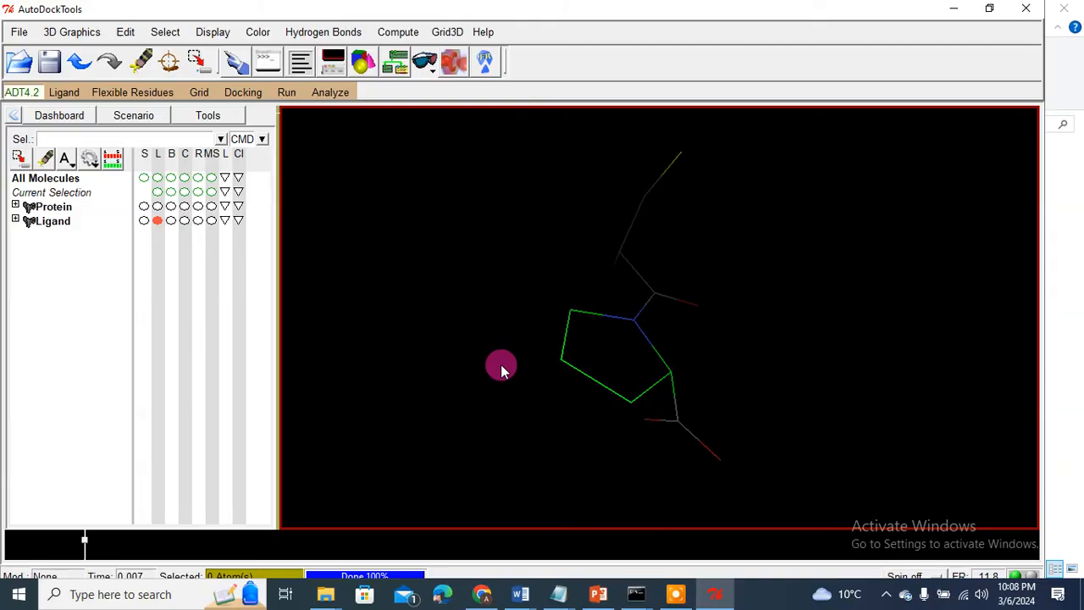
mouse_move(714, 600)
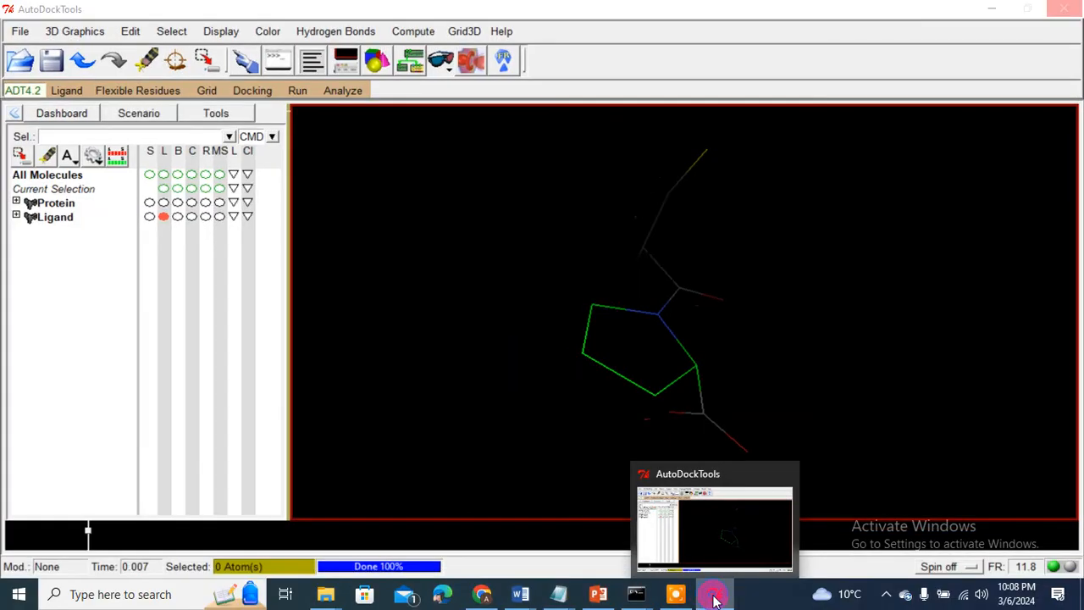
right_click(714, 599)
click(677, 560)
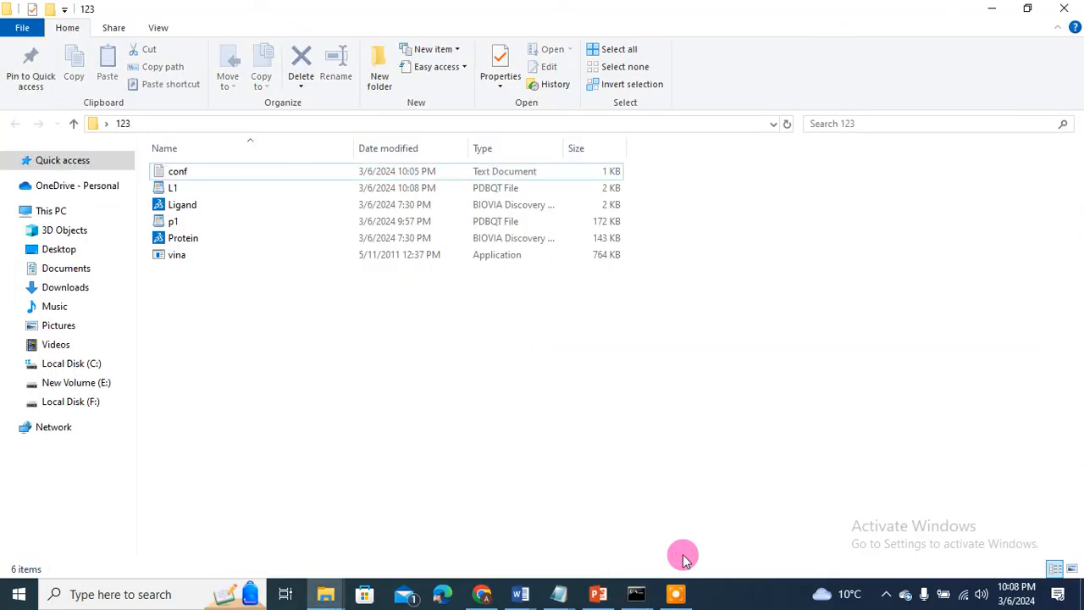
click(694, 465)
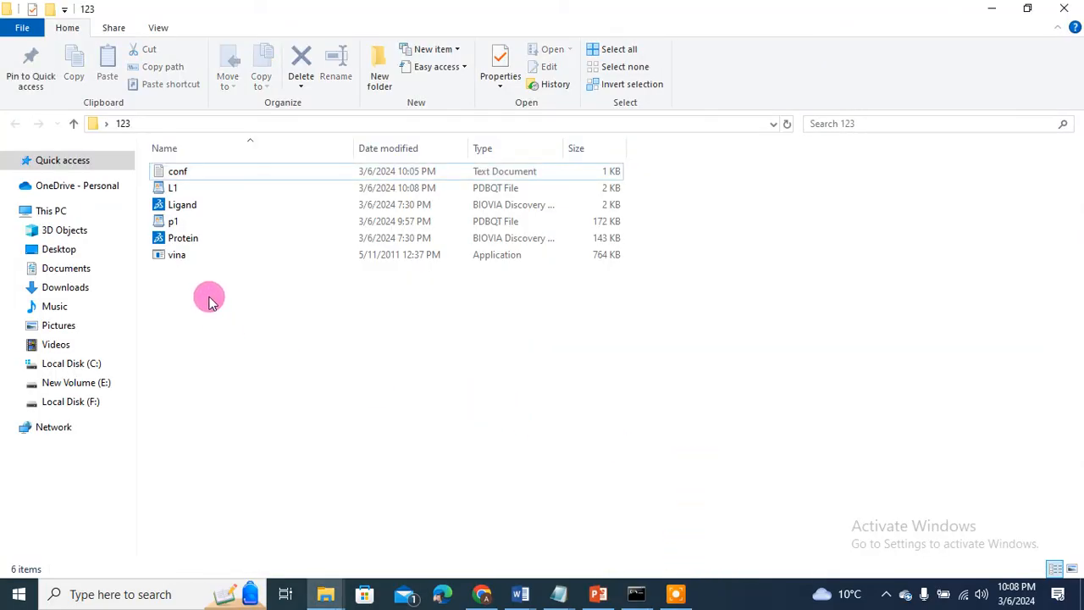
Step: Open conf.txt and enter the lines receptor = p1.pdbqt and ligand = L1.pdbqt
double_click(191, 175)
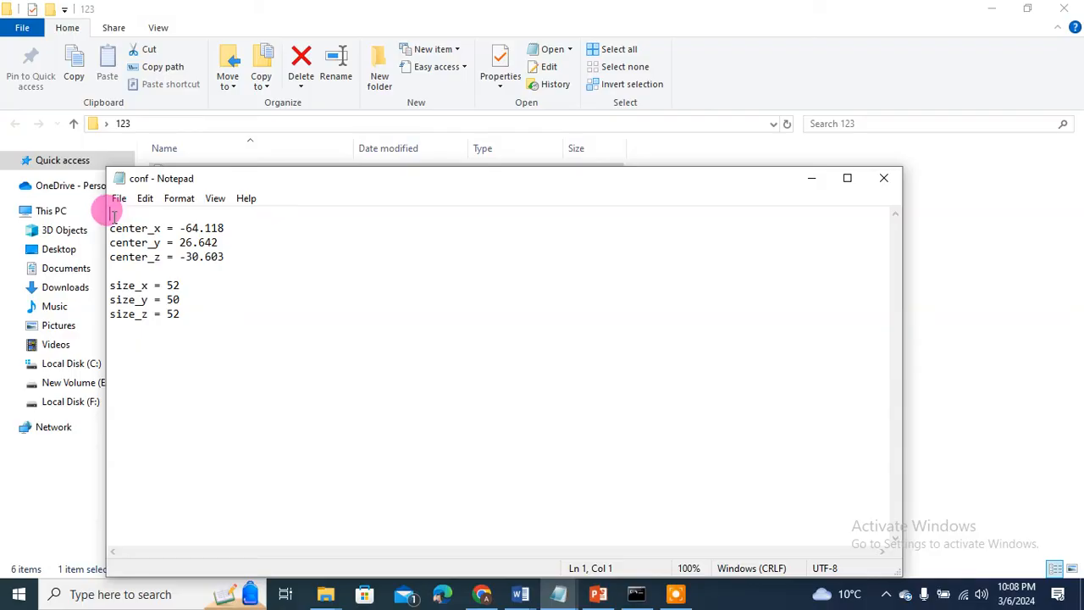
text(recepto)
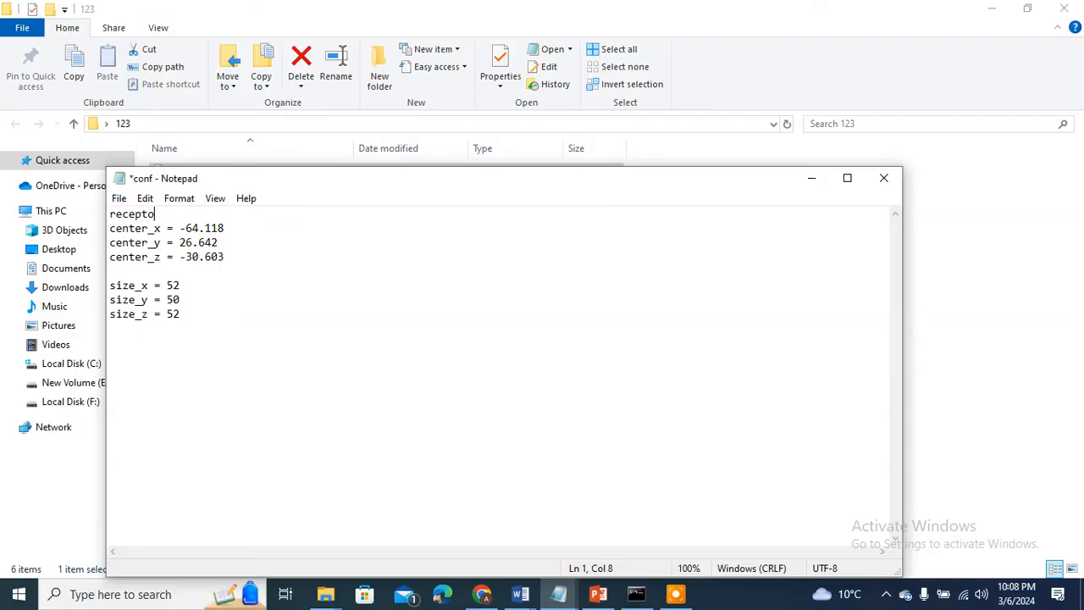
text(r =)
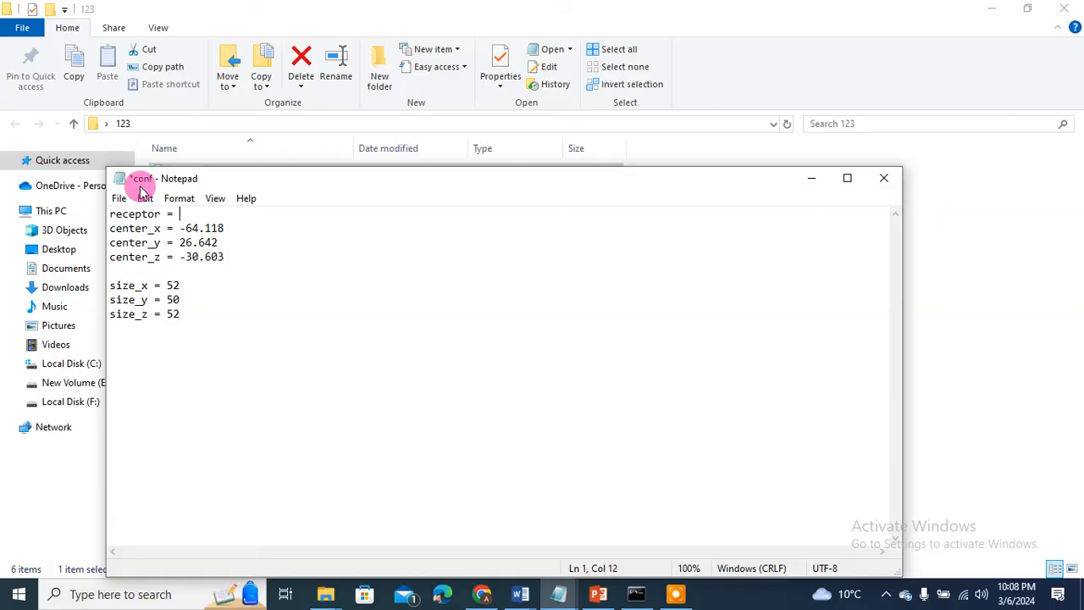
drag(276, 177, 356, 314)
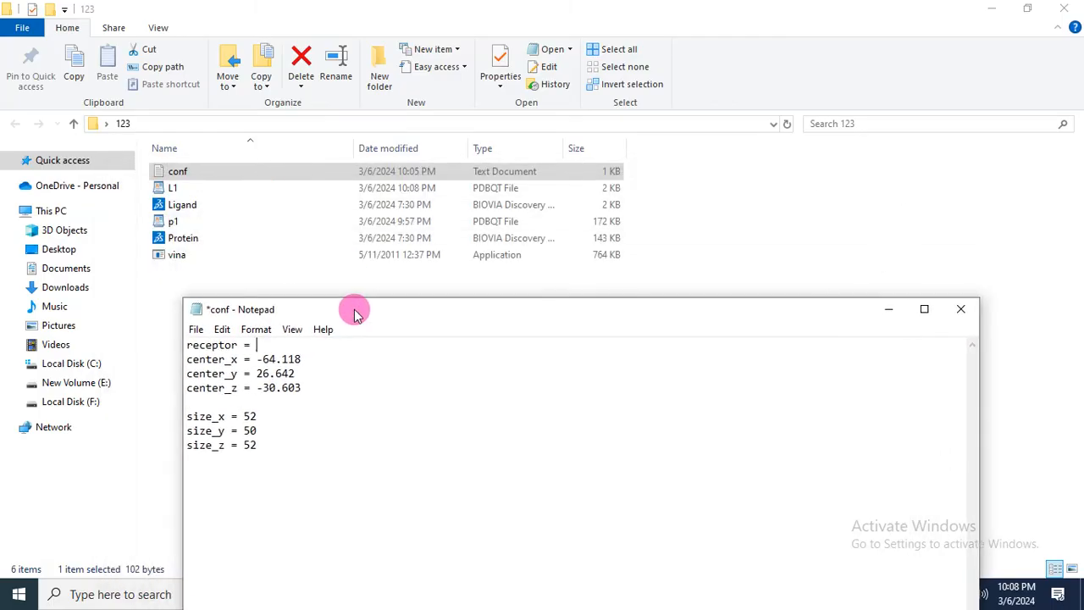
text(p)
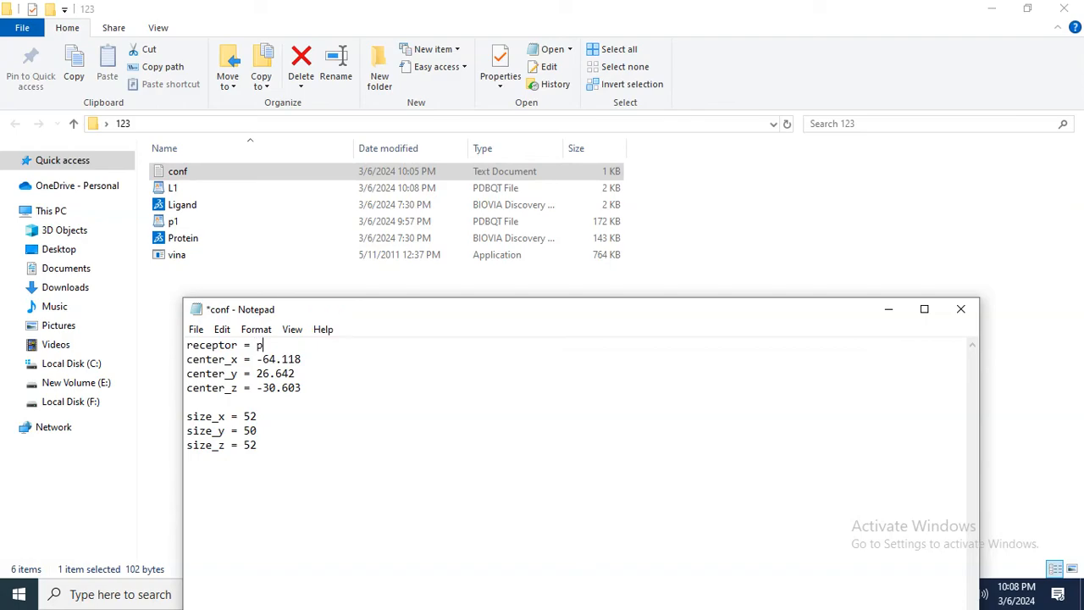
text(1.pdbqt)
key(Return)
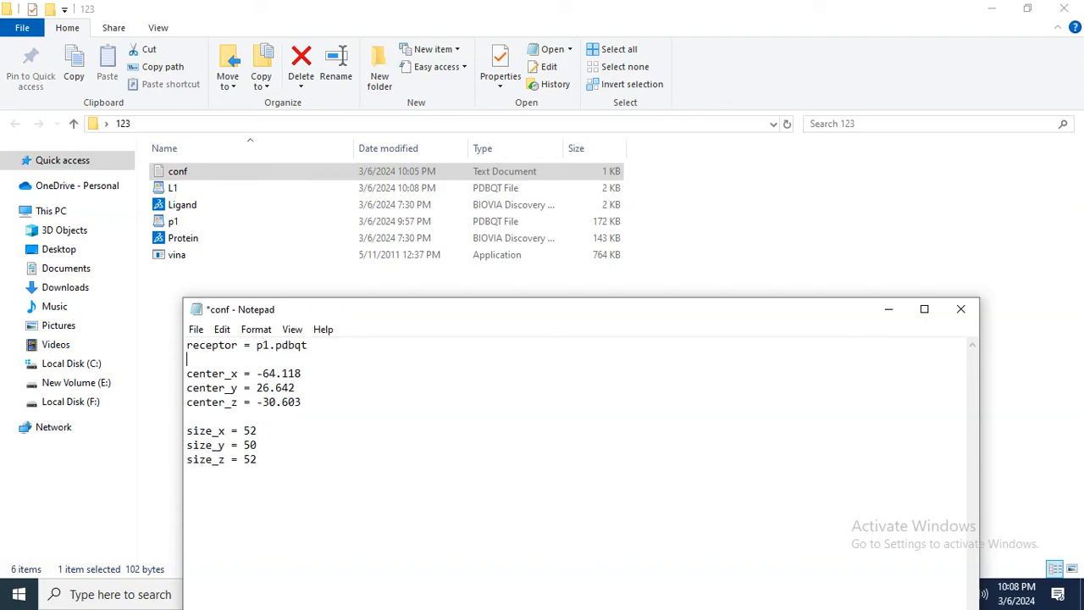
text(ligand = L1.pdbqt)
key(Return)
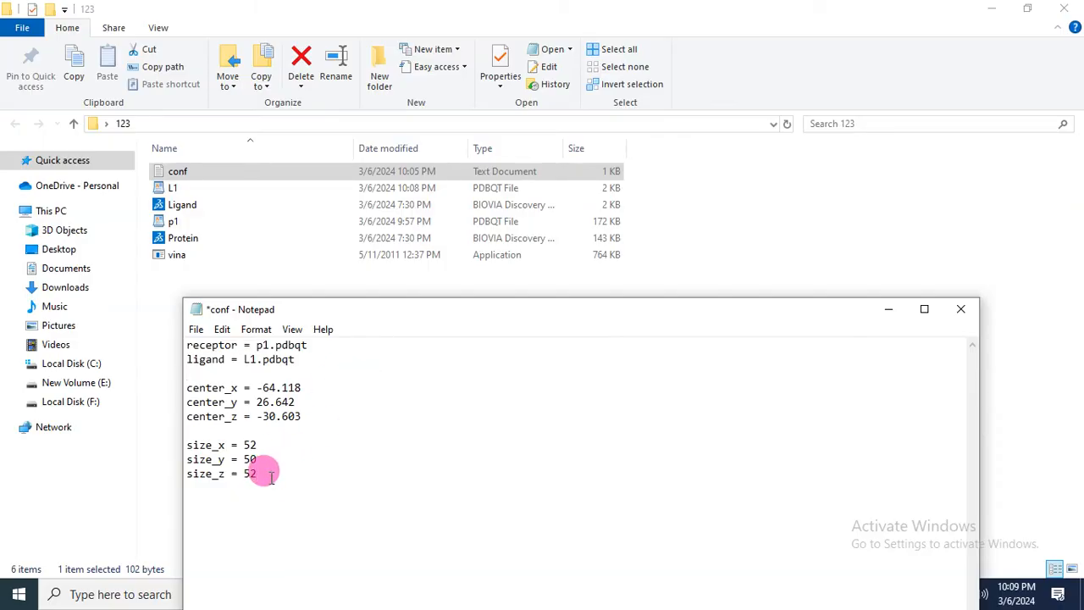
Step: Drop the unfinished 'exhaustivness = 16' line, save conf.txt and close Notepad
key(Return)
key(Return)
text(e)
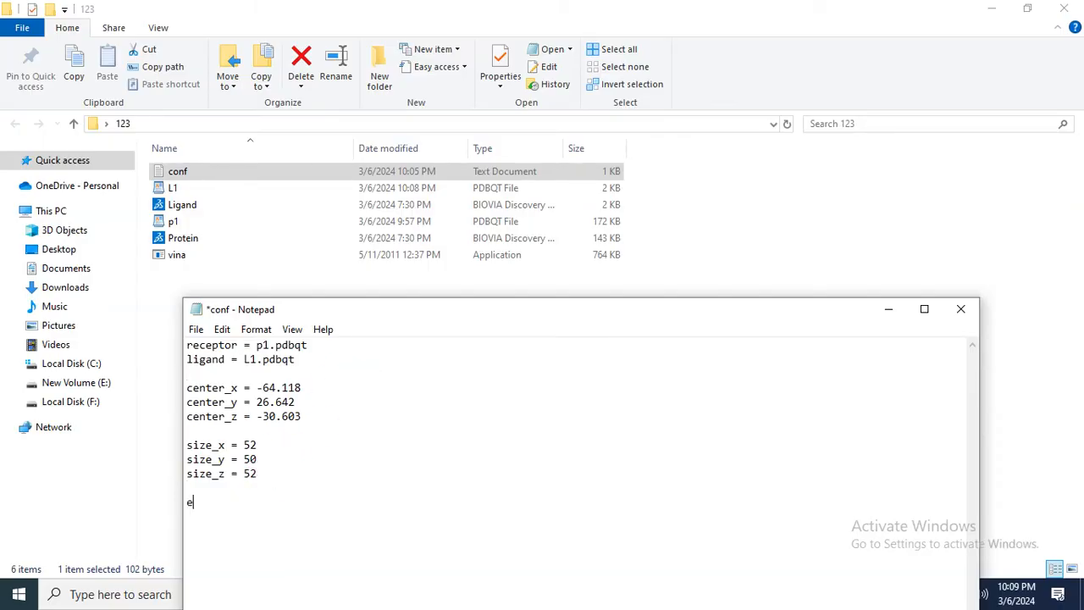
text(xhaustivness = 16)
key(BackSpace)
key(BackSpace)
key(BackSpace)
key(BackSpace)
key(BackSpace)
key(BackSpace)
key(BackSpace)
key(BackSpace)
key(BackSpace)
key(BackSpace)
key(BackSpace)
key(BackSpace)
key(BackSpace)
key(BackSpace)
key(BackSpace)
key(BackSpace)
key(BackSpace)
key(BackSpace)
click(196, 330)
click(225, 401)
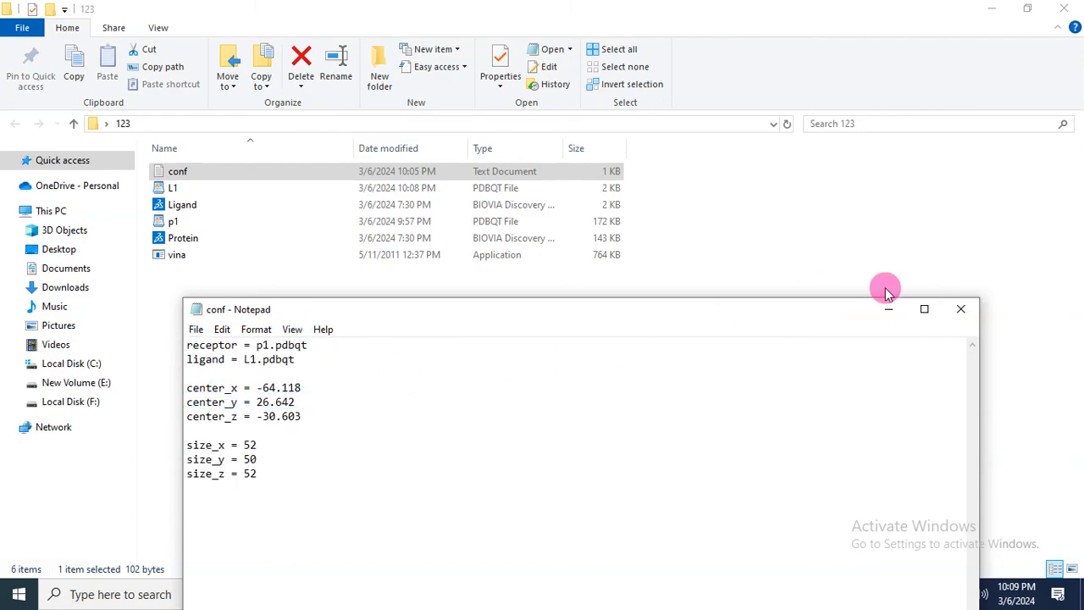
click(968, 308)
click(386, 407)
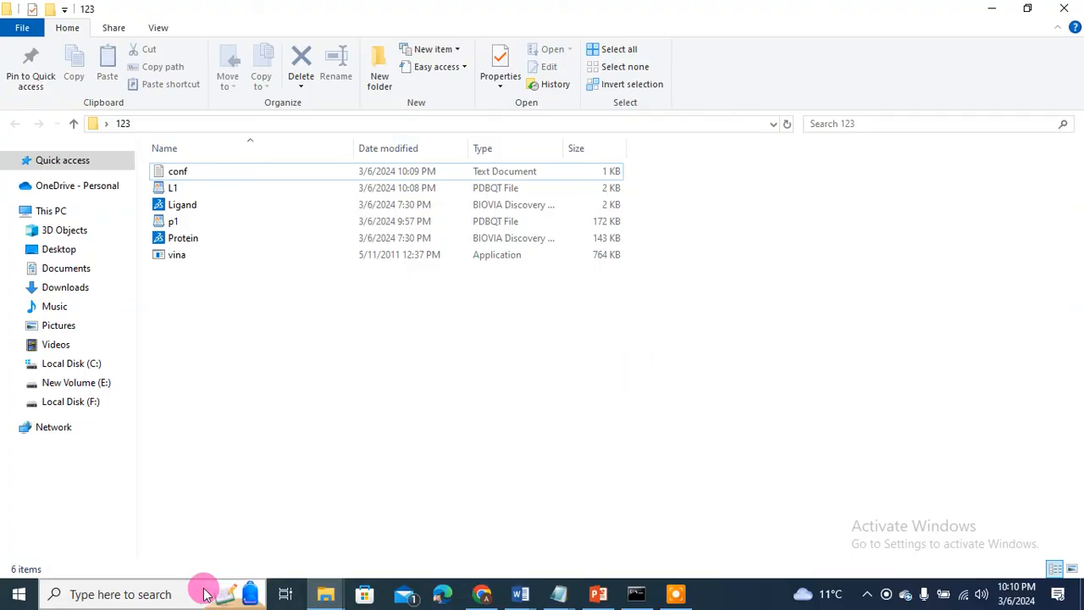
Step: Launch Command Prompt by searching 'cmd' and position its window
click(162, 591)
text(cmd)
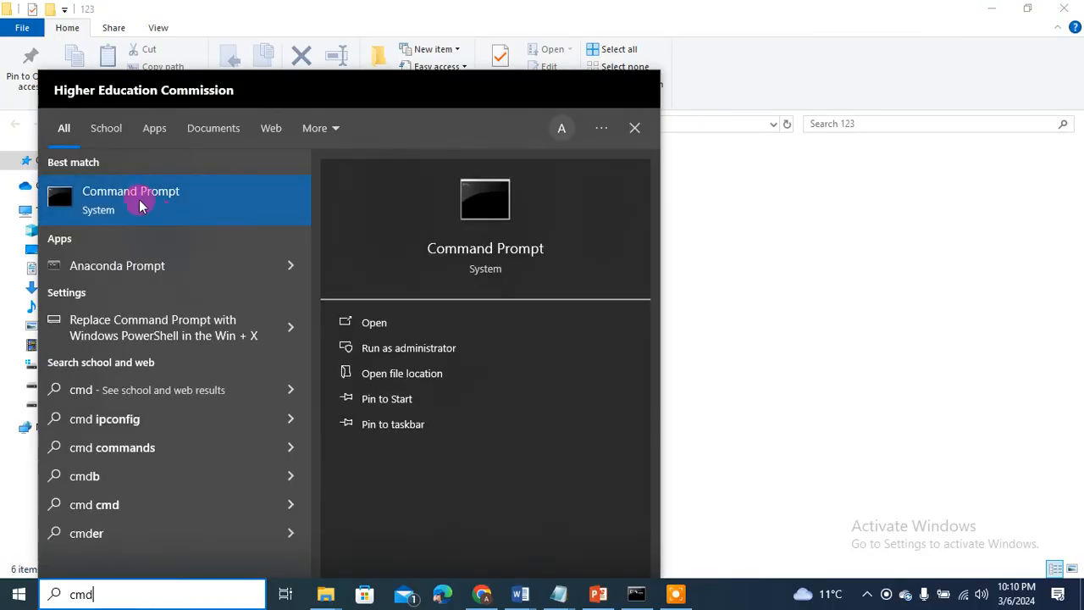
click(374, 324)
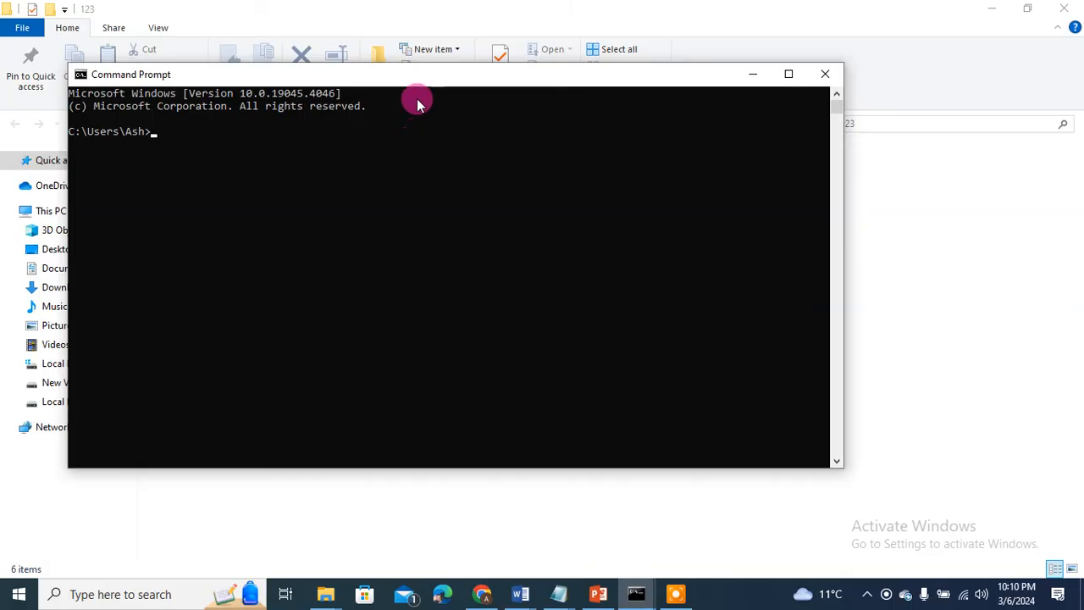
drag(420, 84, 554, 306)
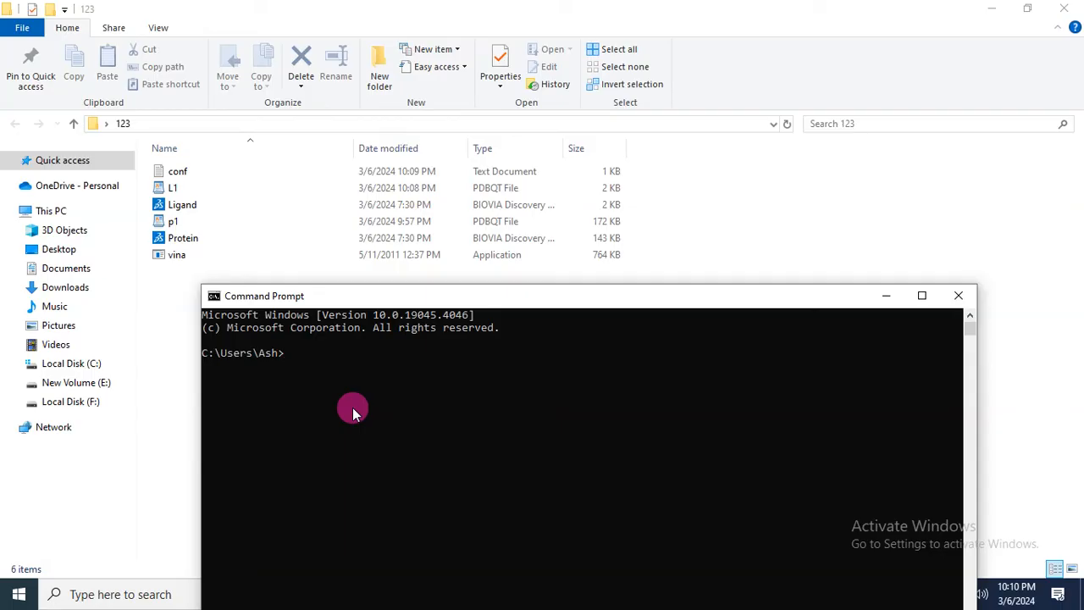
Step: Run cd.. twice to reach C:\, then bring the 123 folder window forward
text(cd..)
key(Return)
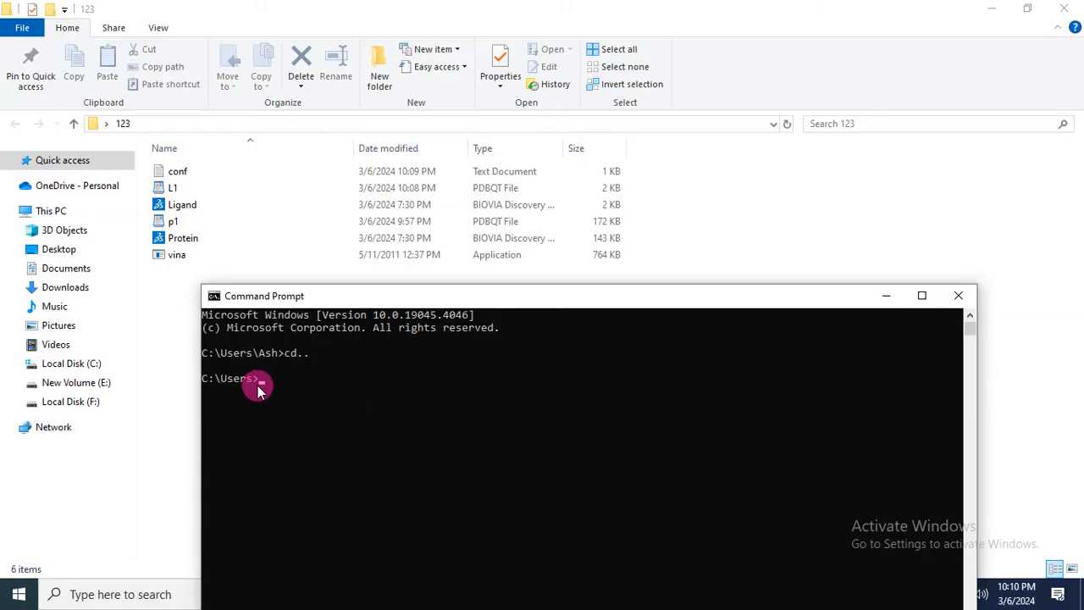
text(cd)
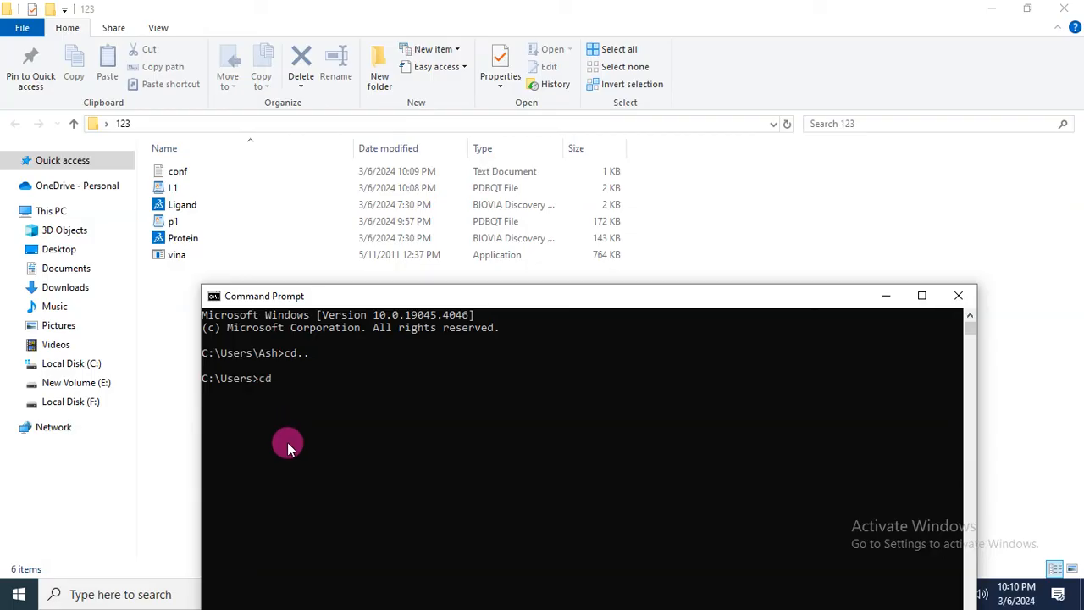
text(..)
key(Return)
click(231, 438)
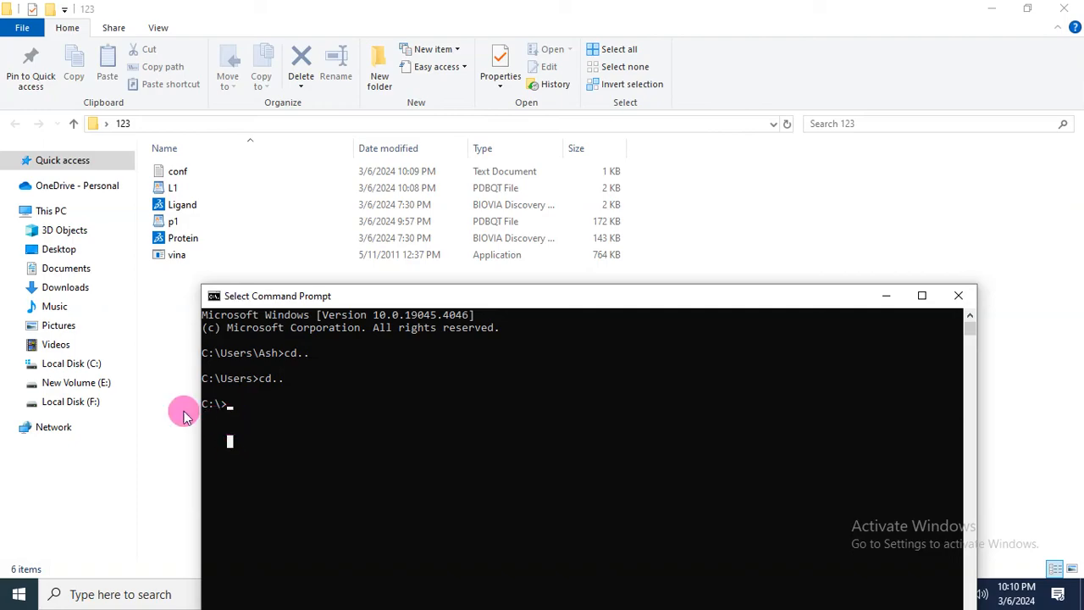
click(178, 356)
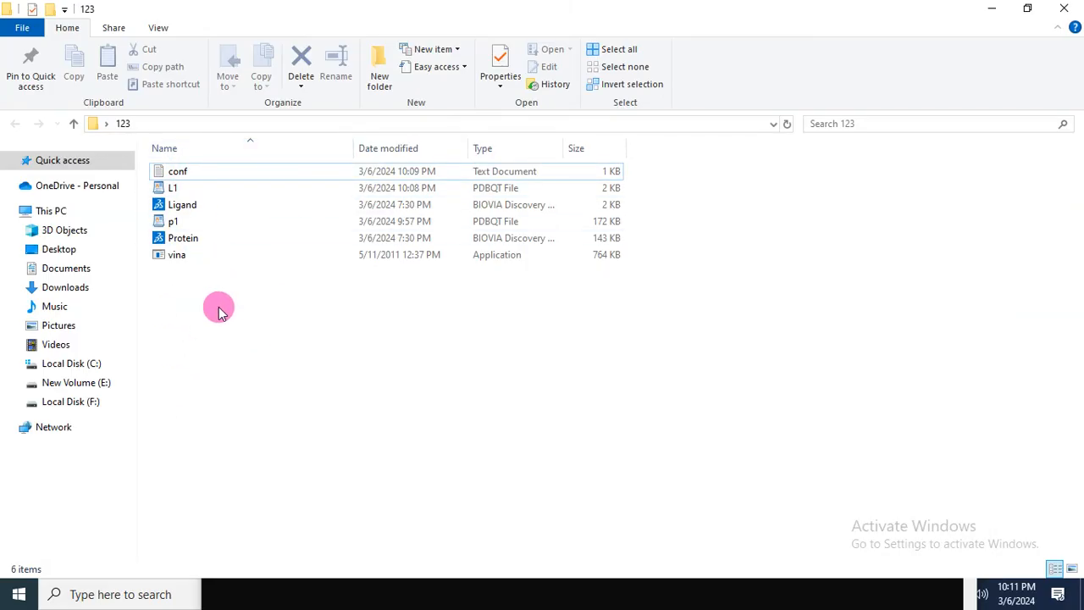
Step: Copy the 123 folder's path from Explorer and cd into it in the console
click(282, 121)
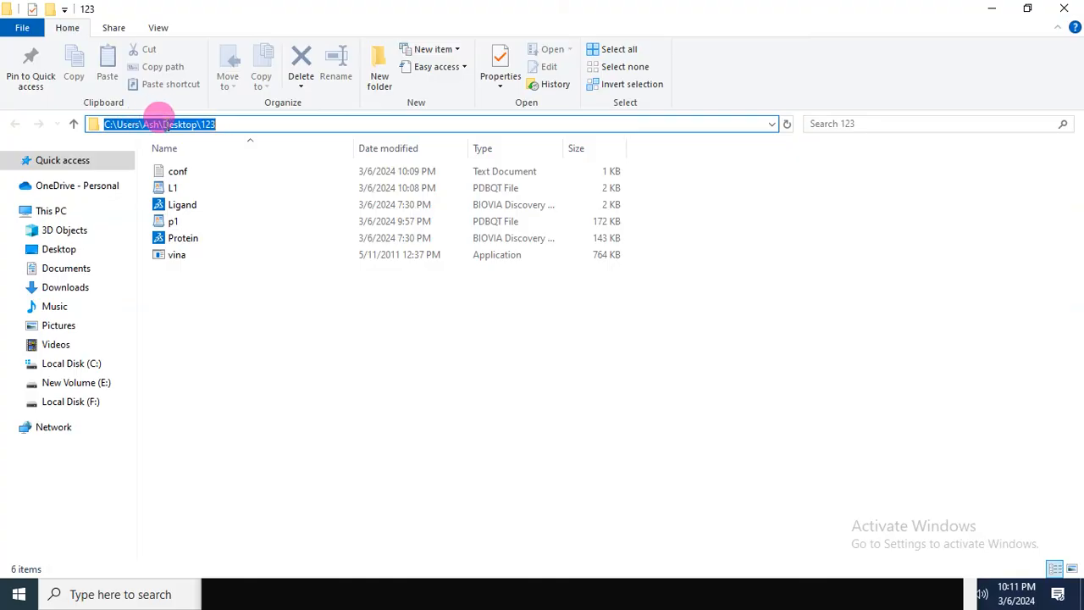
right_click(165, 124)
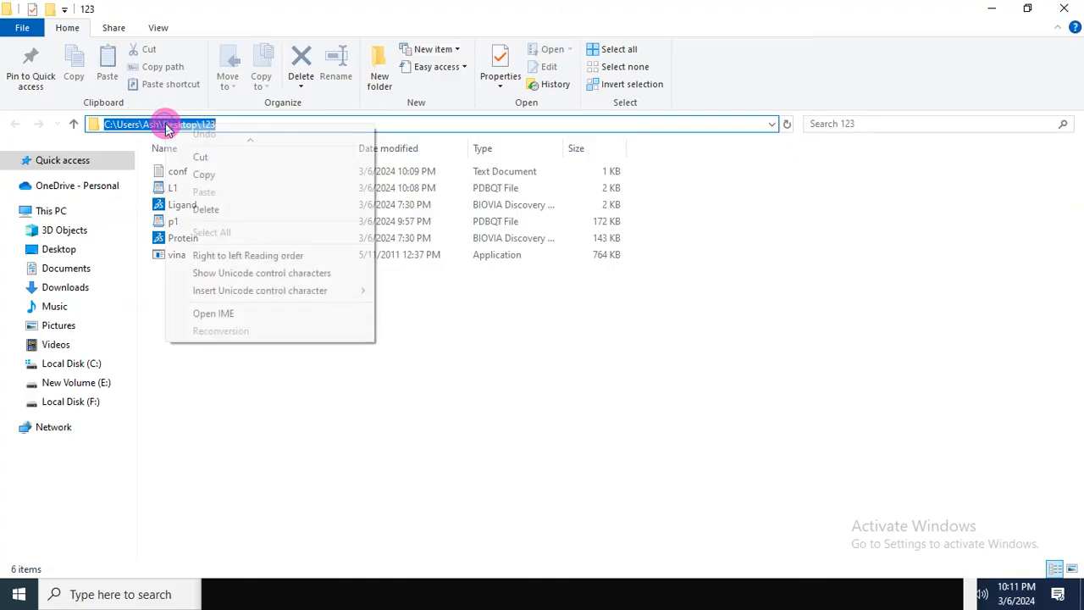
click(191, 175)
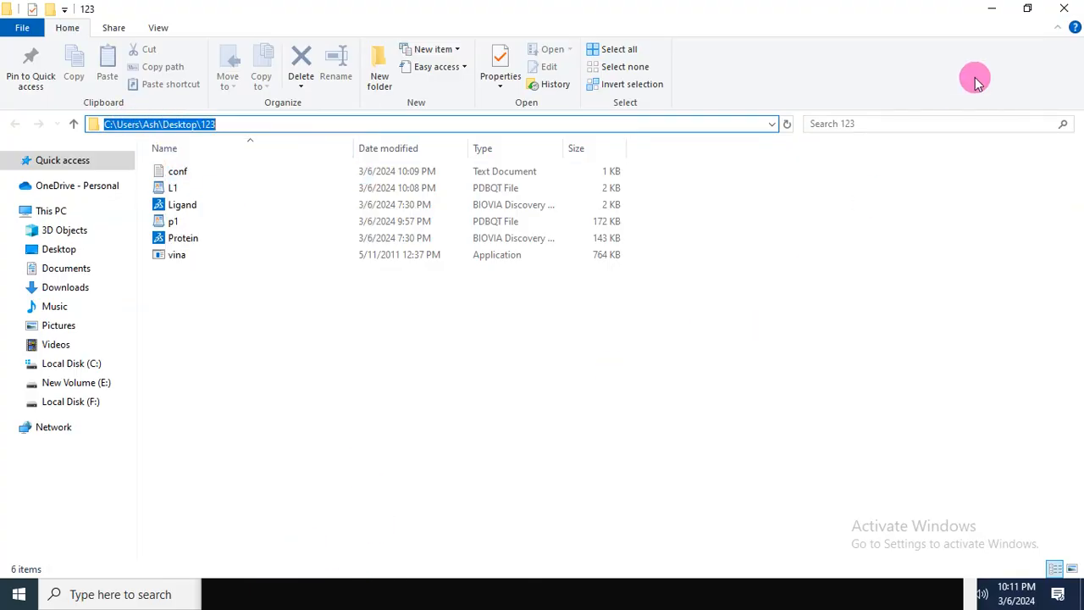
click(993, 8)
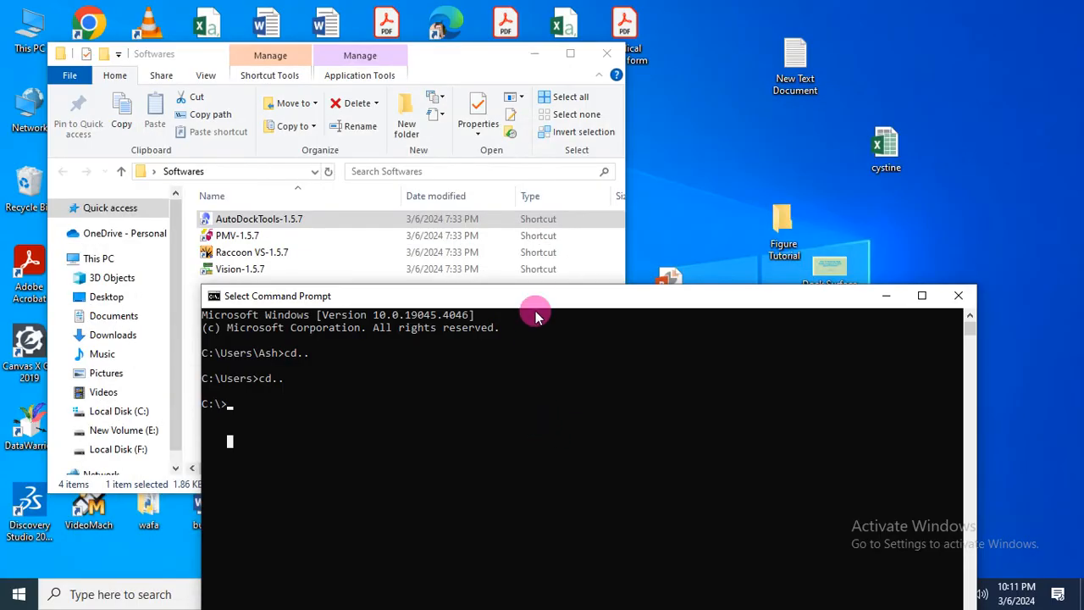
drag(534, 301, 530, 209)
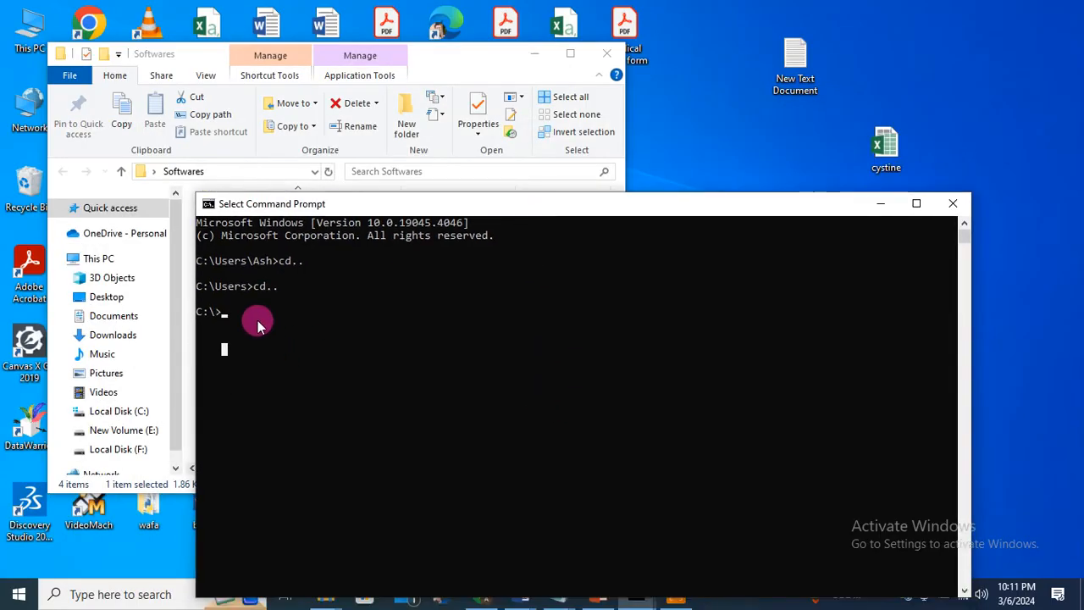
text(cd)
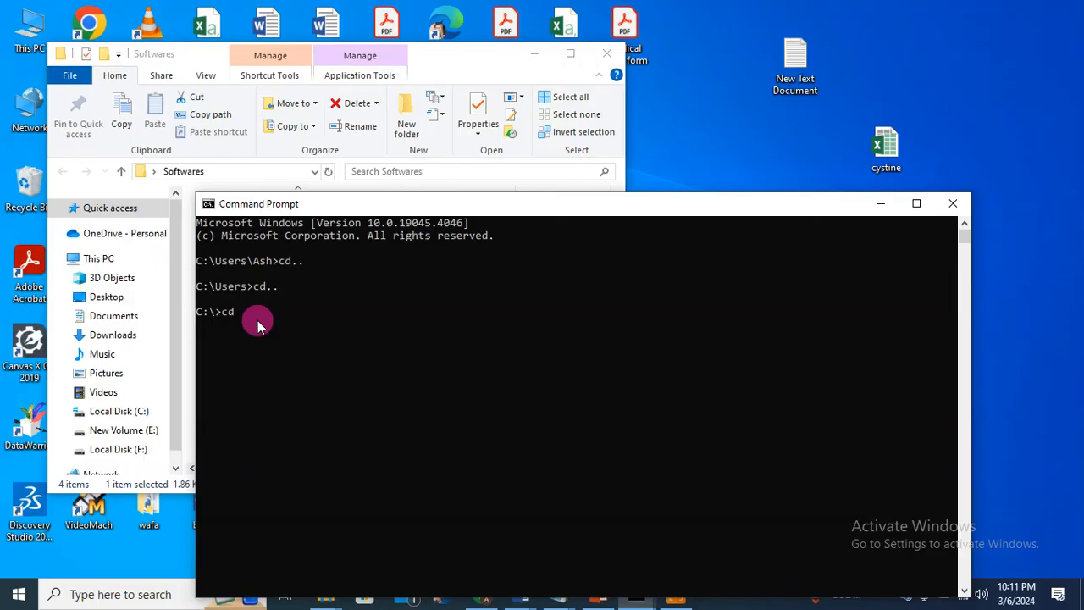
key(ctrl+v)
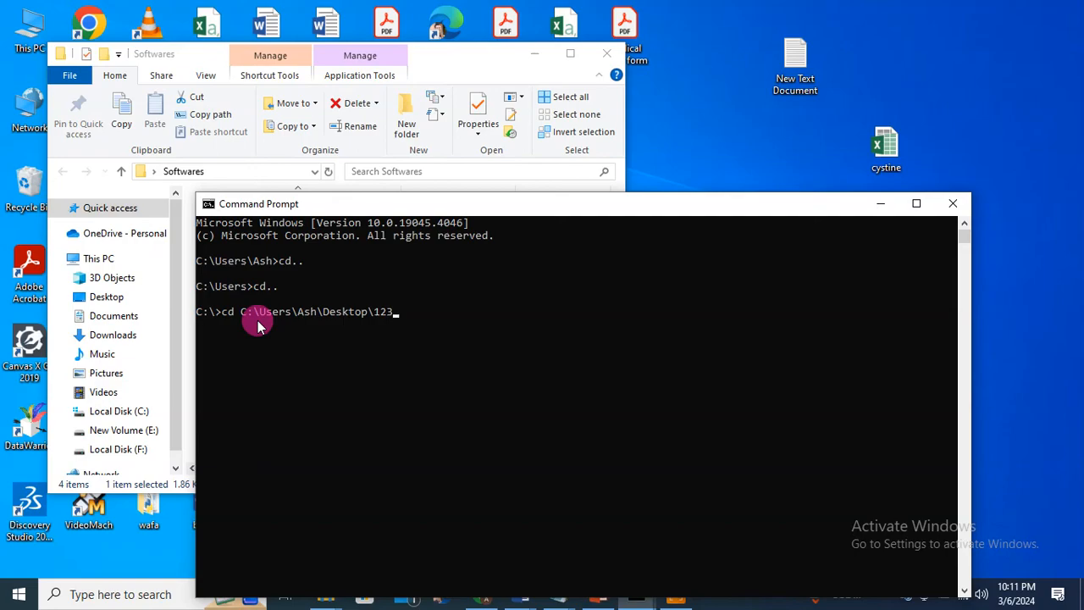
key(Return)
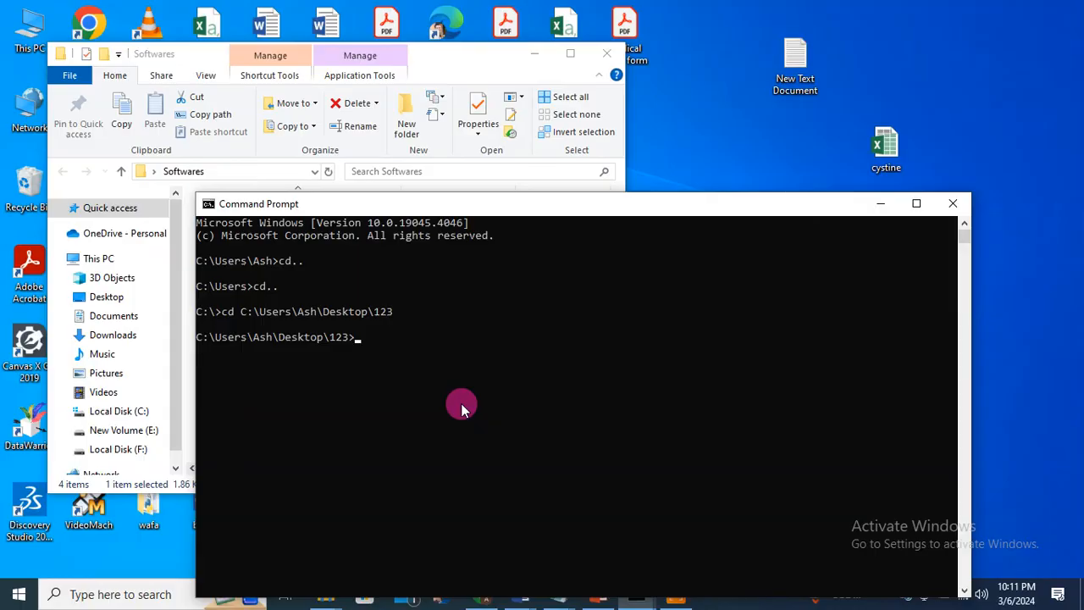
Step: List the folder's six files with dir and run vina to show its usage
text(dir)
key(Return)
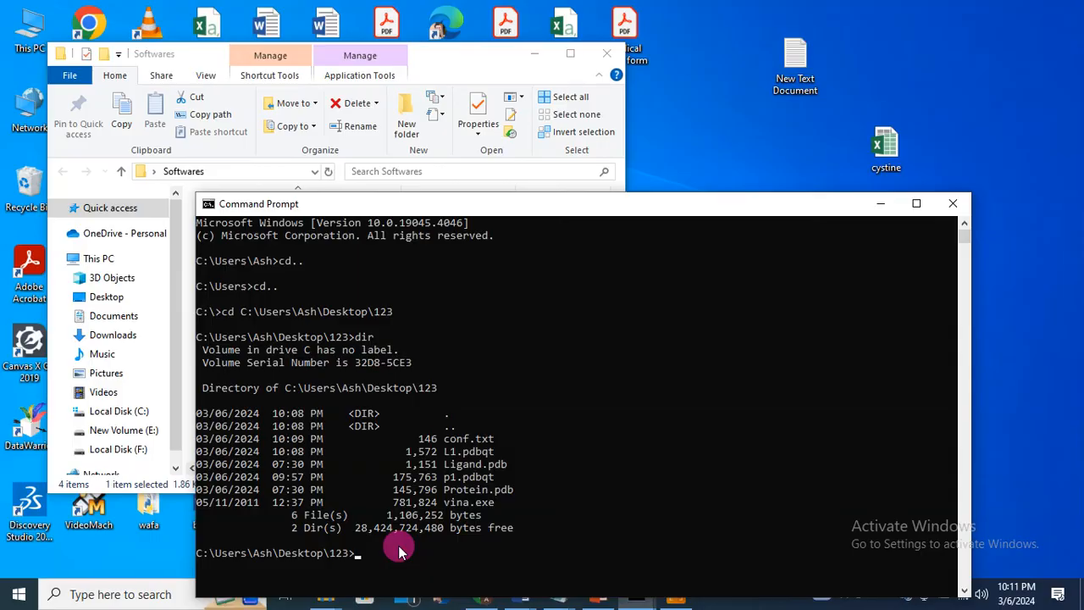
text(vina)
key(Return)
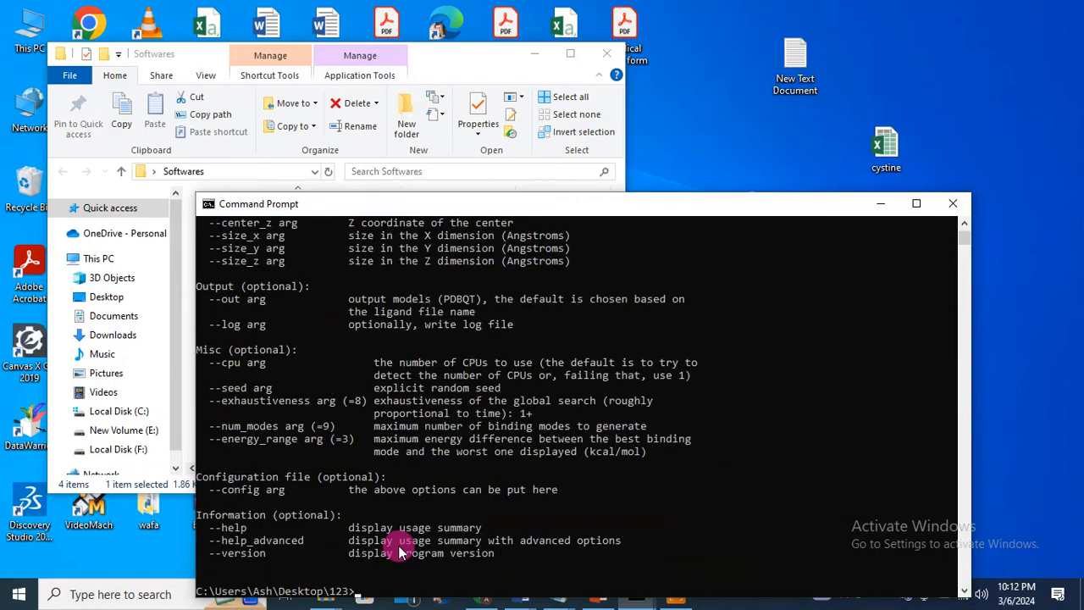
Step: Maximize the console to read Vina's help and type vina --config
click(908, 206)
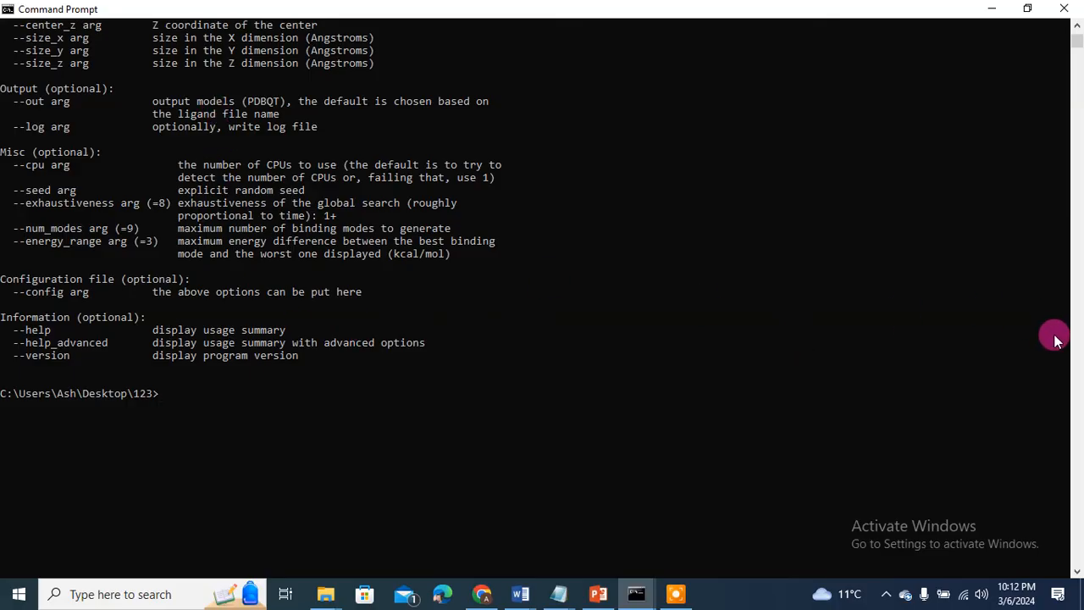
drag(1075, 45, 1074, 49)
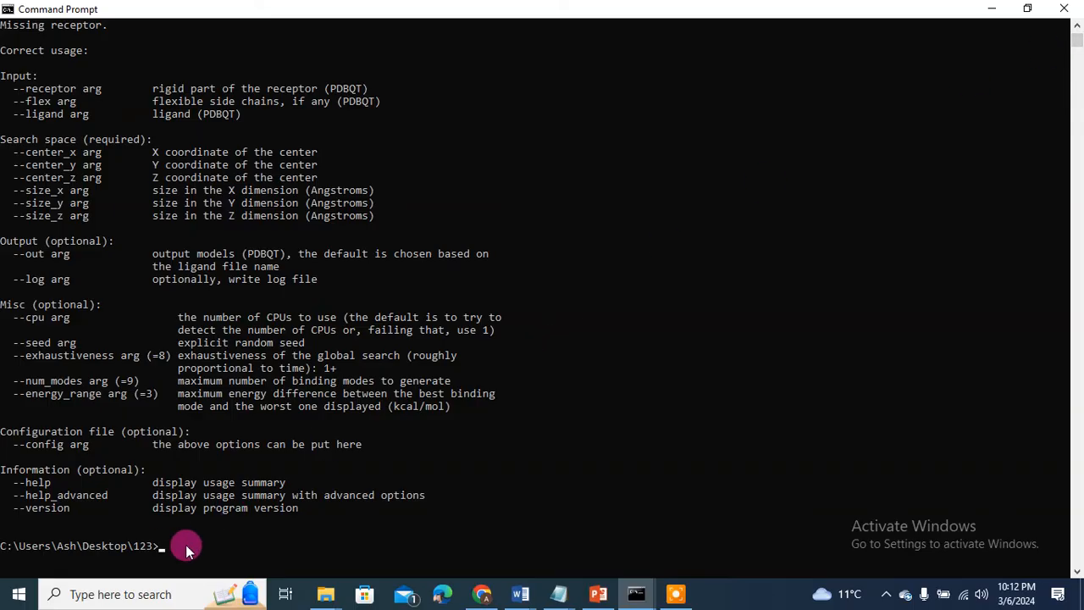
text(vina --config)
Step: Check the conf file name, then complete the command as vina --config conf.txt --out test_dock.pdbqt
click(325, 595)
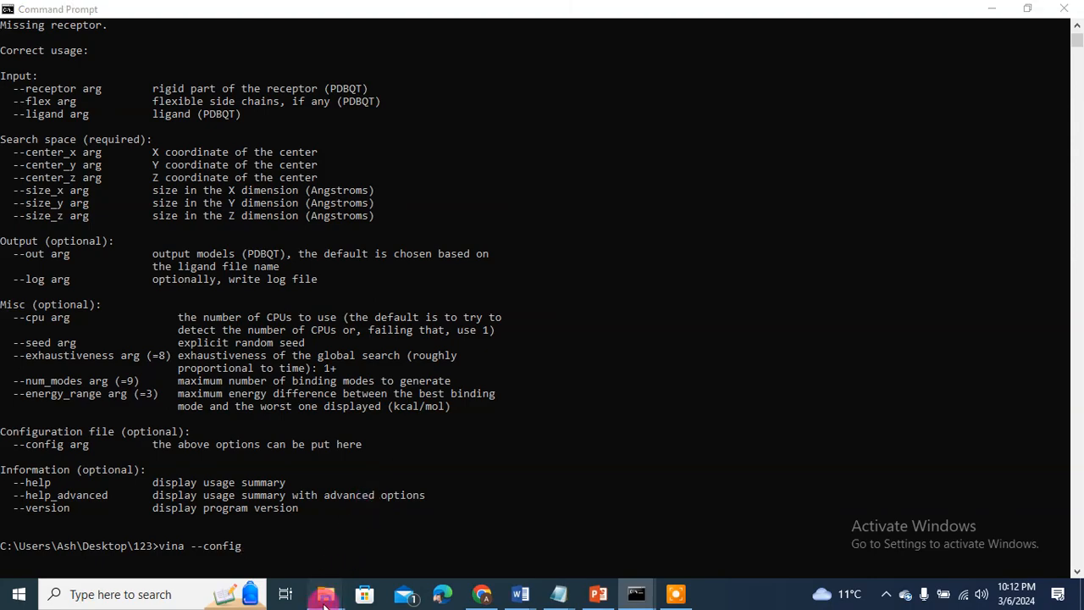
click(504, 548)
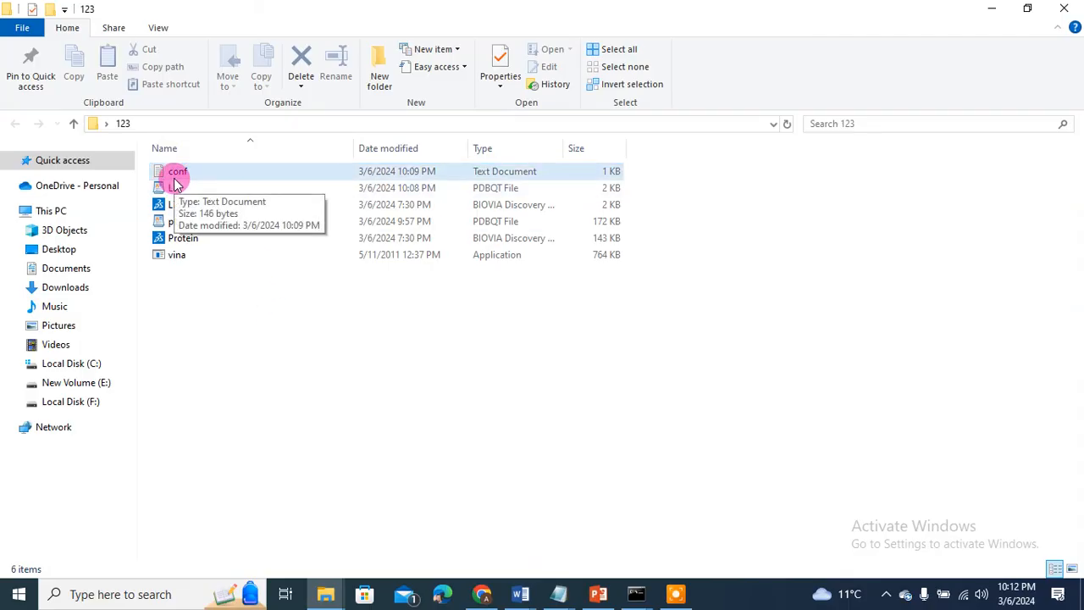
click(990, 10)
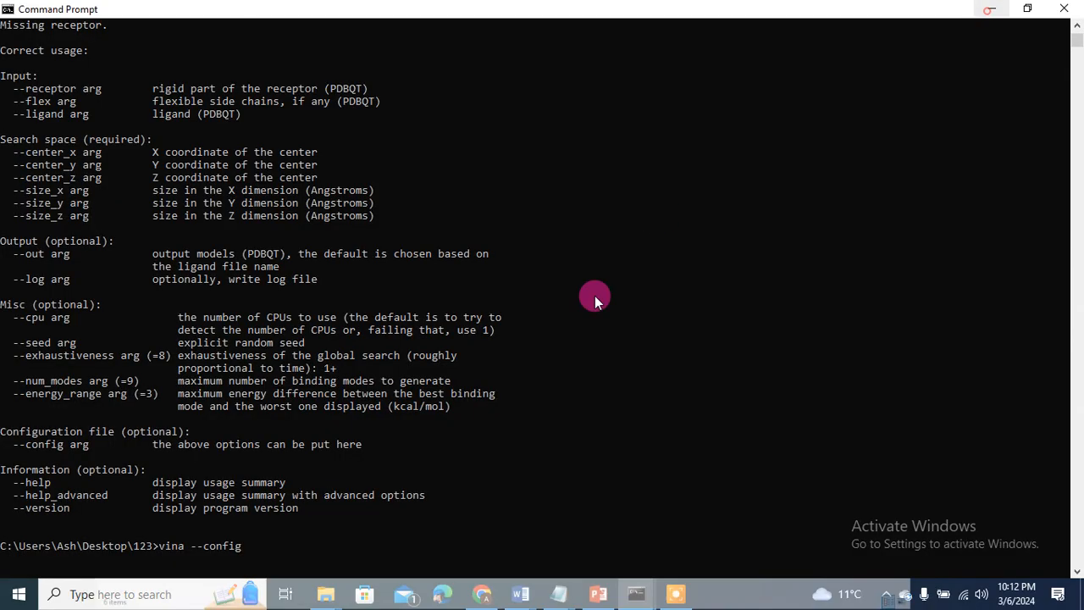
text(onf.)
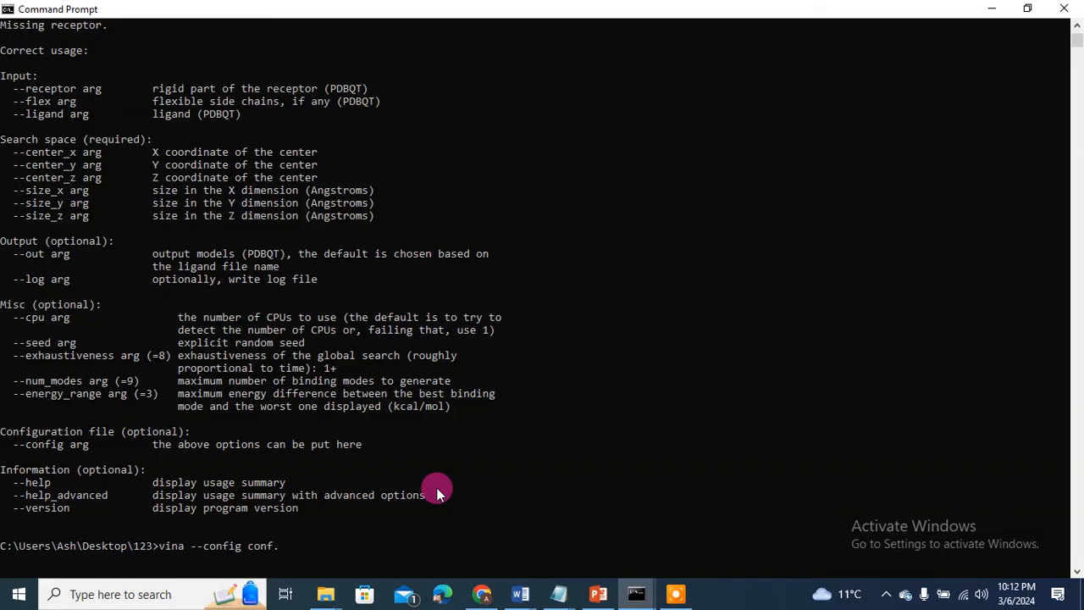
text(txt --)
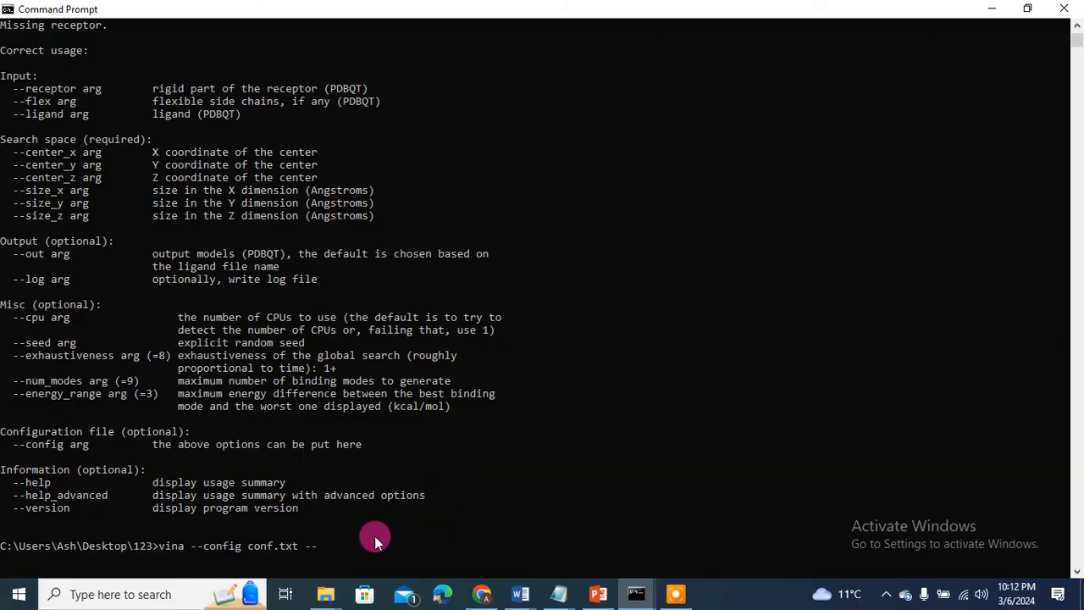
text(out)
text(test_dock)
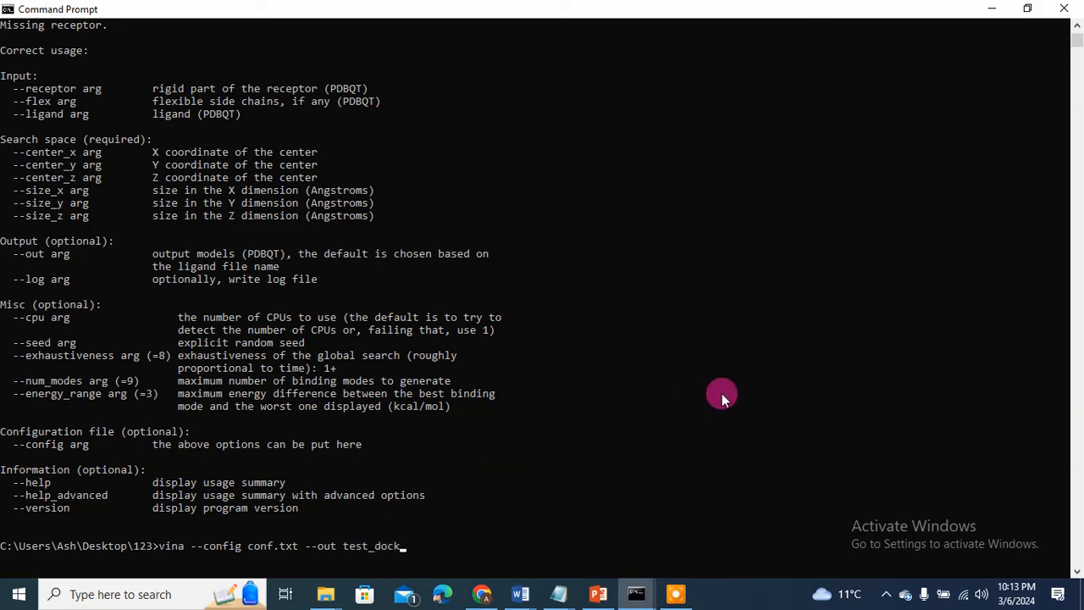
text(.pdbqt)
Step: Run the docking and review its nine binding modes, best affinity -5.1 kcal/mol
key(Return)
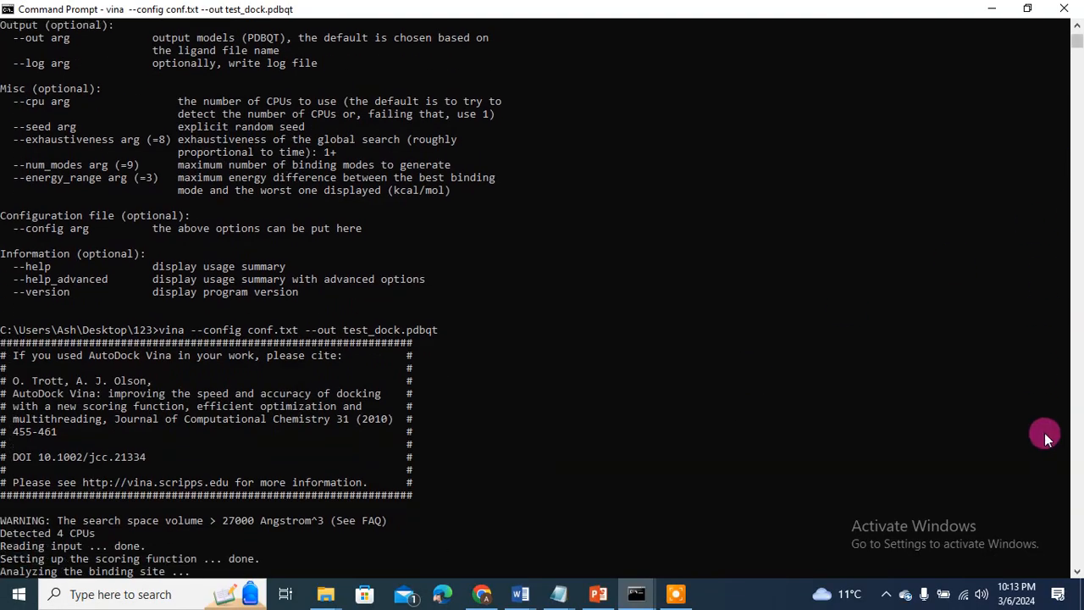
click(1077, 572)
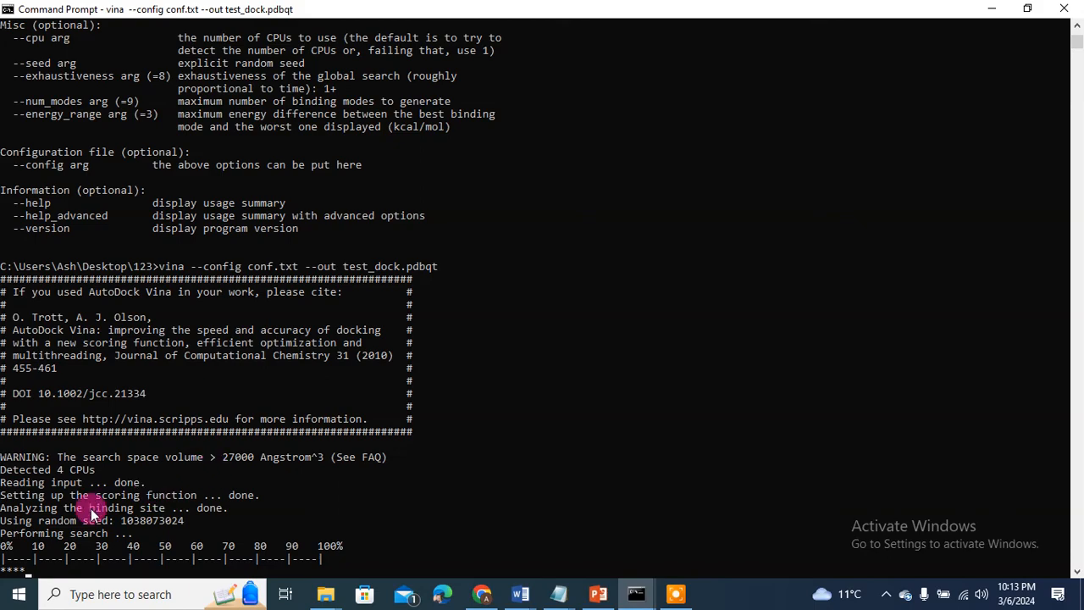
click(1077, 571)
click(1078, 572)
click(1077, 571)
click(1078, 572)
click(1078, 572)
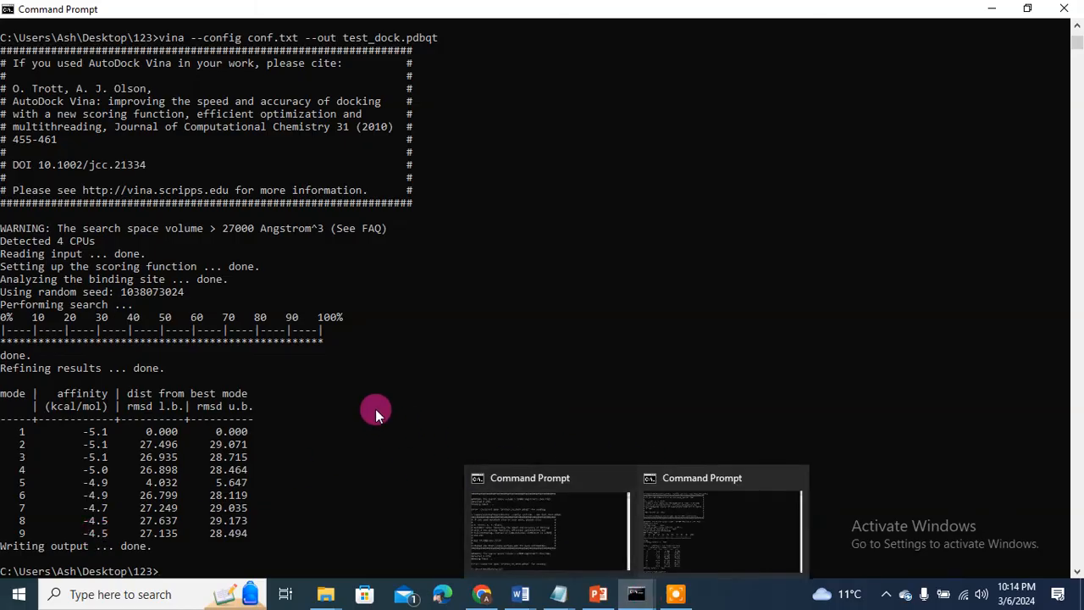
Step: Open the test_dock output file from the 123 folder in WordPad
mouse_move(328, 593)
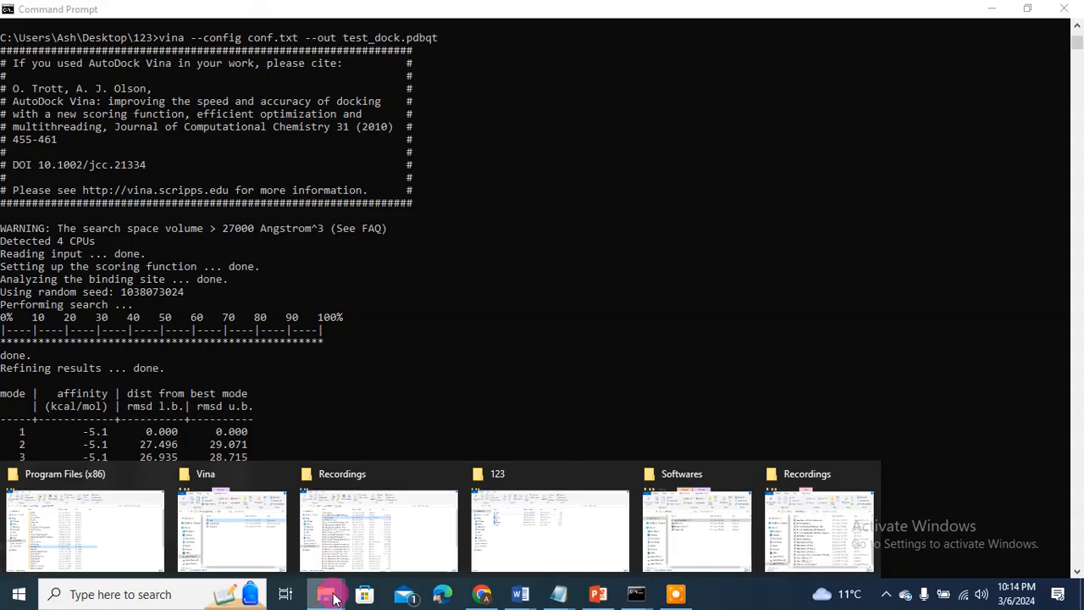
click(554, 520)
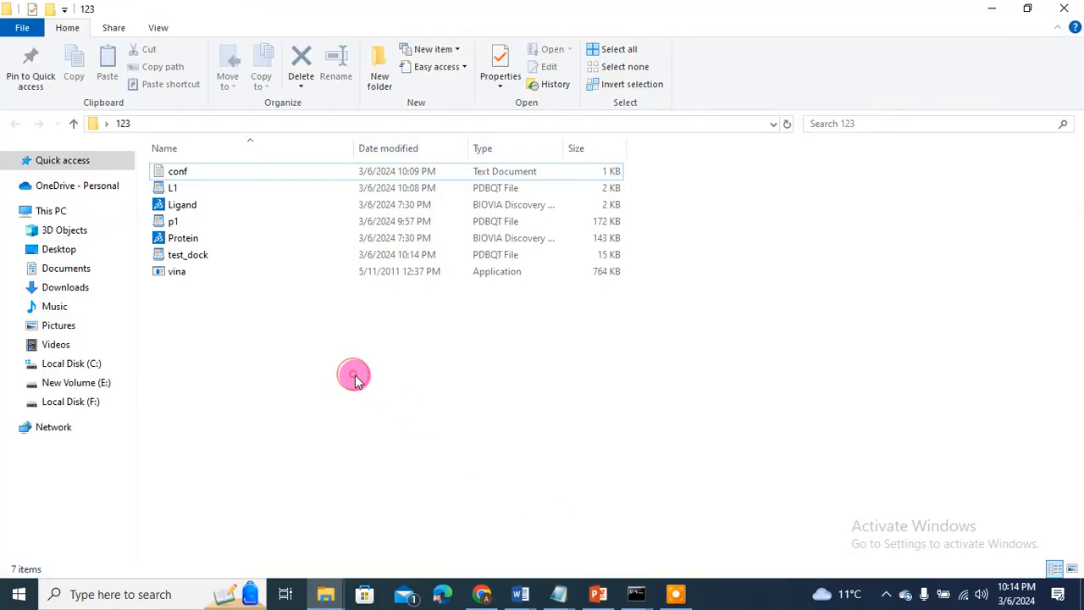
click(186, 256)
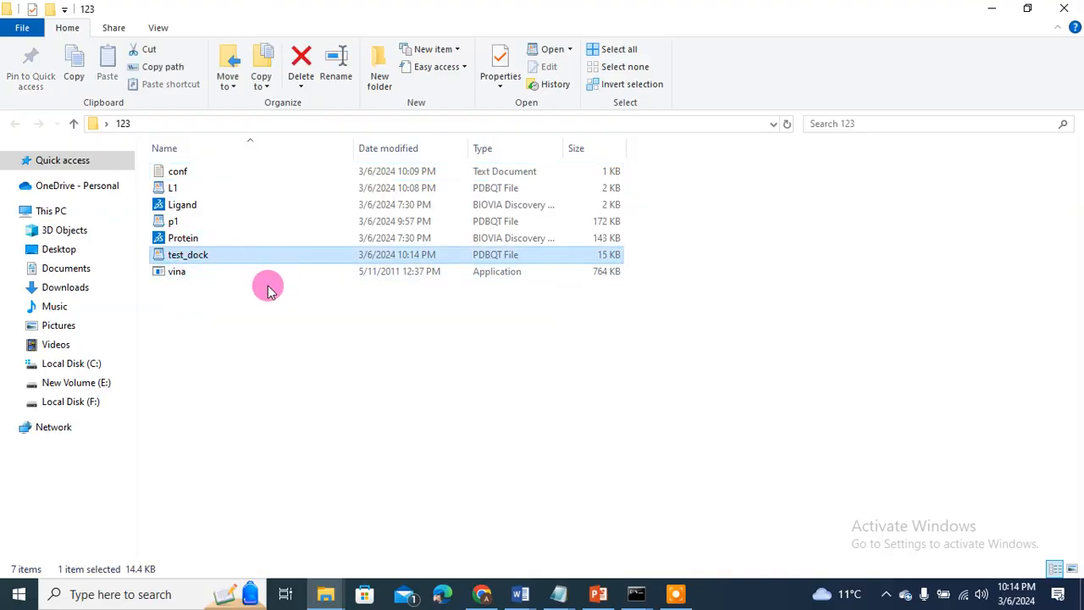
double_click(180, 253)
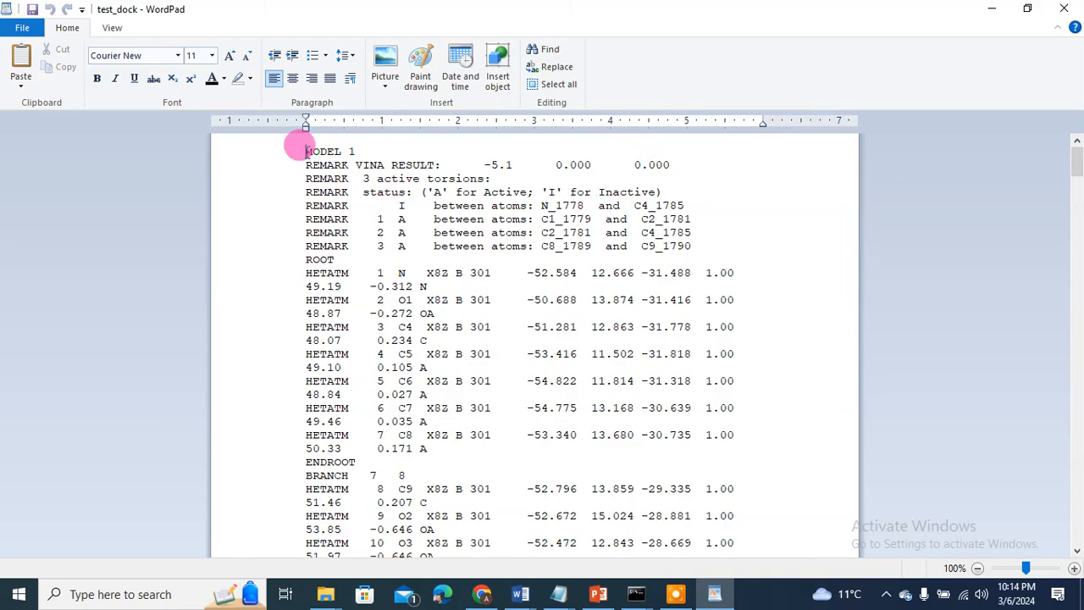
Step: Read through the docked models' Vina results, starting with MODEL 1 at -5.1, then minimize WordPad
drag(472, 164, 635, 172)
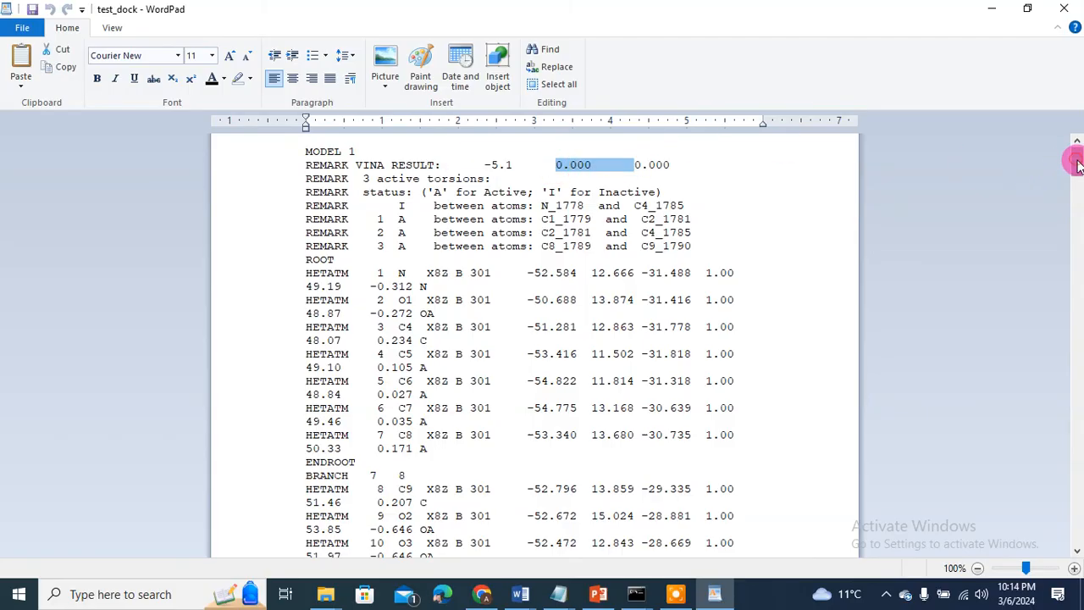
drag(1078, 163, 1078, 207)
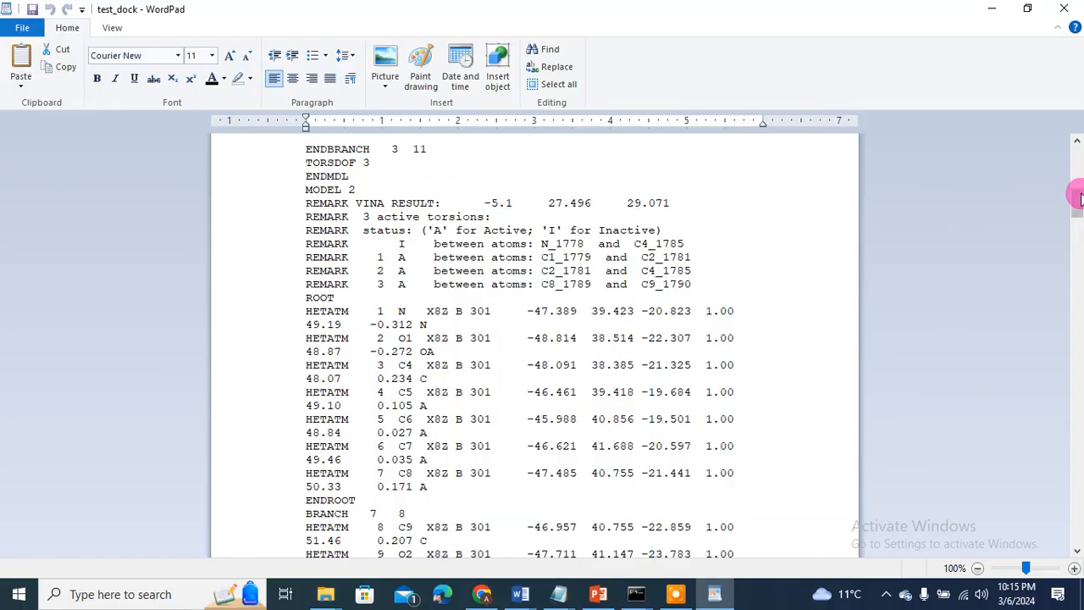
drag(1078, 204, 1077, 179)
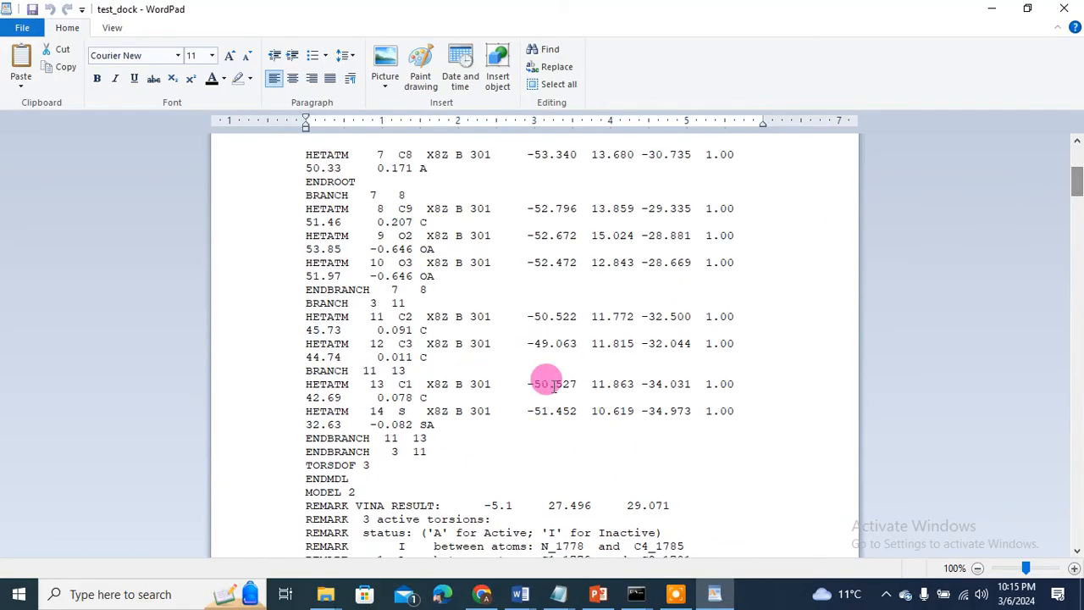
drag(432, 424, 275, 174)
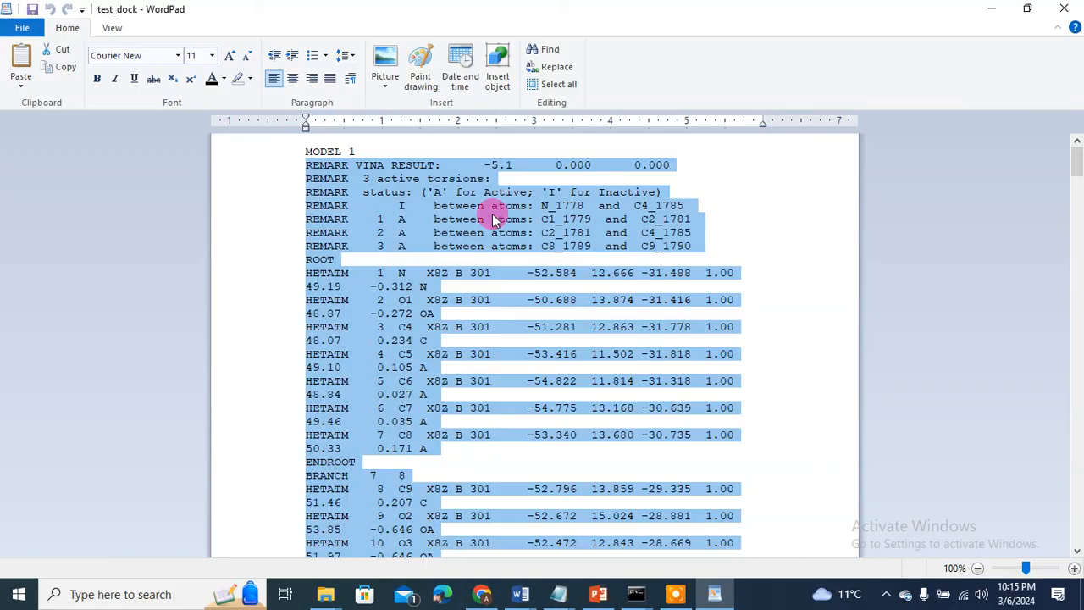
click(992, 9)
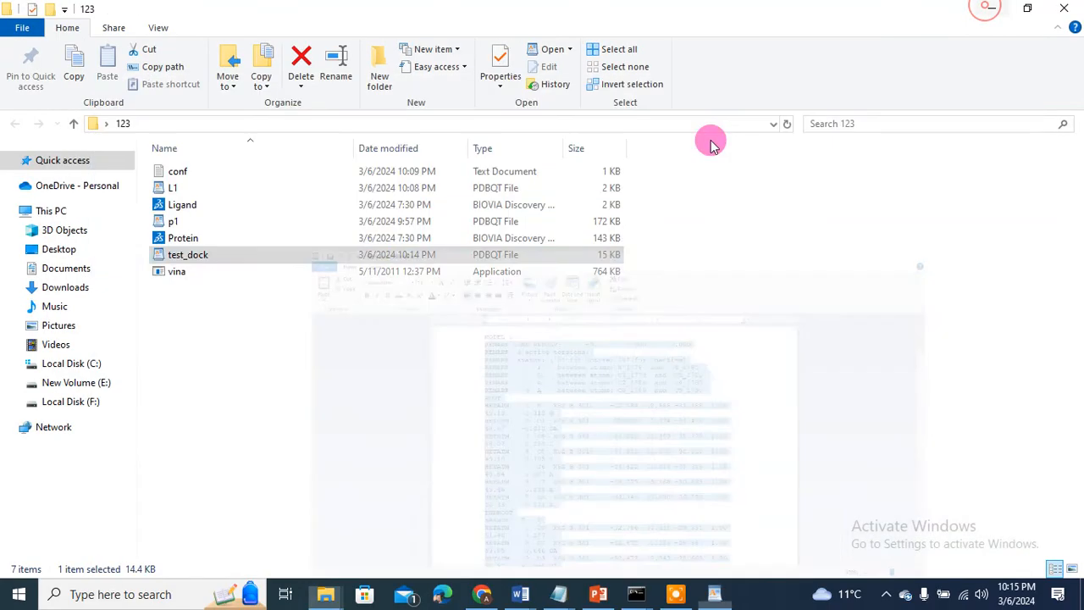
Step: Launch PyMOL through a Windows search for 'pymol'
click(147, 595)
text(pymol)
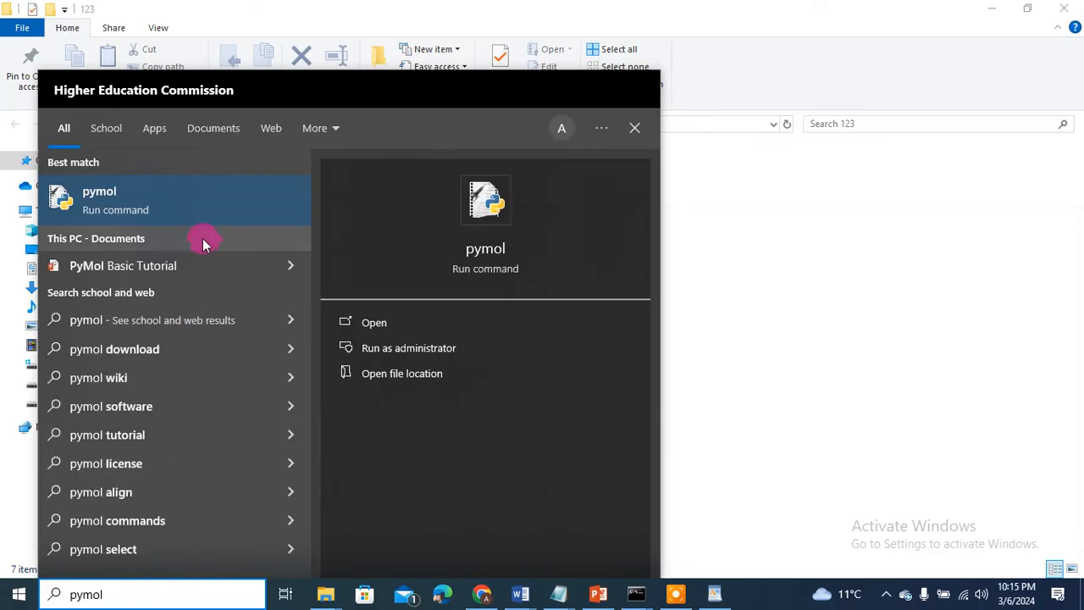
click(359, 320)
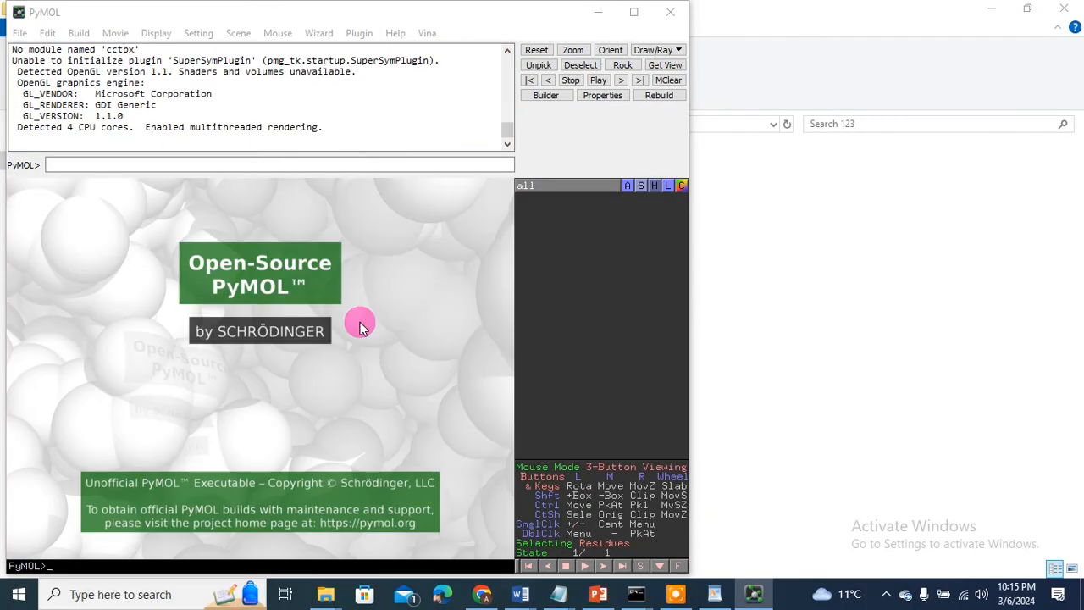
Step: Load the Protein file from Desktop\123 into PyMOL
click(20, 32)
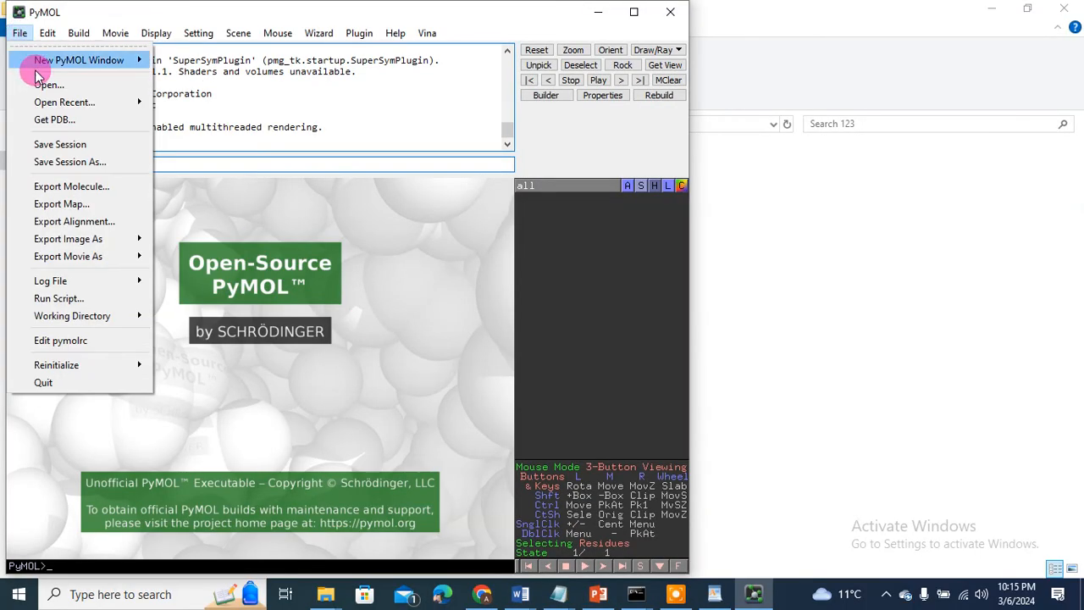
click(44, 85)
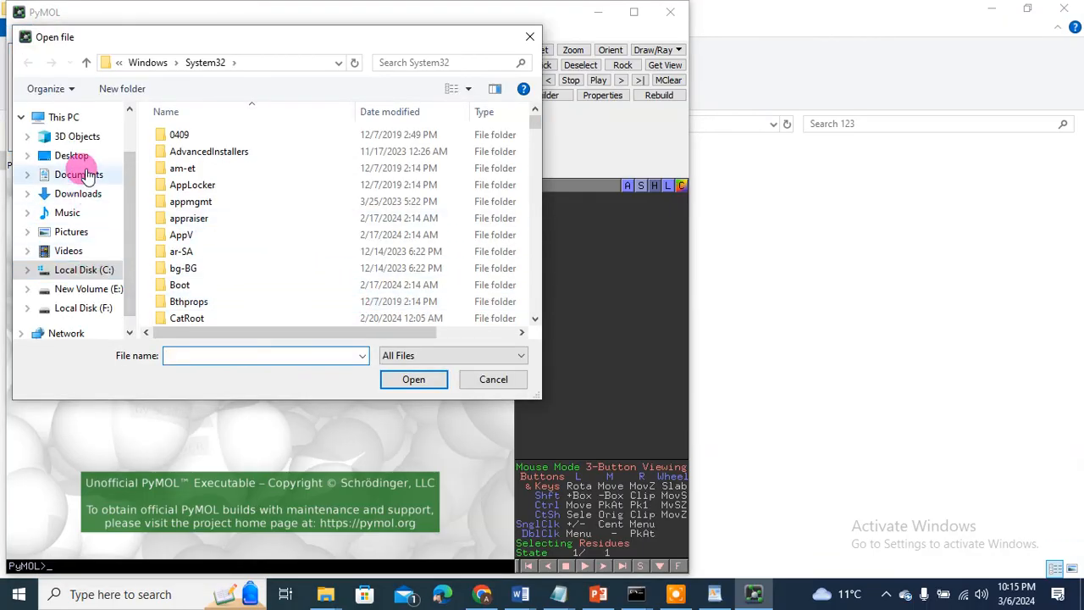
click(72, 156)
click(305, 167)
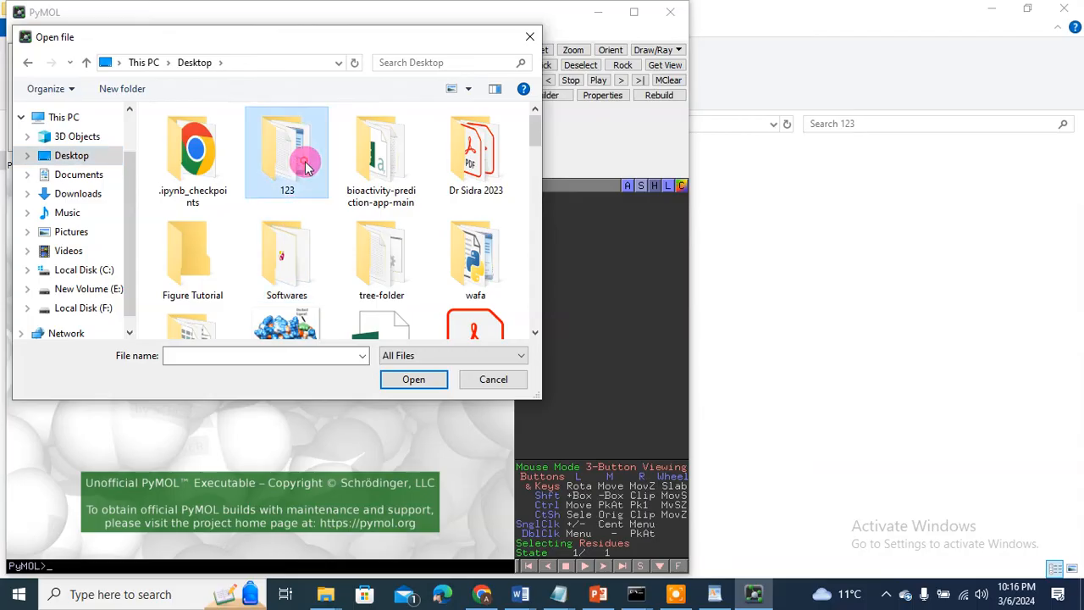
double_click(306, 167)
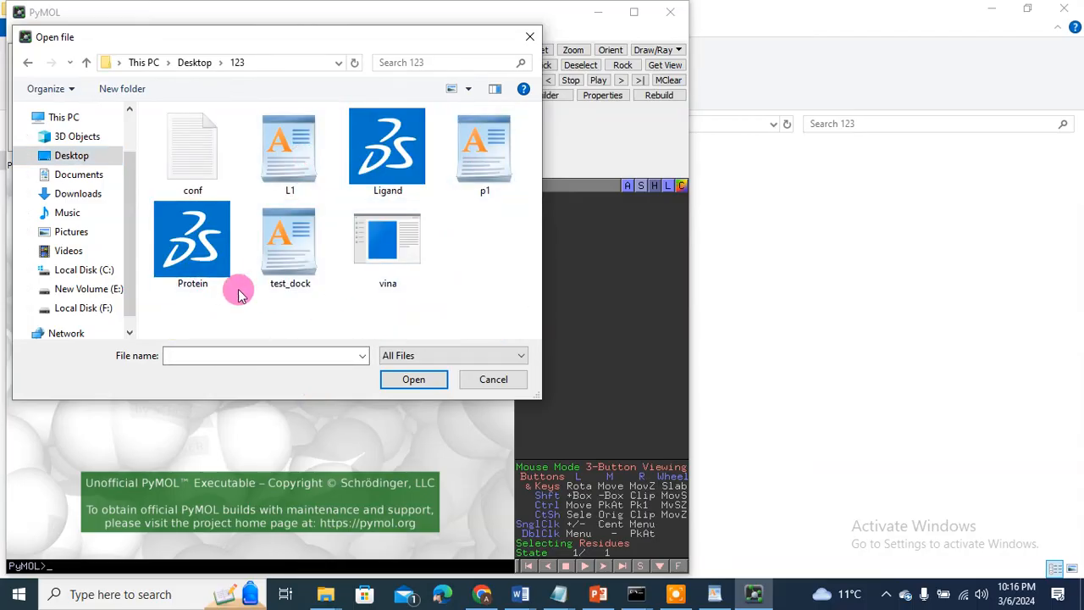
double_click(215, 247)
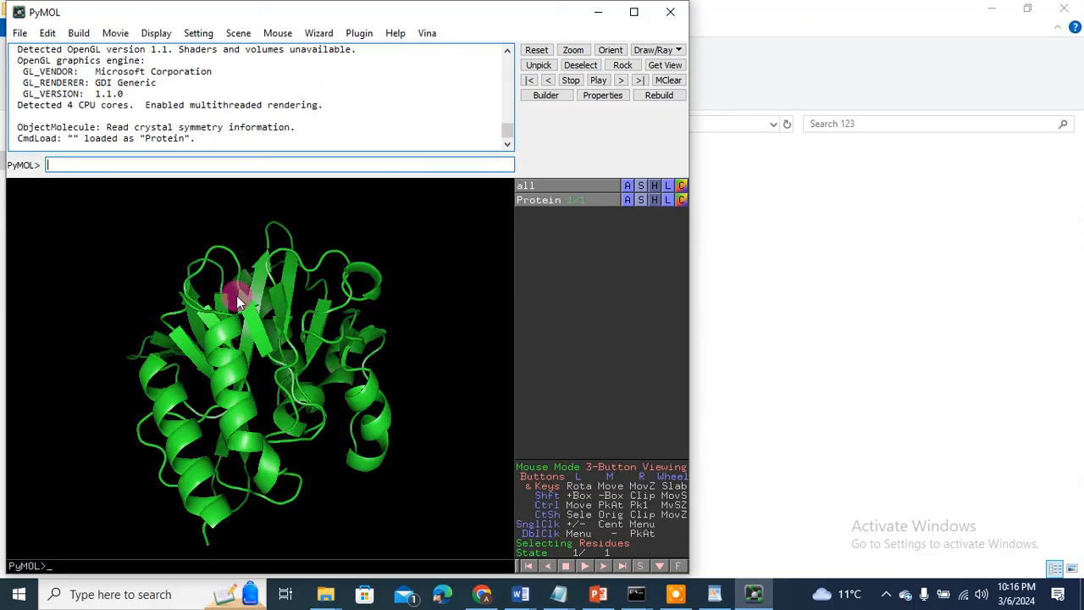
Step: Load test_dock's docked poses into PyMOL alongside the protein and rotate to find the ligand
click(19, 32)
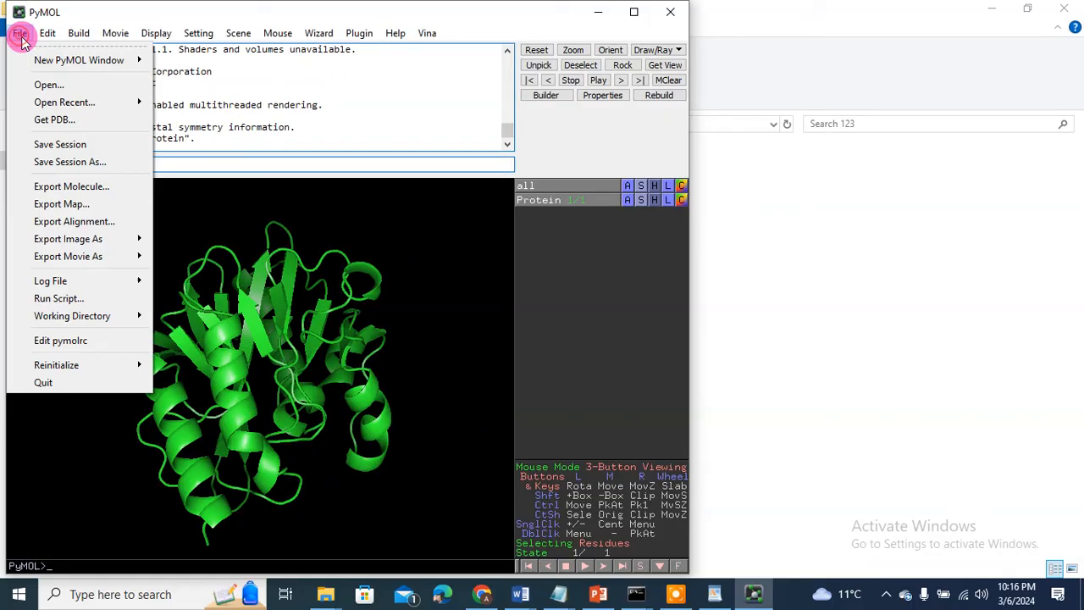
click(39, 86)
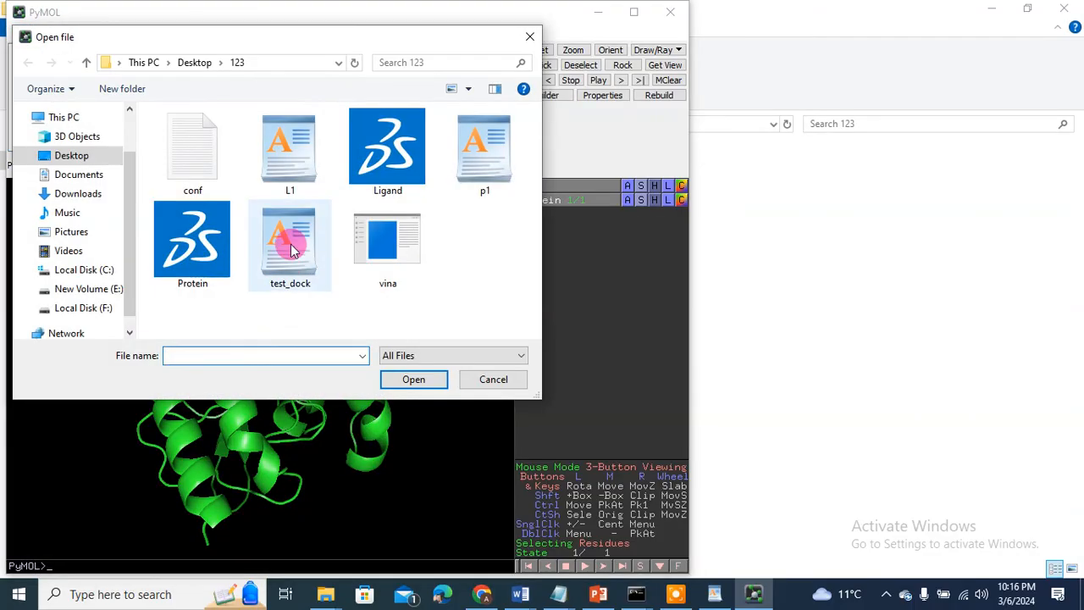
double_click(290, 248)
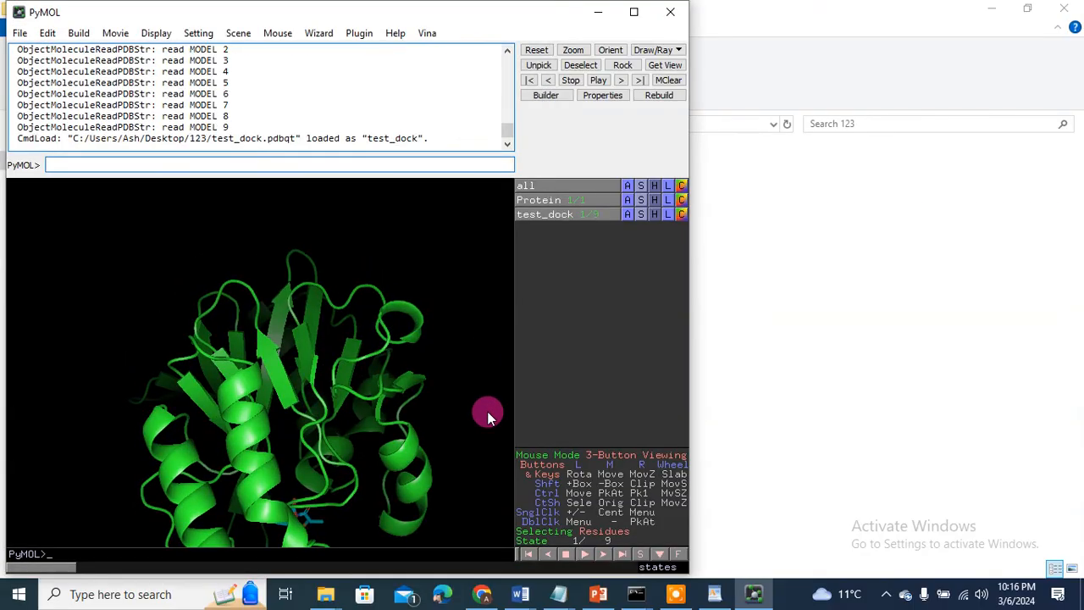
drag(317, 466, 240, 500)
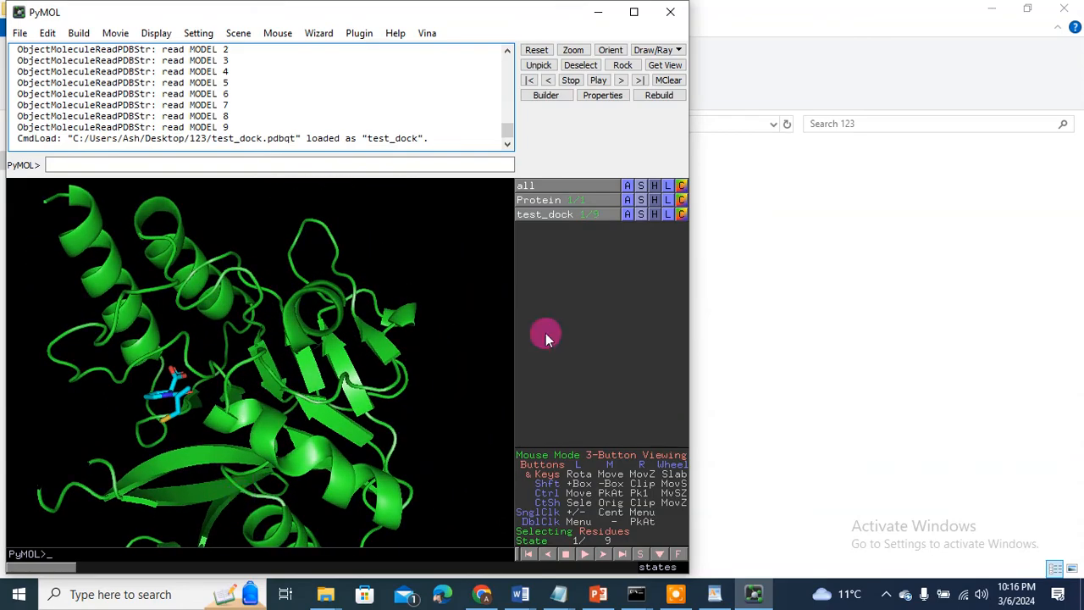
Step: Step through the nine docked pose states, rotating to keep the ligand visible, then minimize PyMOL
click(604, 554)
drag(363, 362, 224, 385)
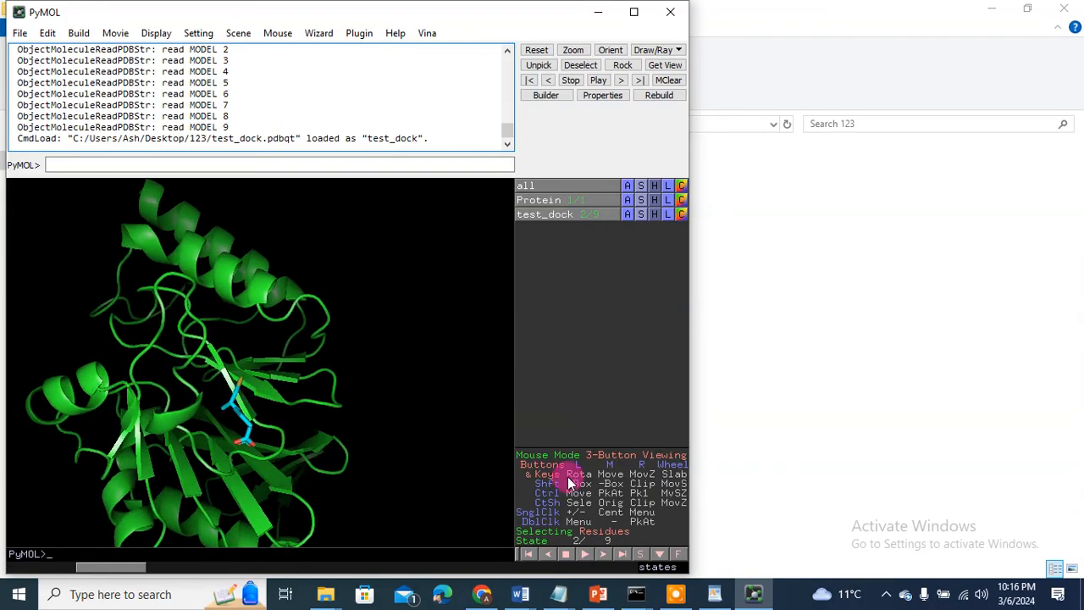
click(608, 555)
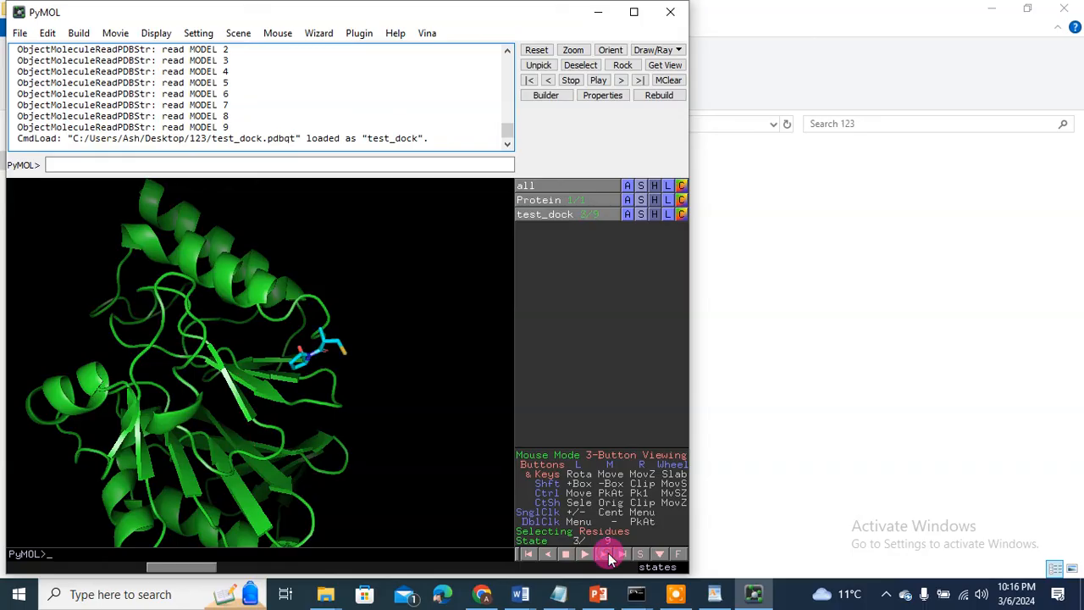
click(608, 556)
click(609, 556)
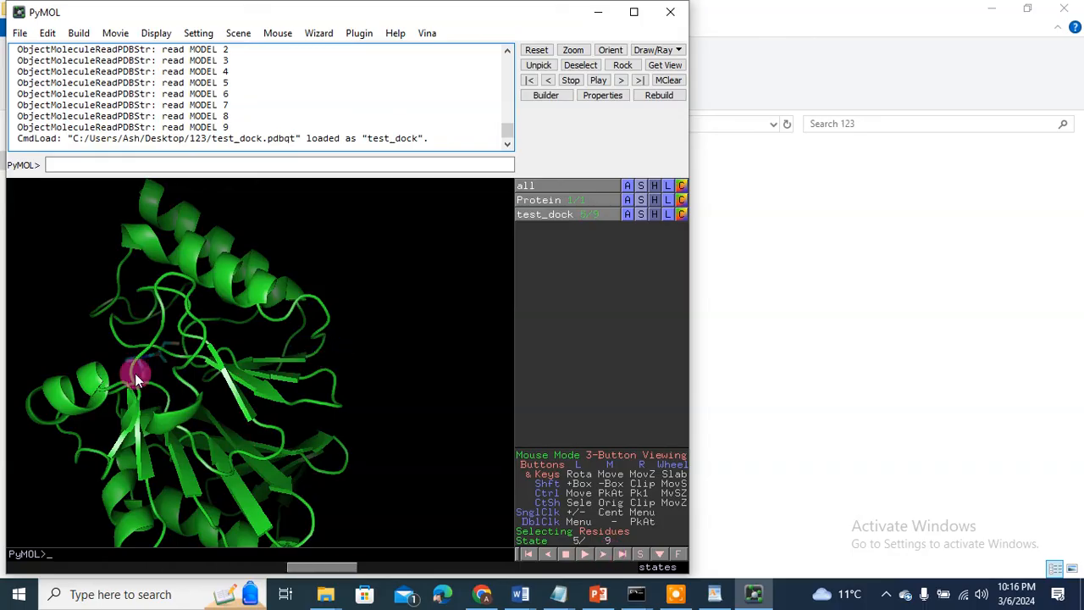
mouse_move(135, 373)
mouse_down()
mouse_move(281, 382)
mouse_move(269, 371)
mouse_move(226, 383)
mouse_up()
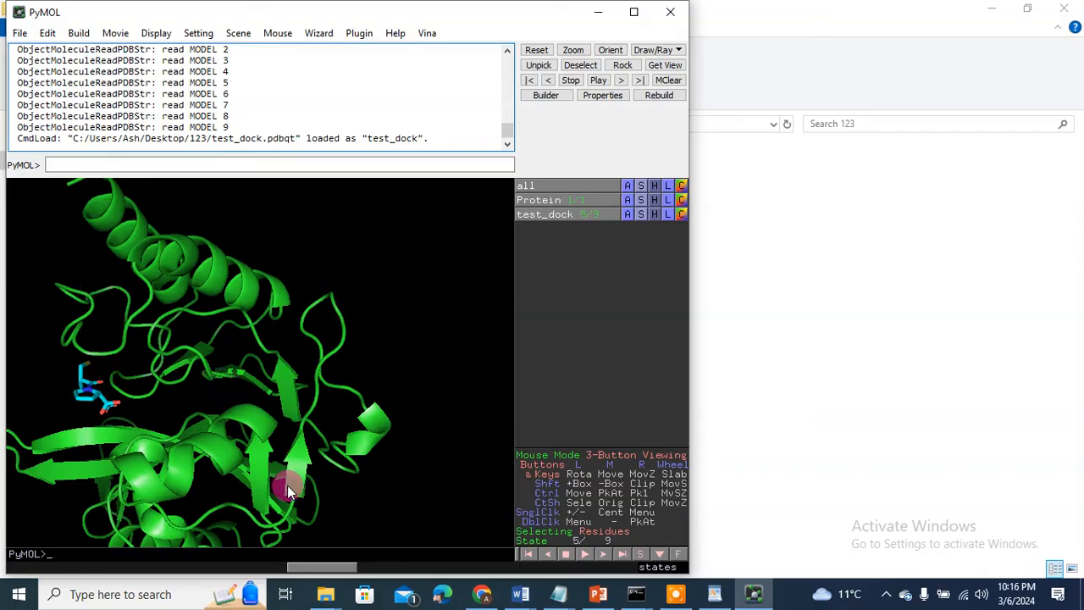
click(605, 555)
click(605, 555)
click(605, 555)
click(605, 555)
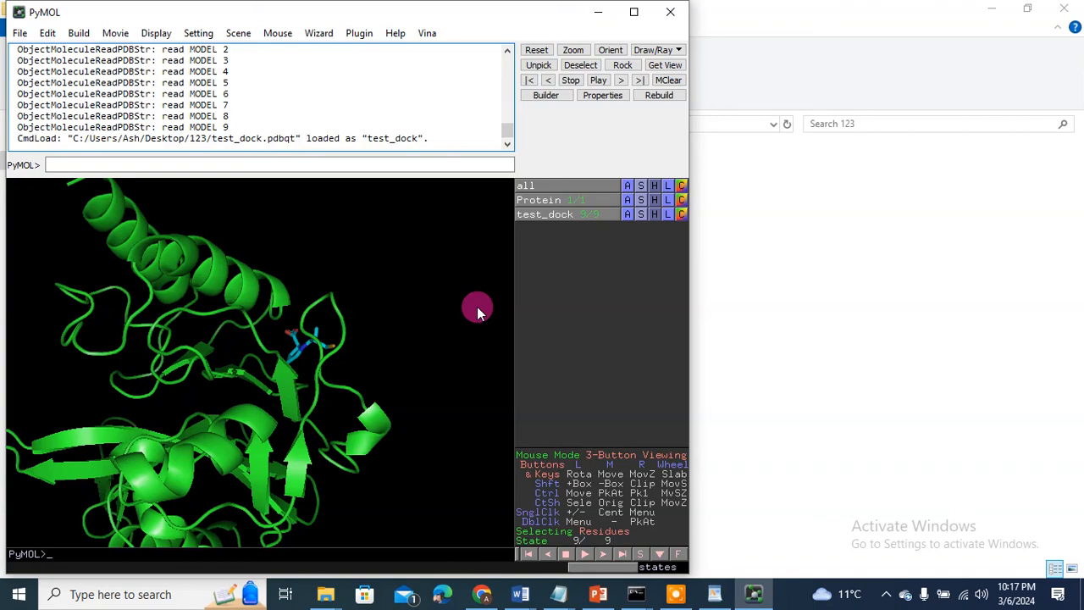
click(598, 12)
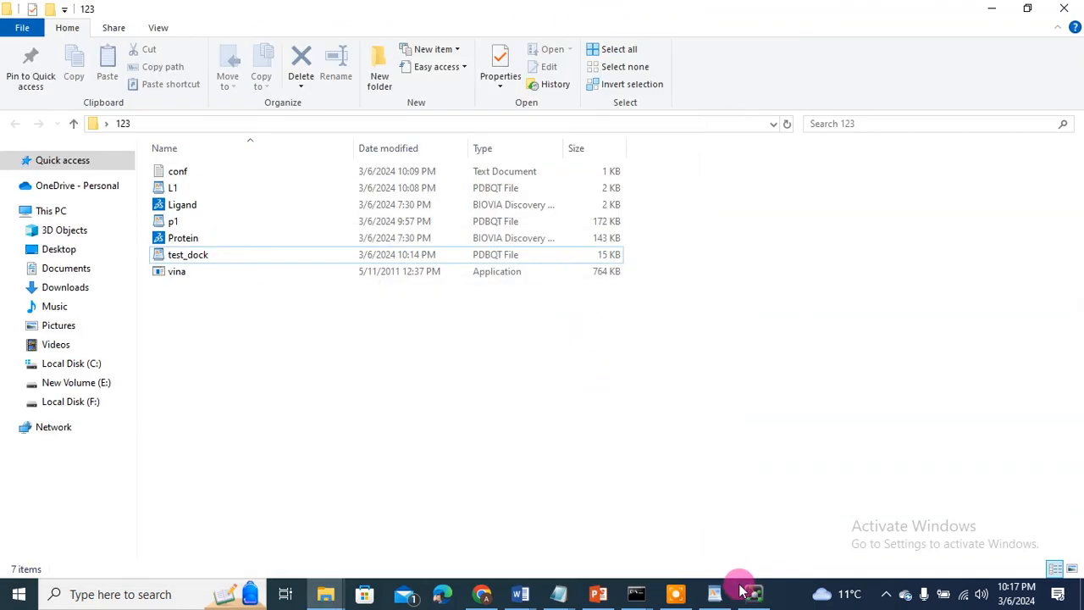
click(680, 597)
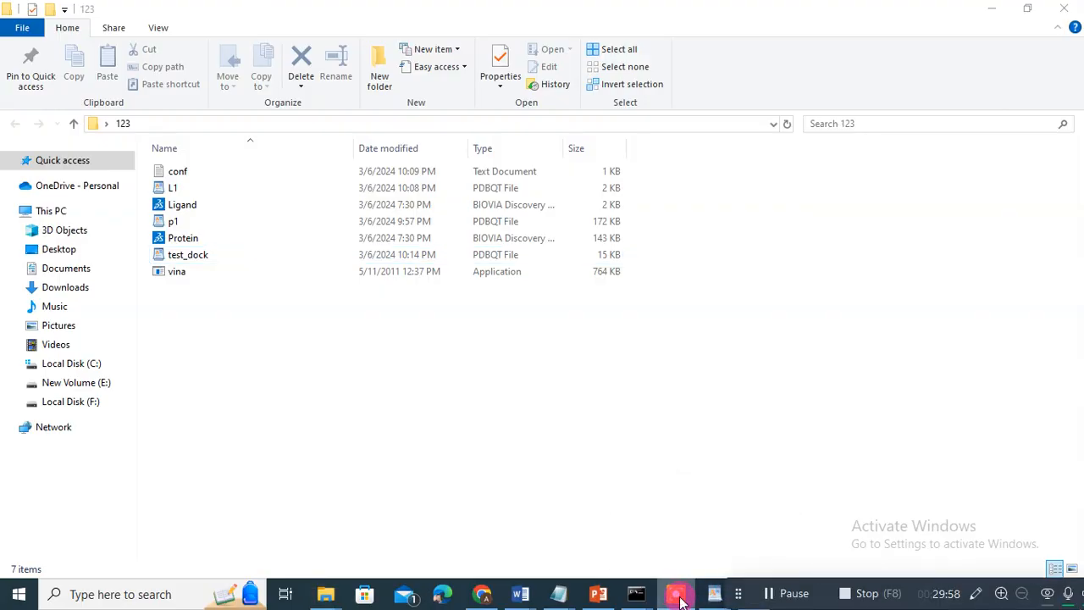